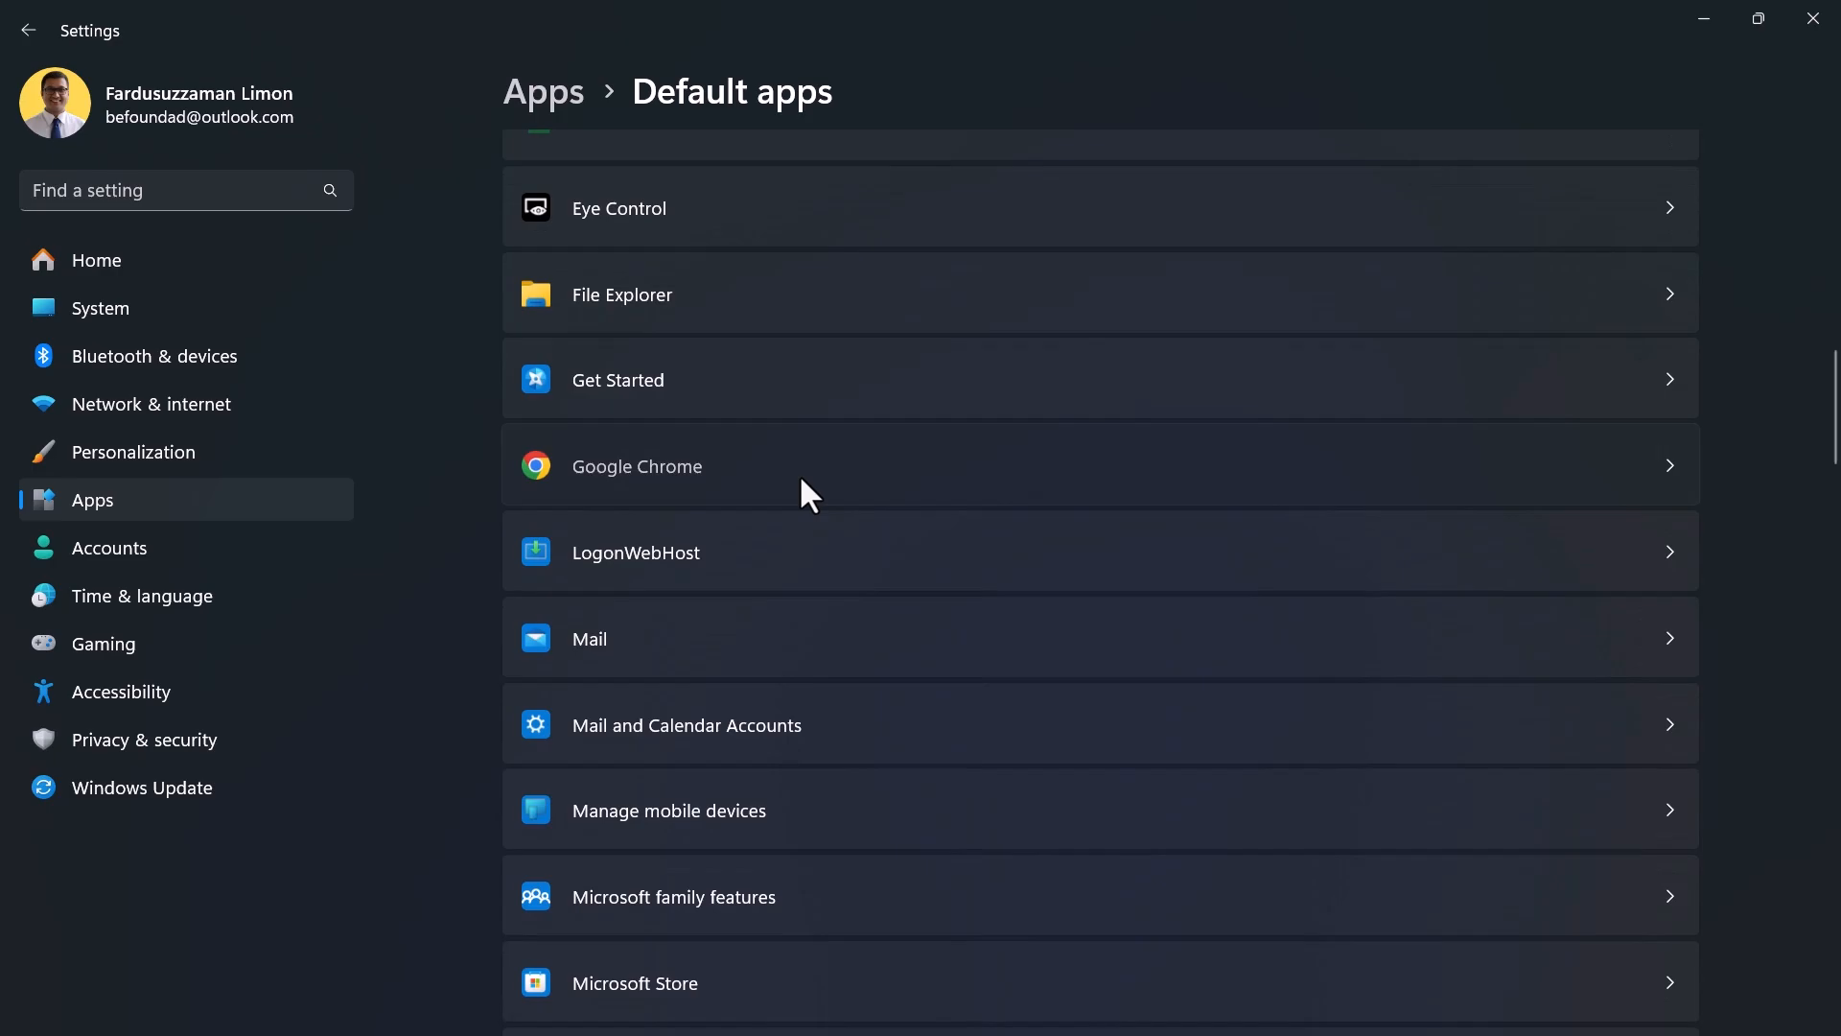
- Make Google Chrome the default browser in the Windows default apps settings
left_click(802, 481)
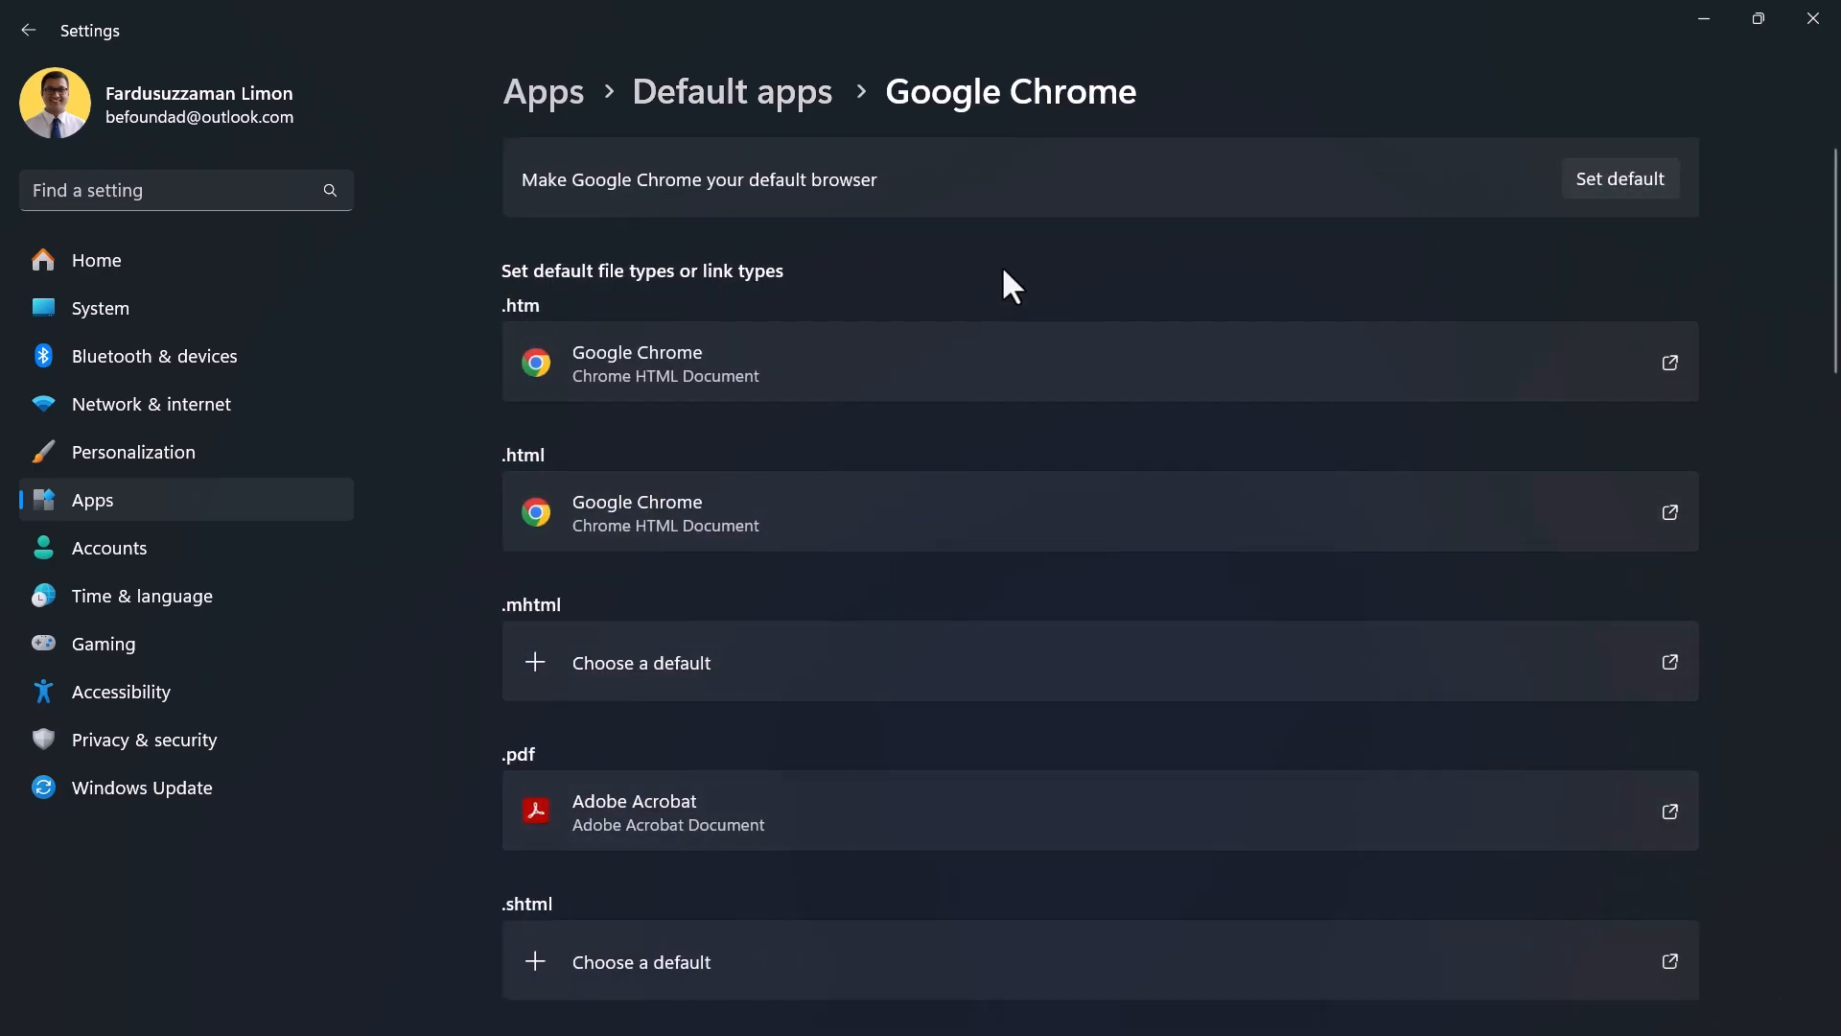
left_click(1609, 190)
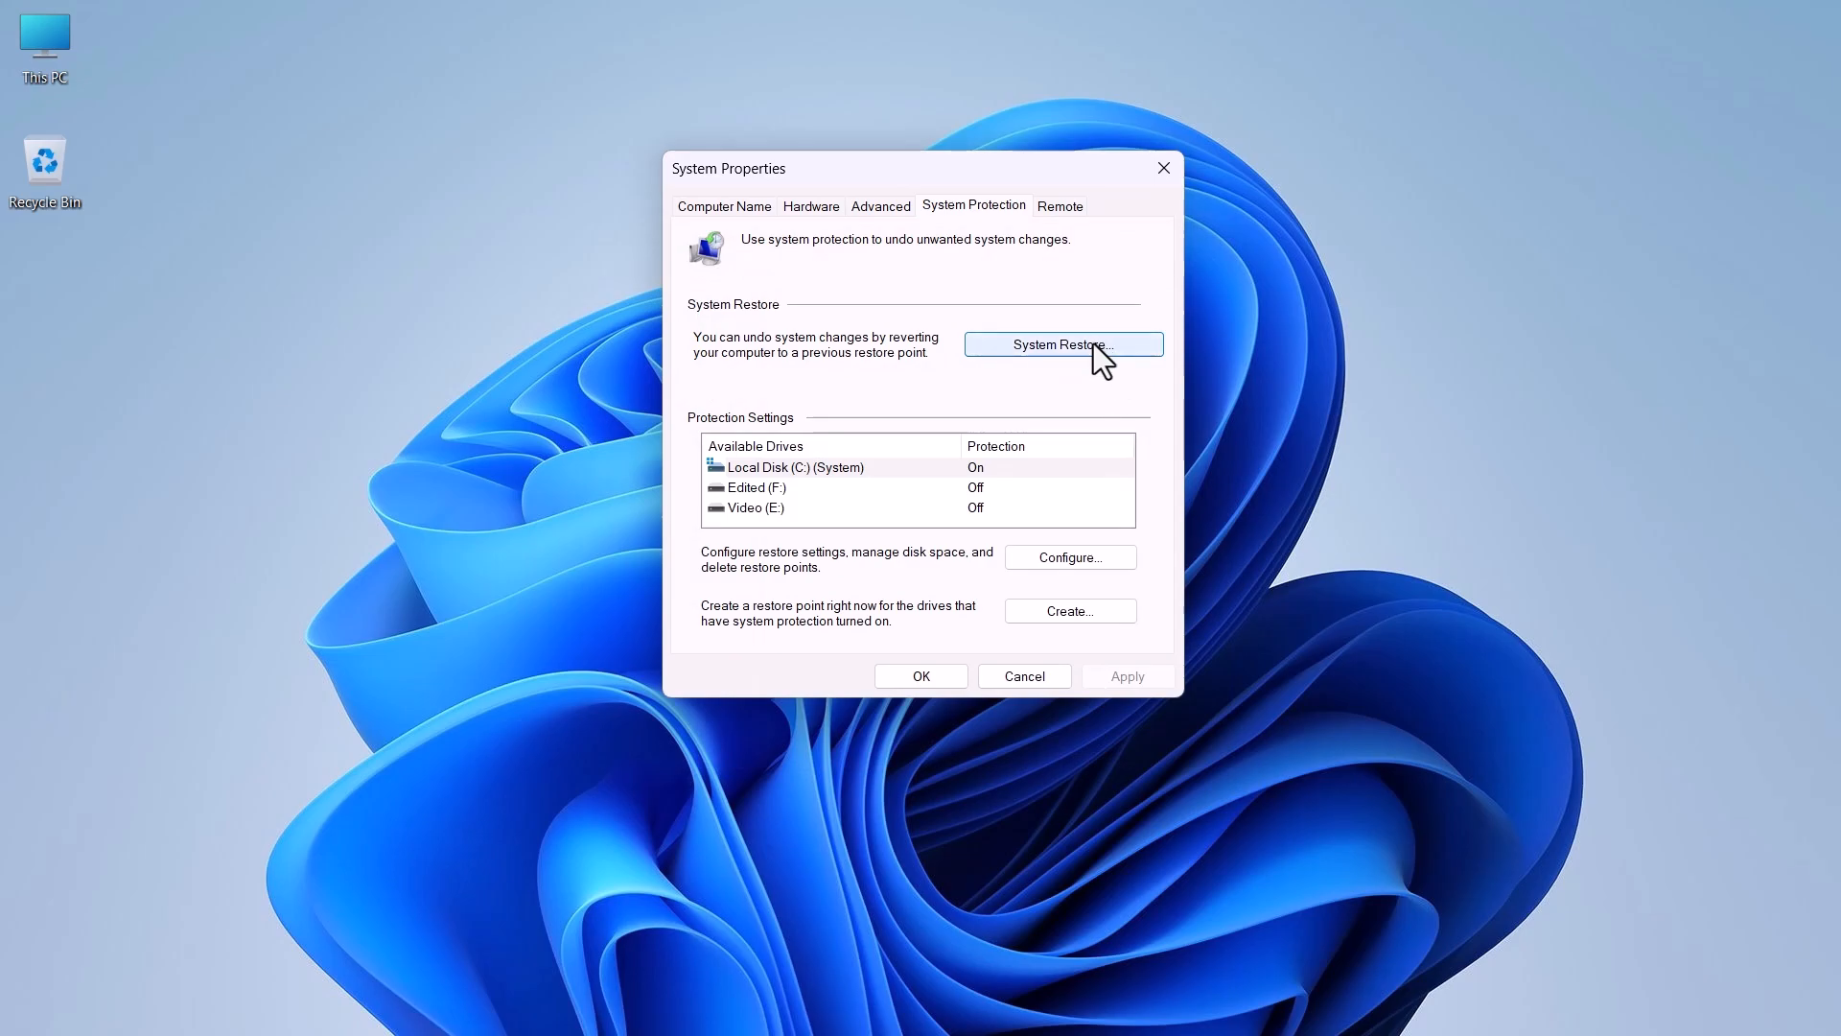
- Check the available restore points in System Restore, then close it and System Properties without restoring
left_click(1076, 344)
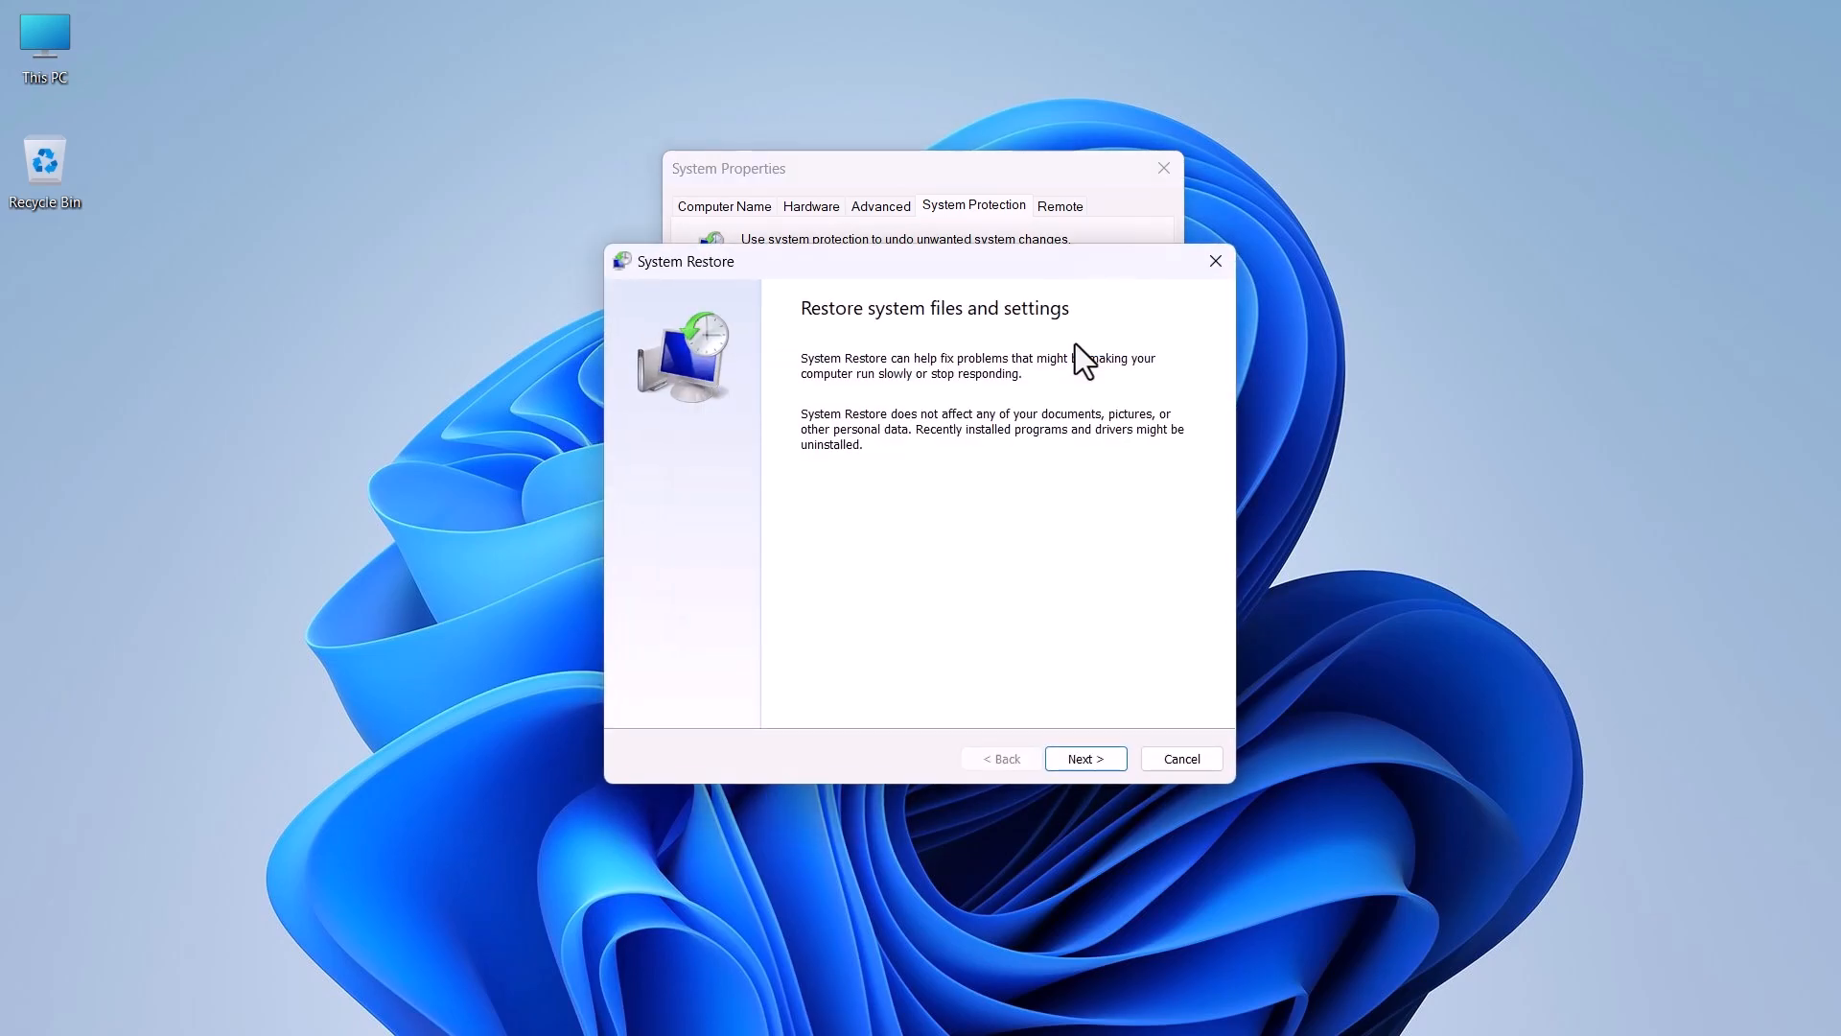
left_click(1072, 760)
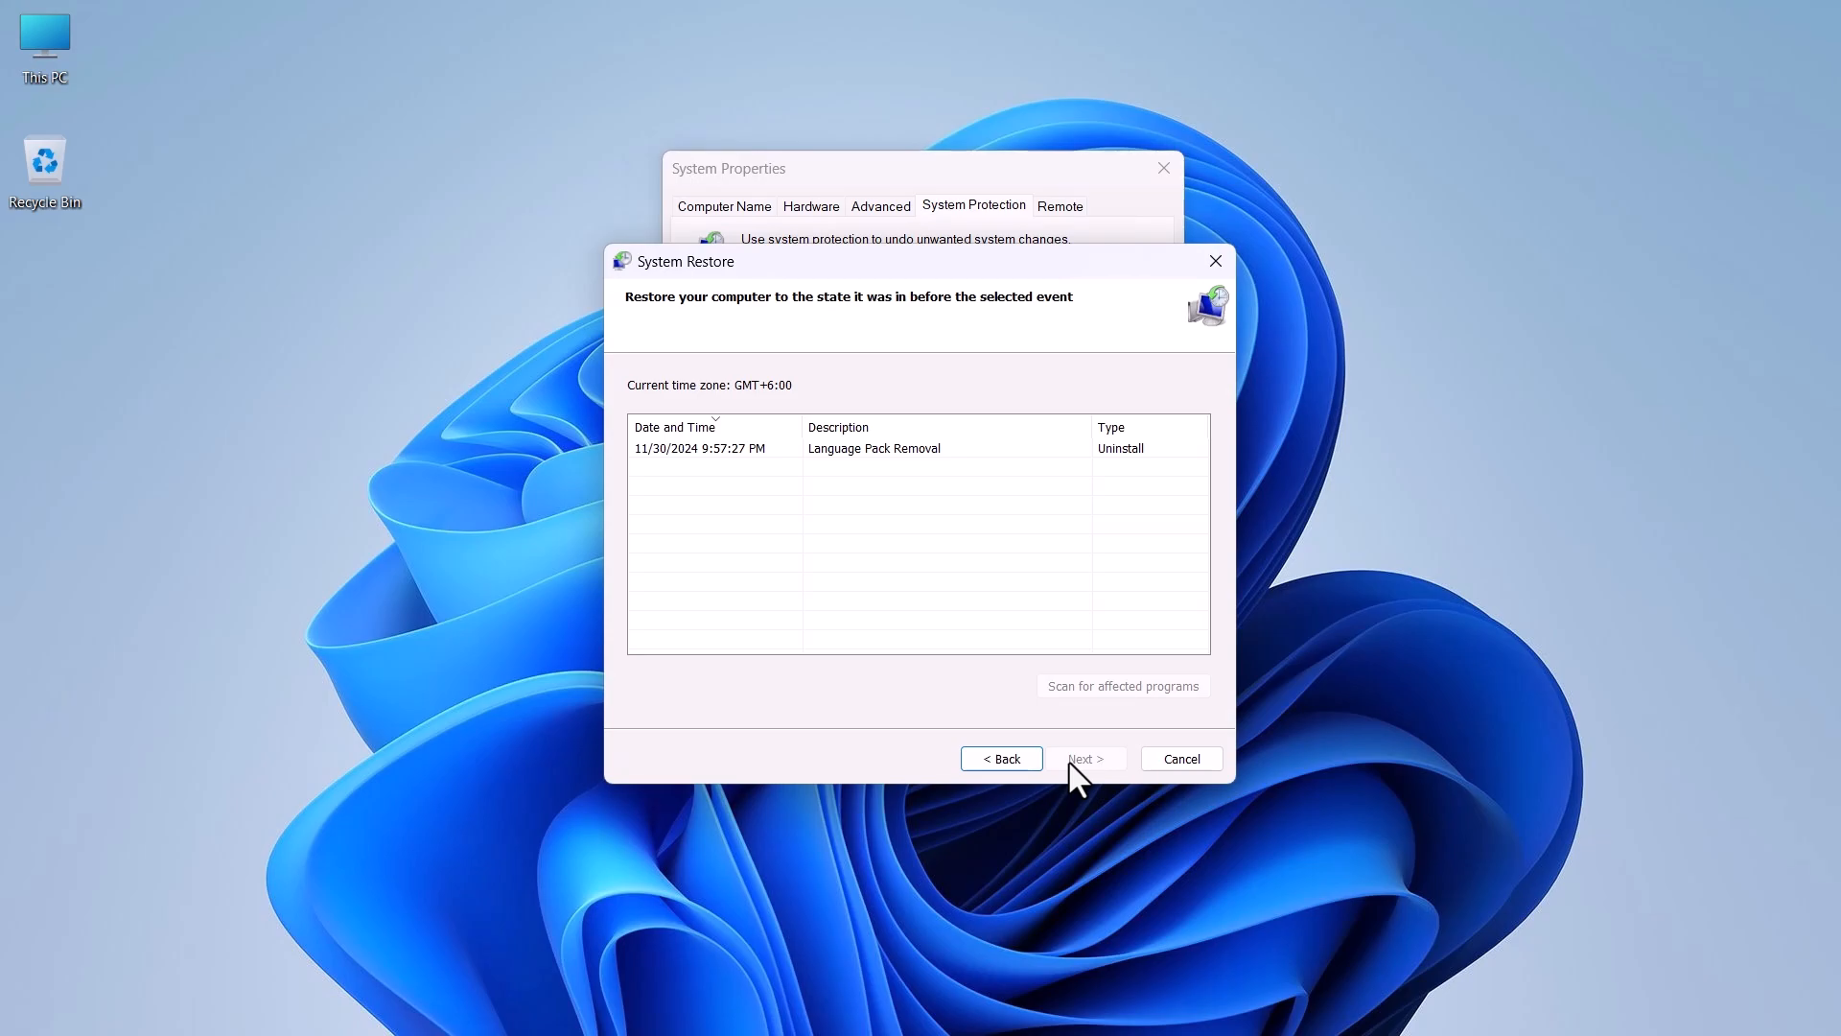
left_click(1206, 267)
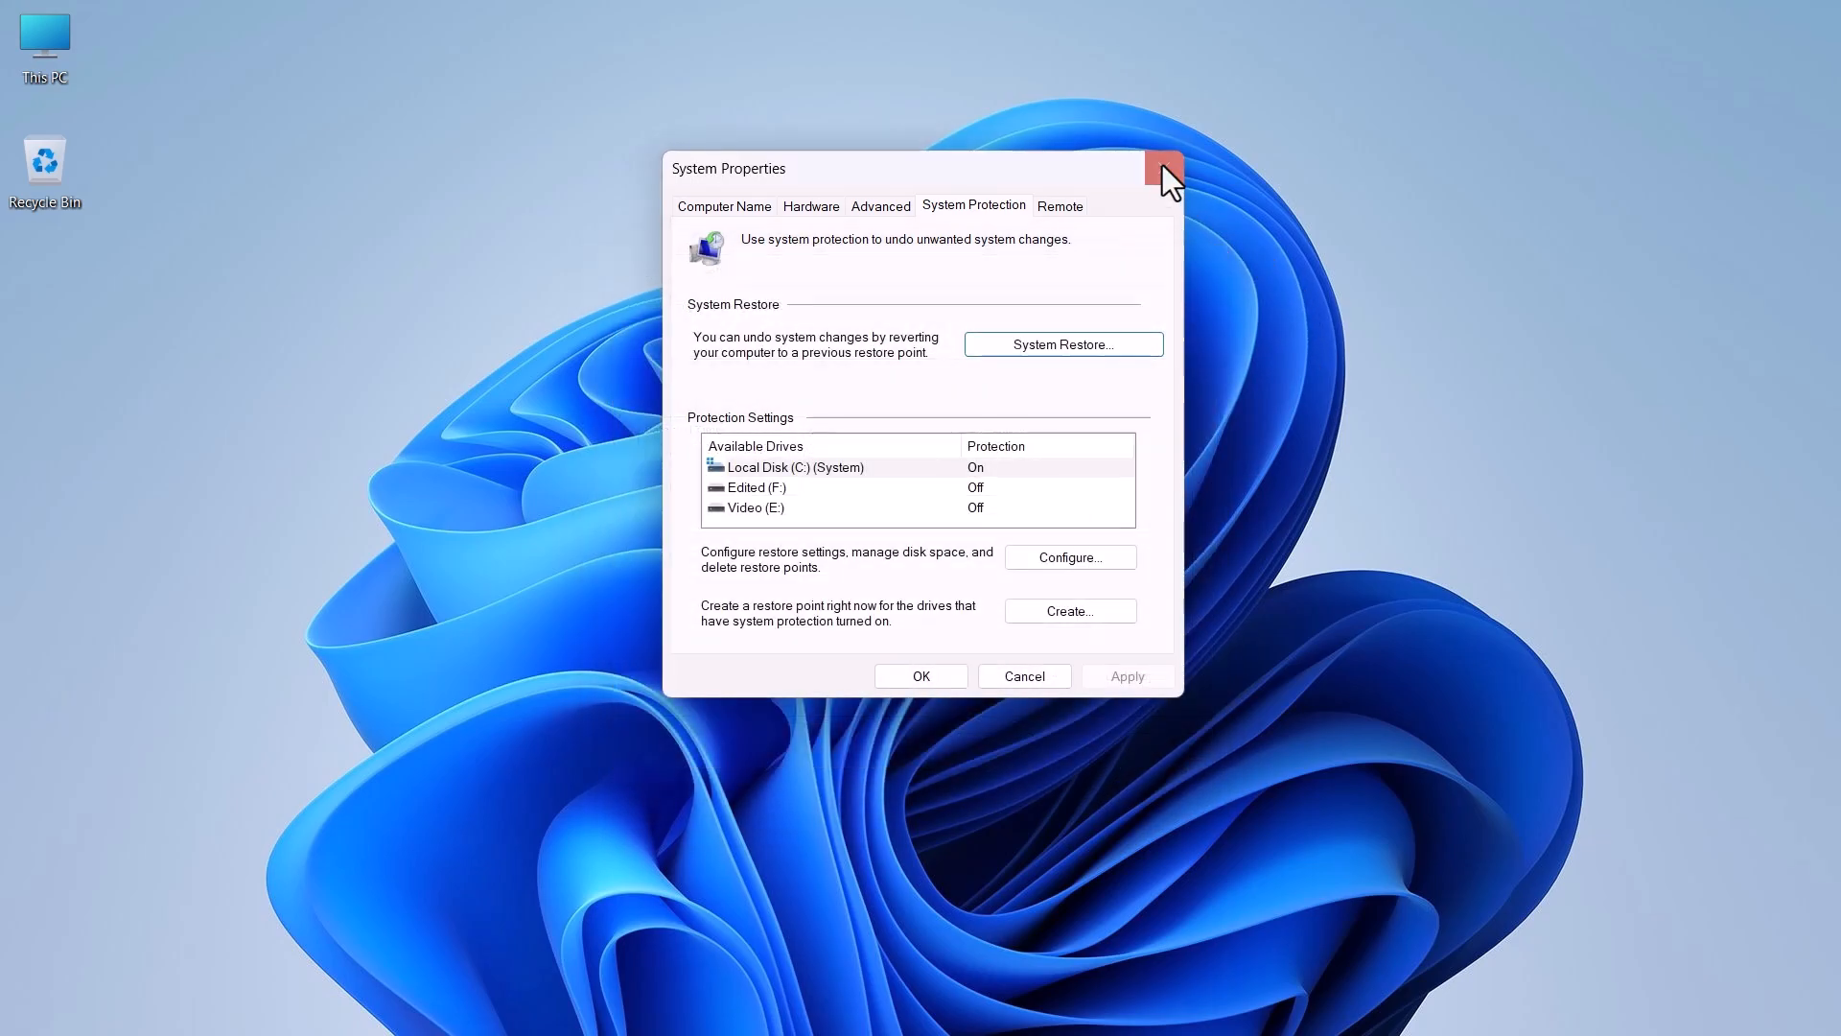
left_click(1162, 167)
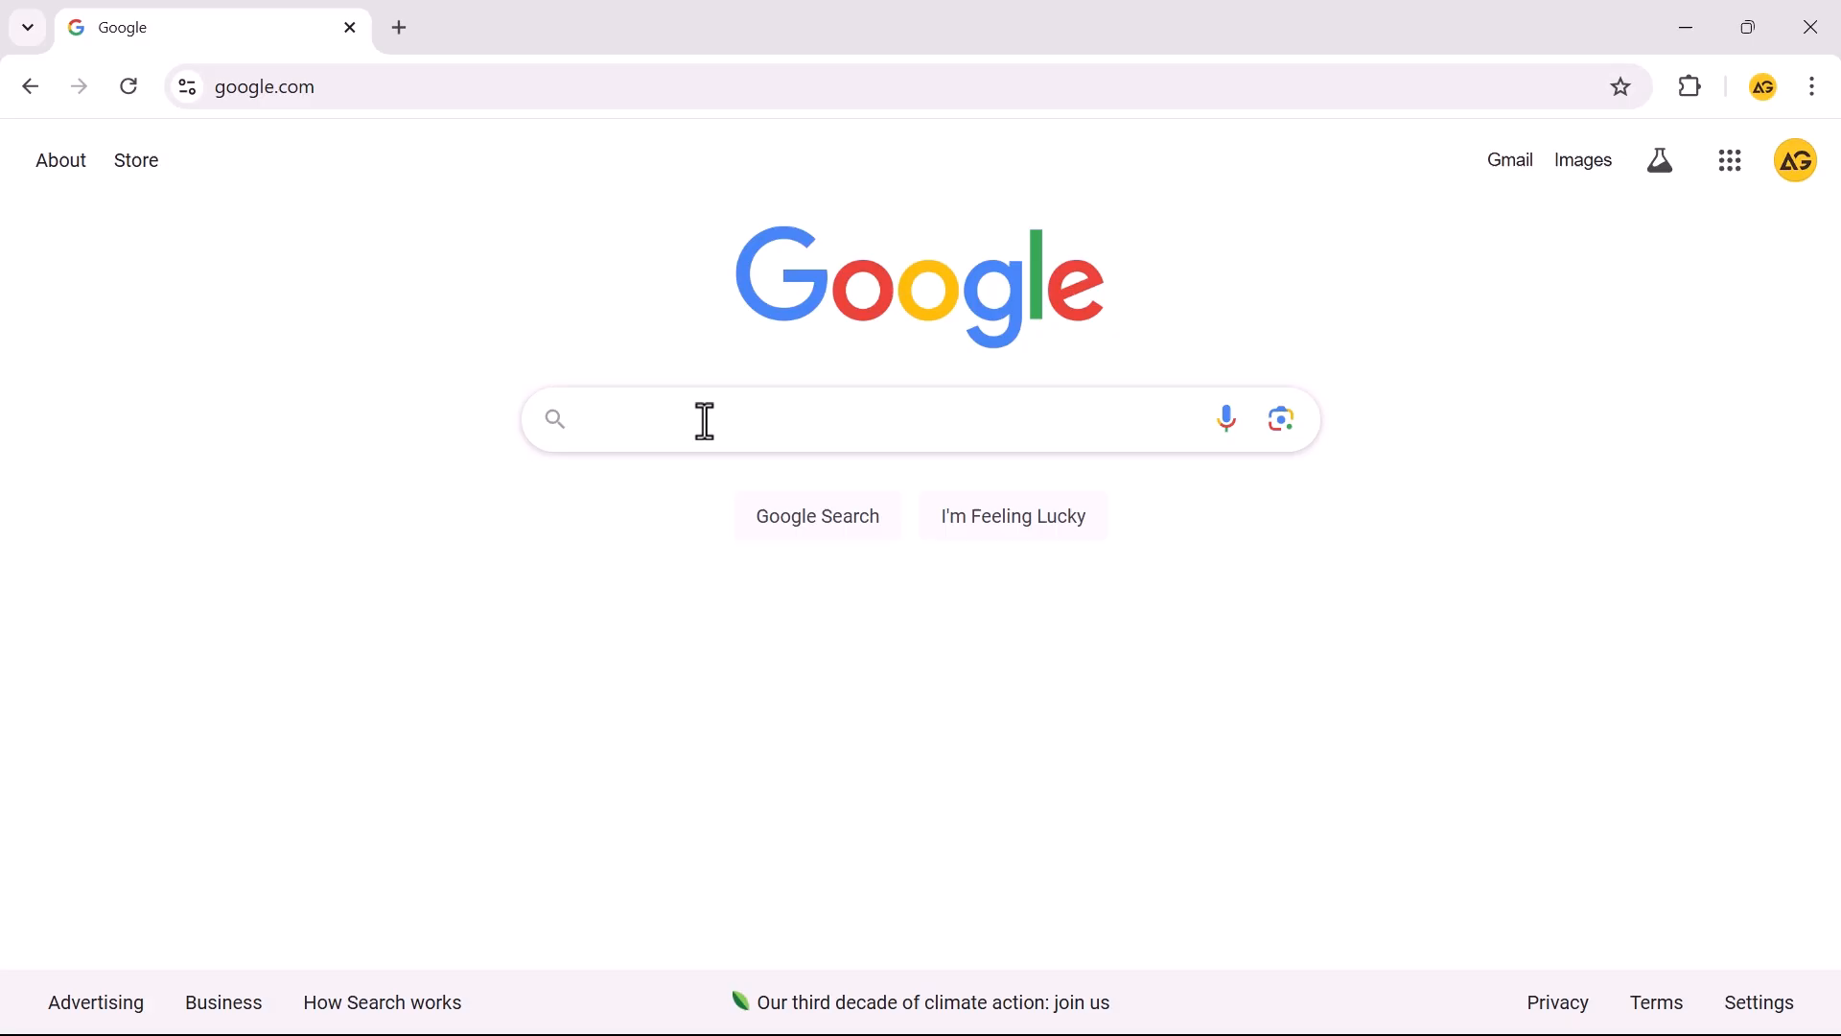
- Search Google for "wise uninstaller" and download the free Wise Program Uninstaller from the WiseCleaner site
left_click(712, 422)
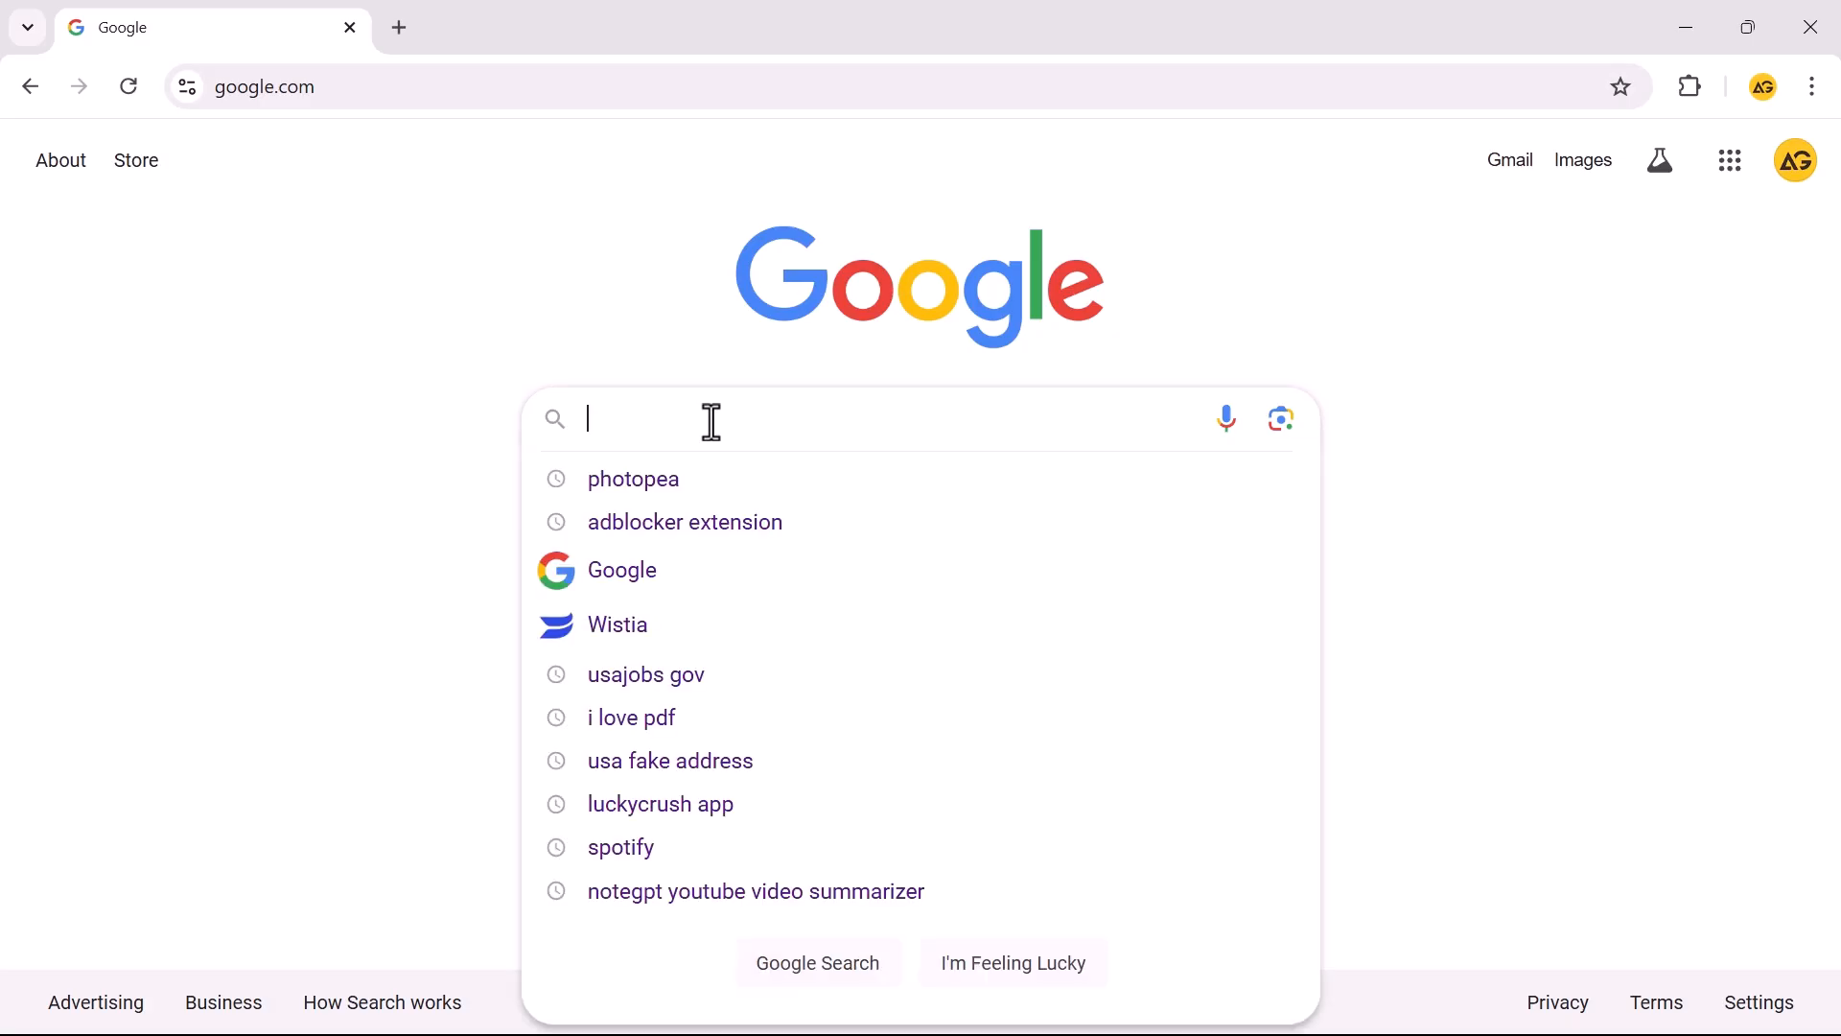
type("wise unin")
left_click(708, 474)
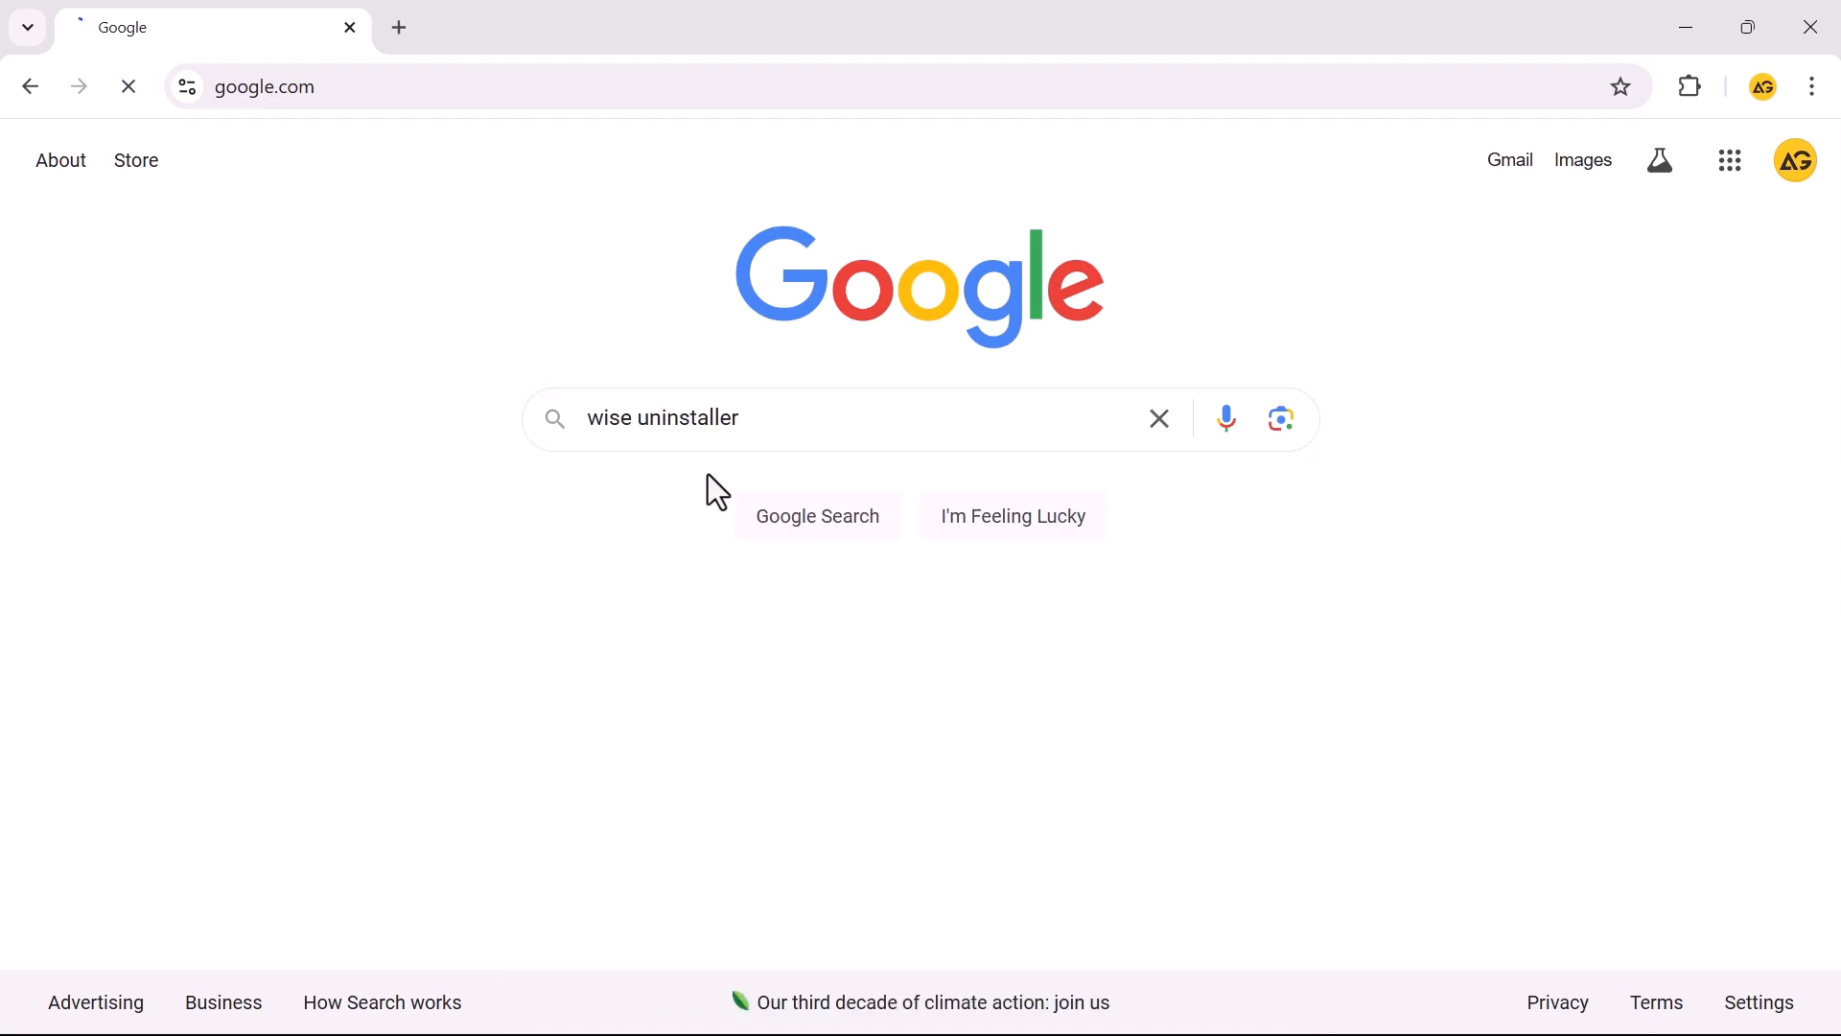
left_click(379, 434)
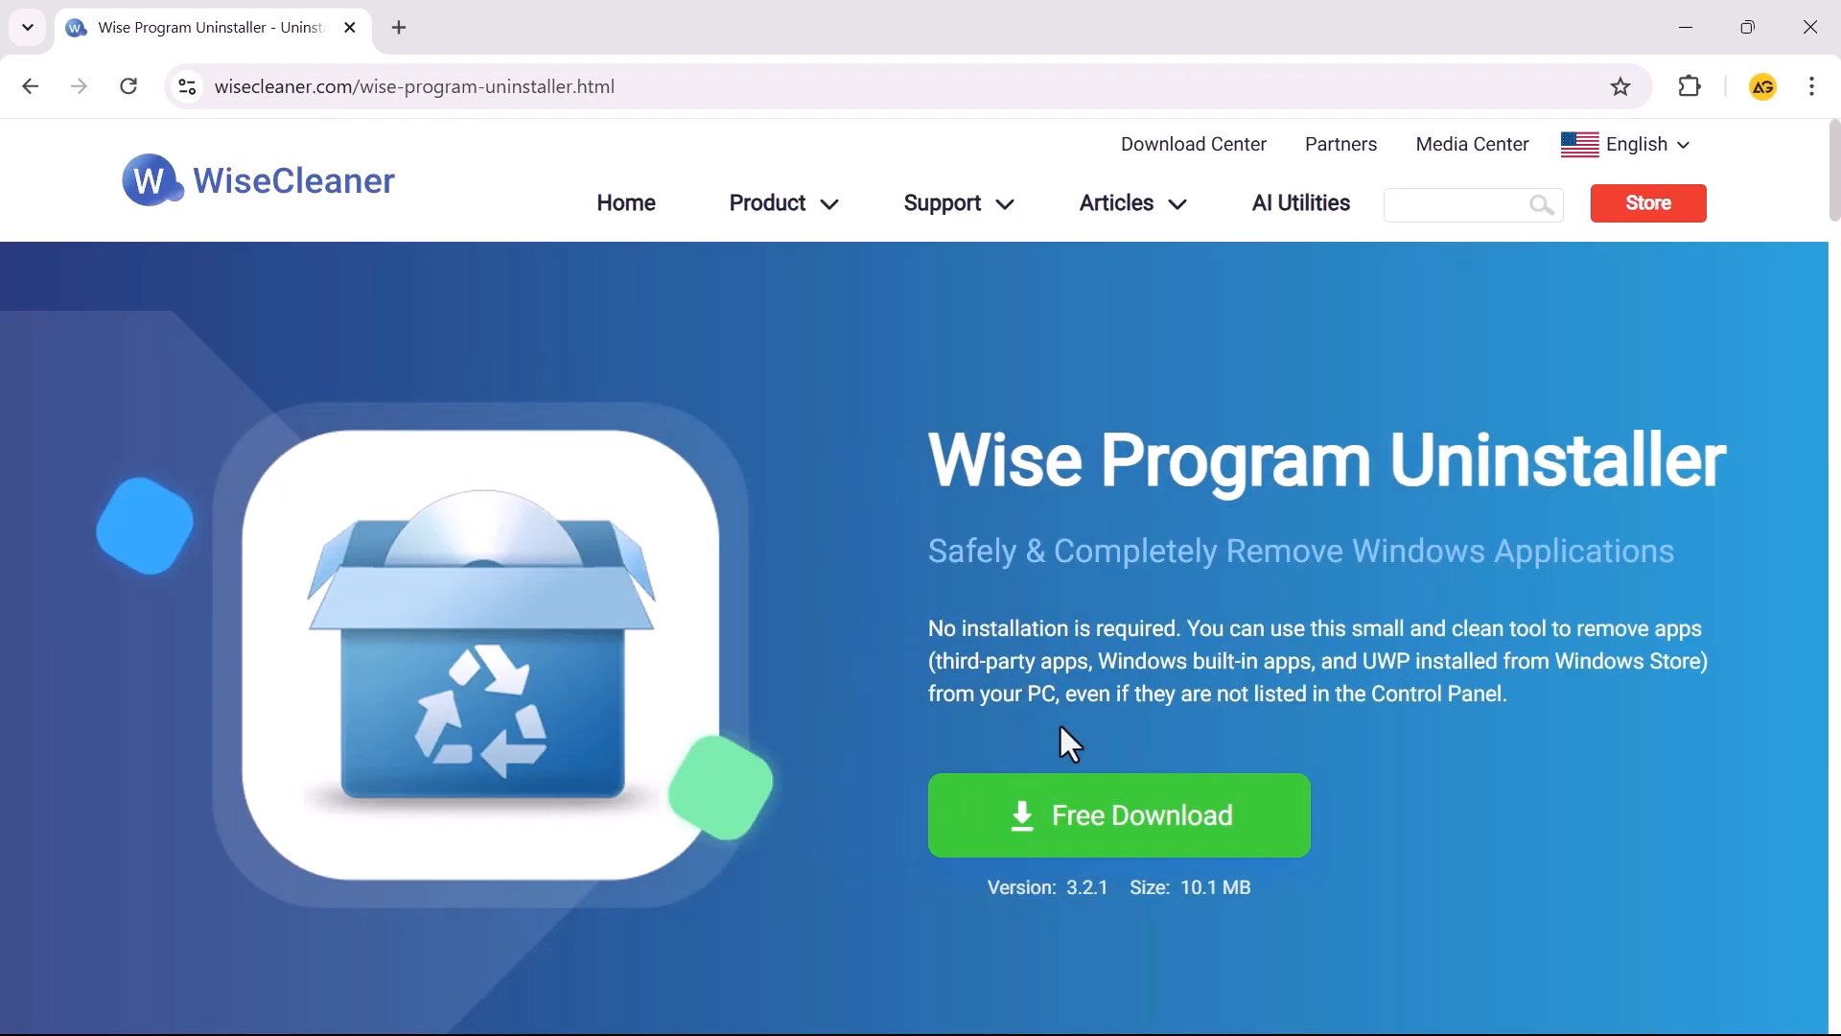
left_click(1105, 813)
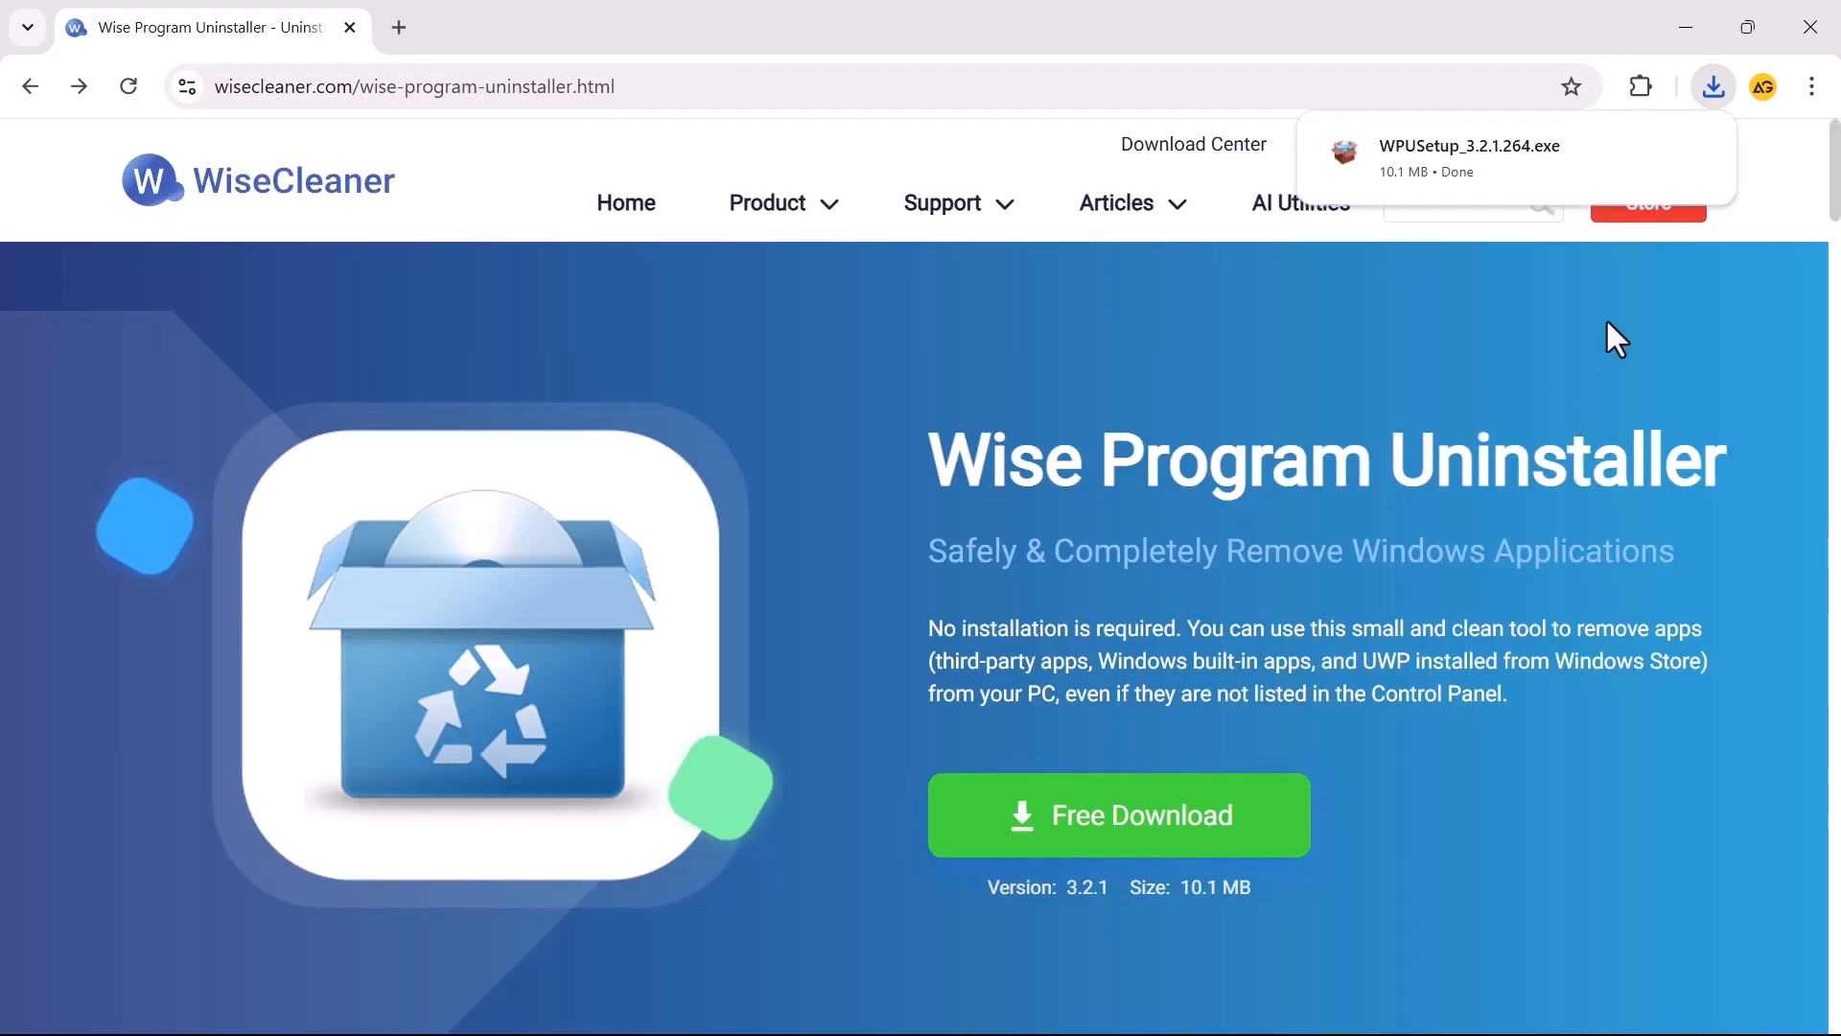
- Install Wise Program Uninstaller from the downloaded WPUSetup_3.2.1.264.exe and launch it on finishing setup
left_click(1637, 158)
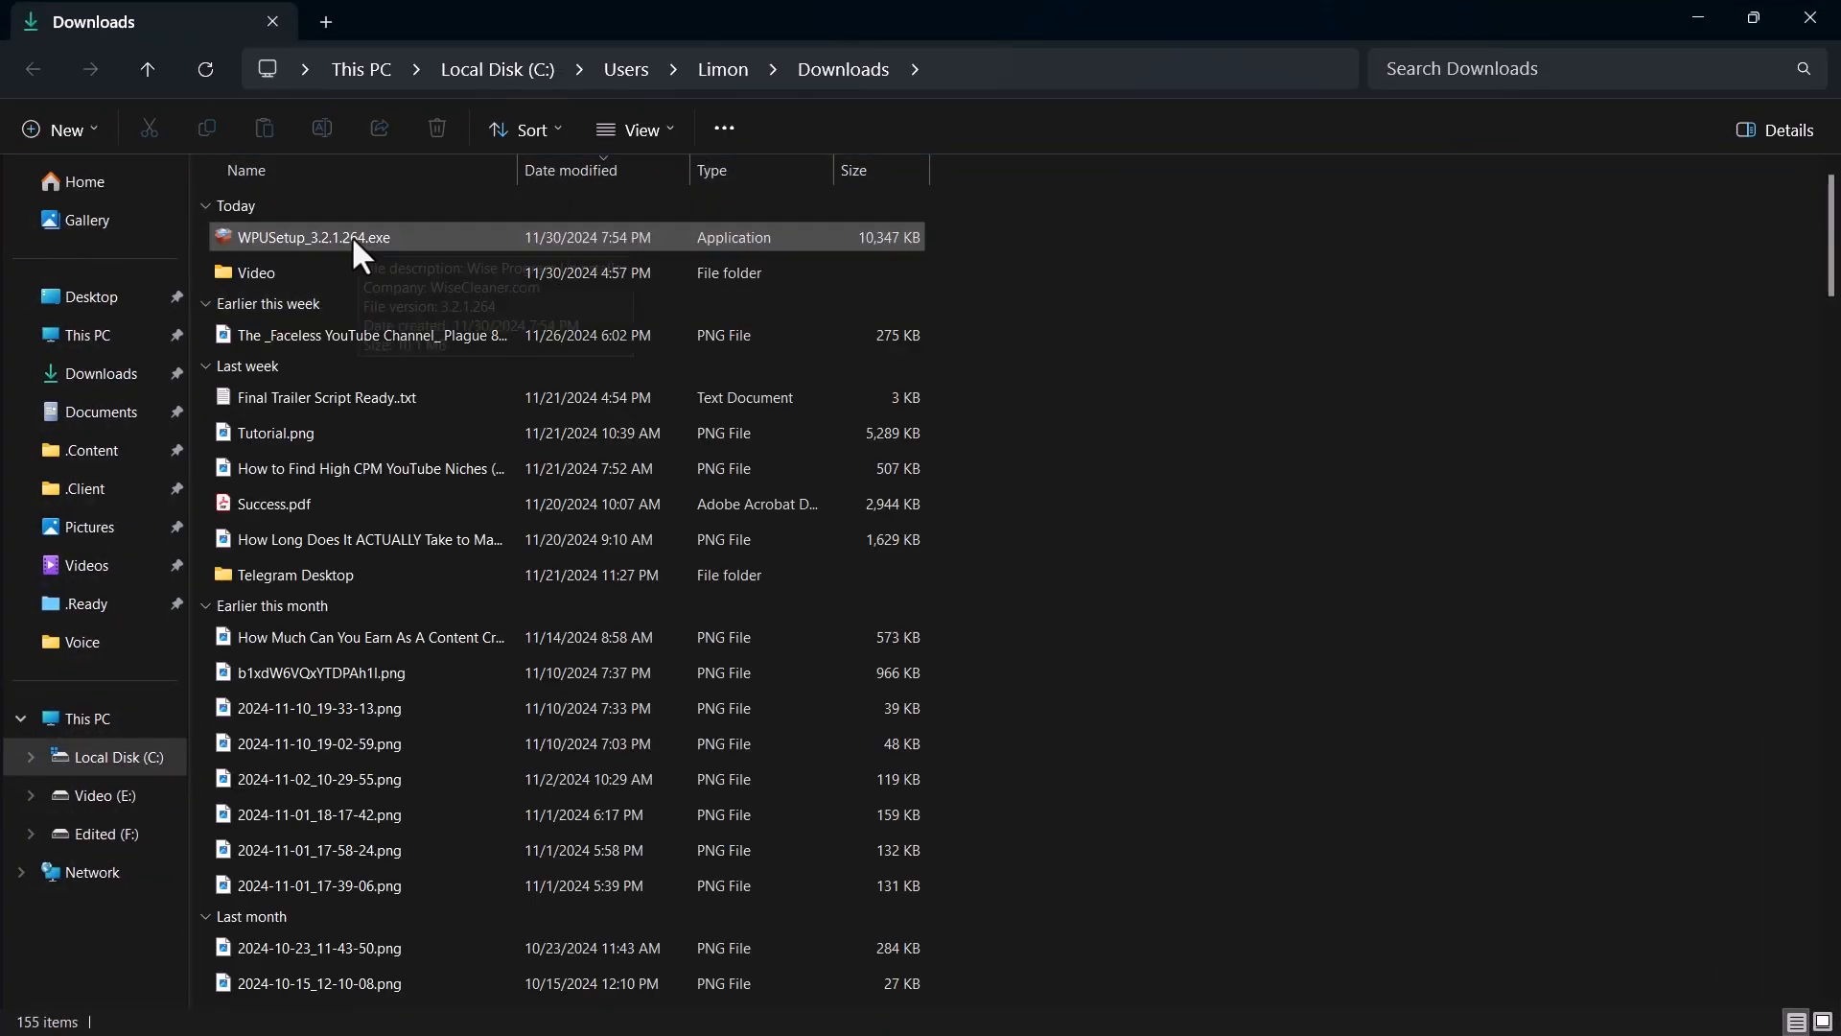
double_click(349, 233)
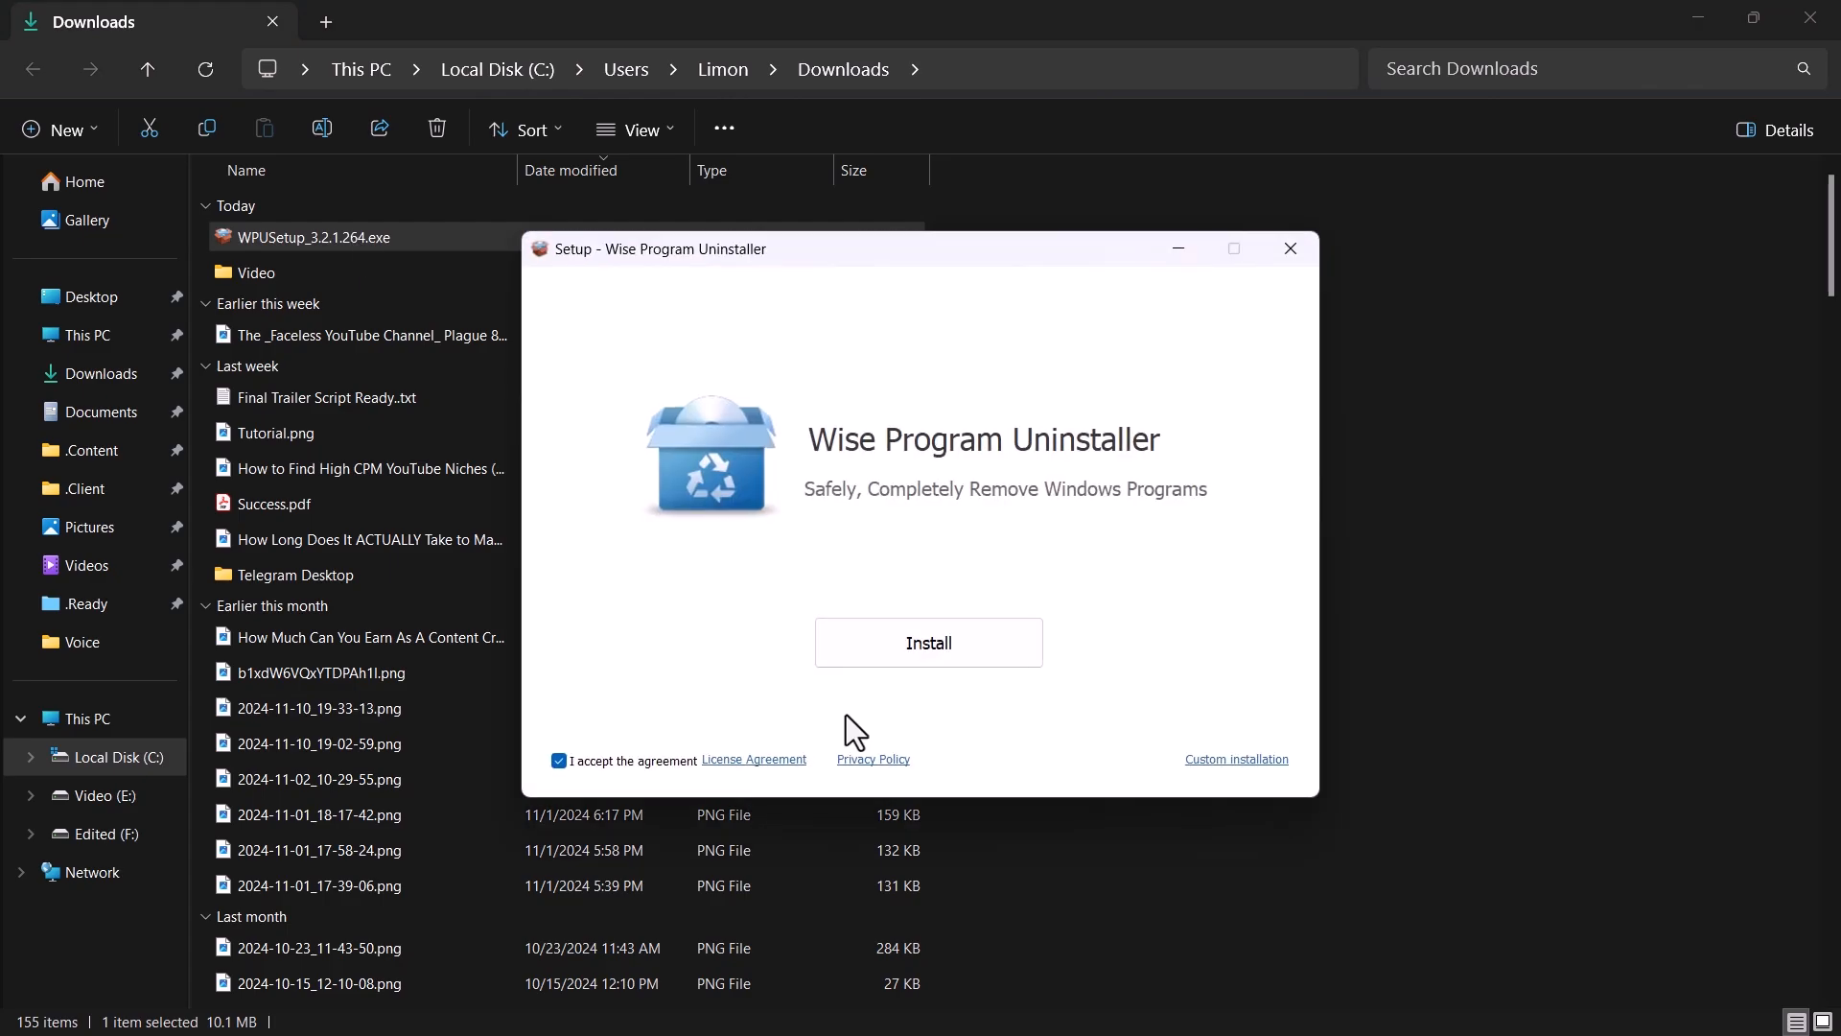
left_click(915, 645)
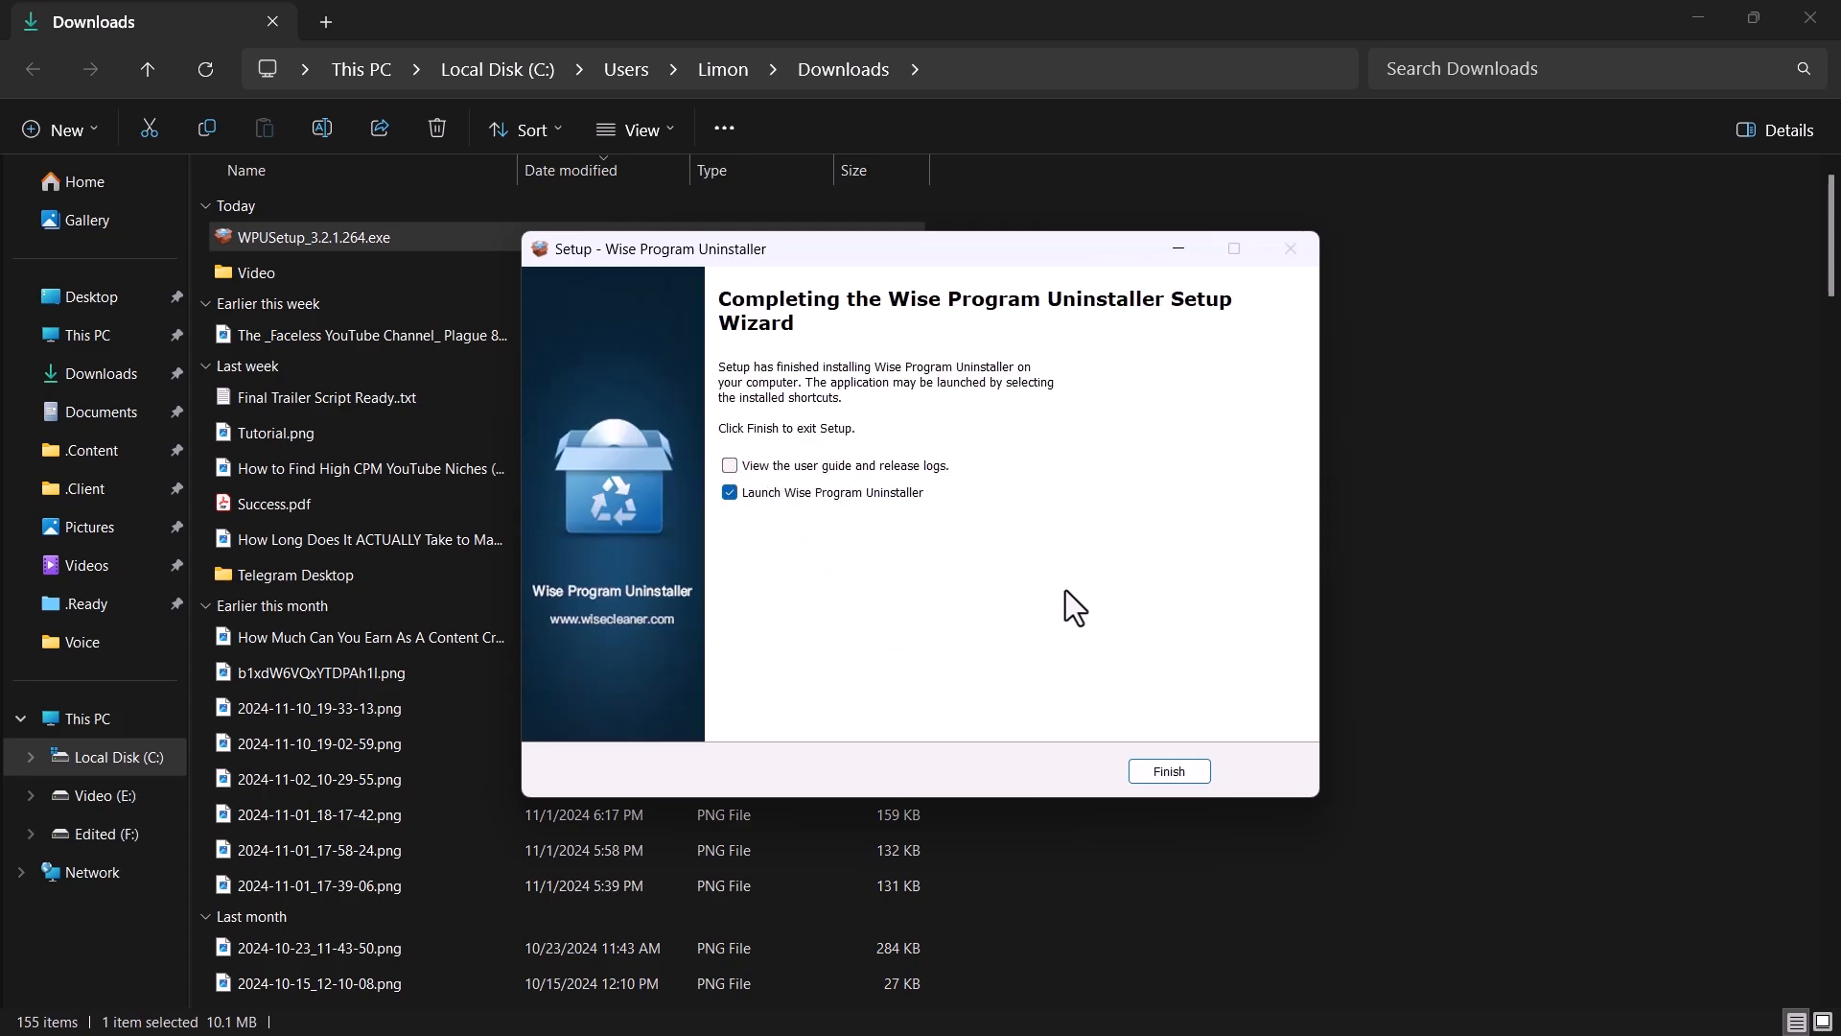
left_click(1170, 770)
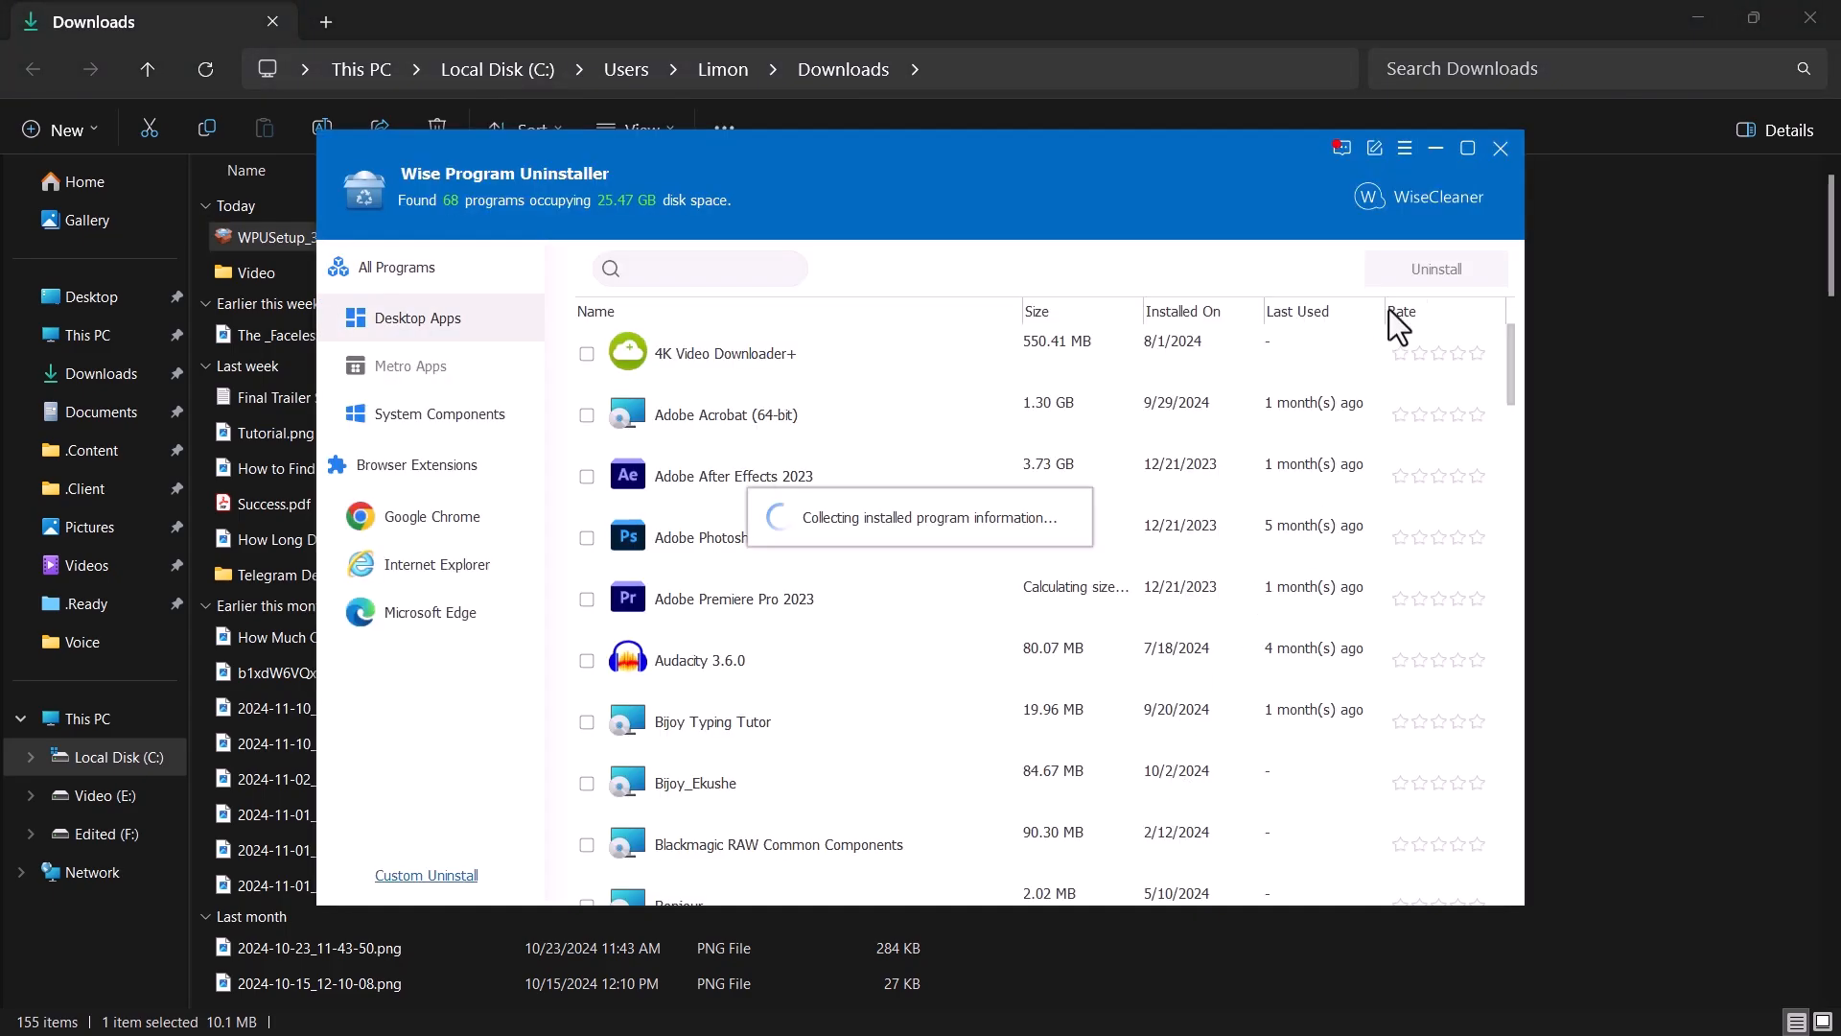
- Maximize Wise Program Uninstaller, find Microsoft Edge among the desktop apps with "edge", and start its Force Uninstall
left_click(1467, 150)
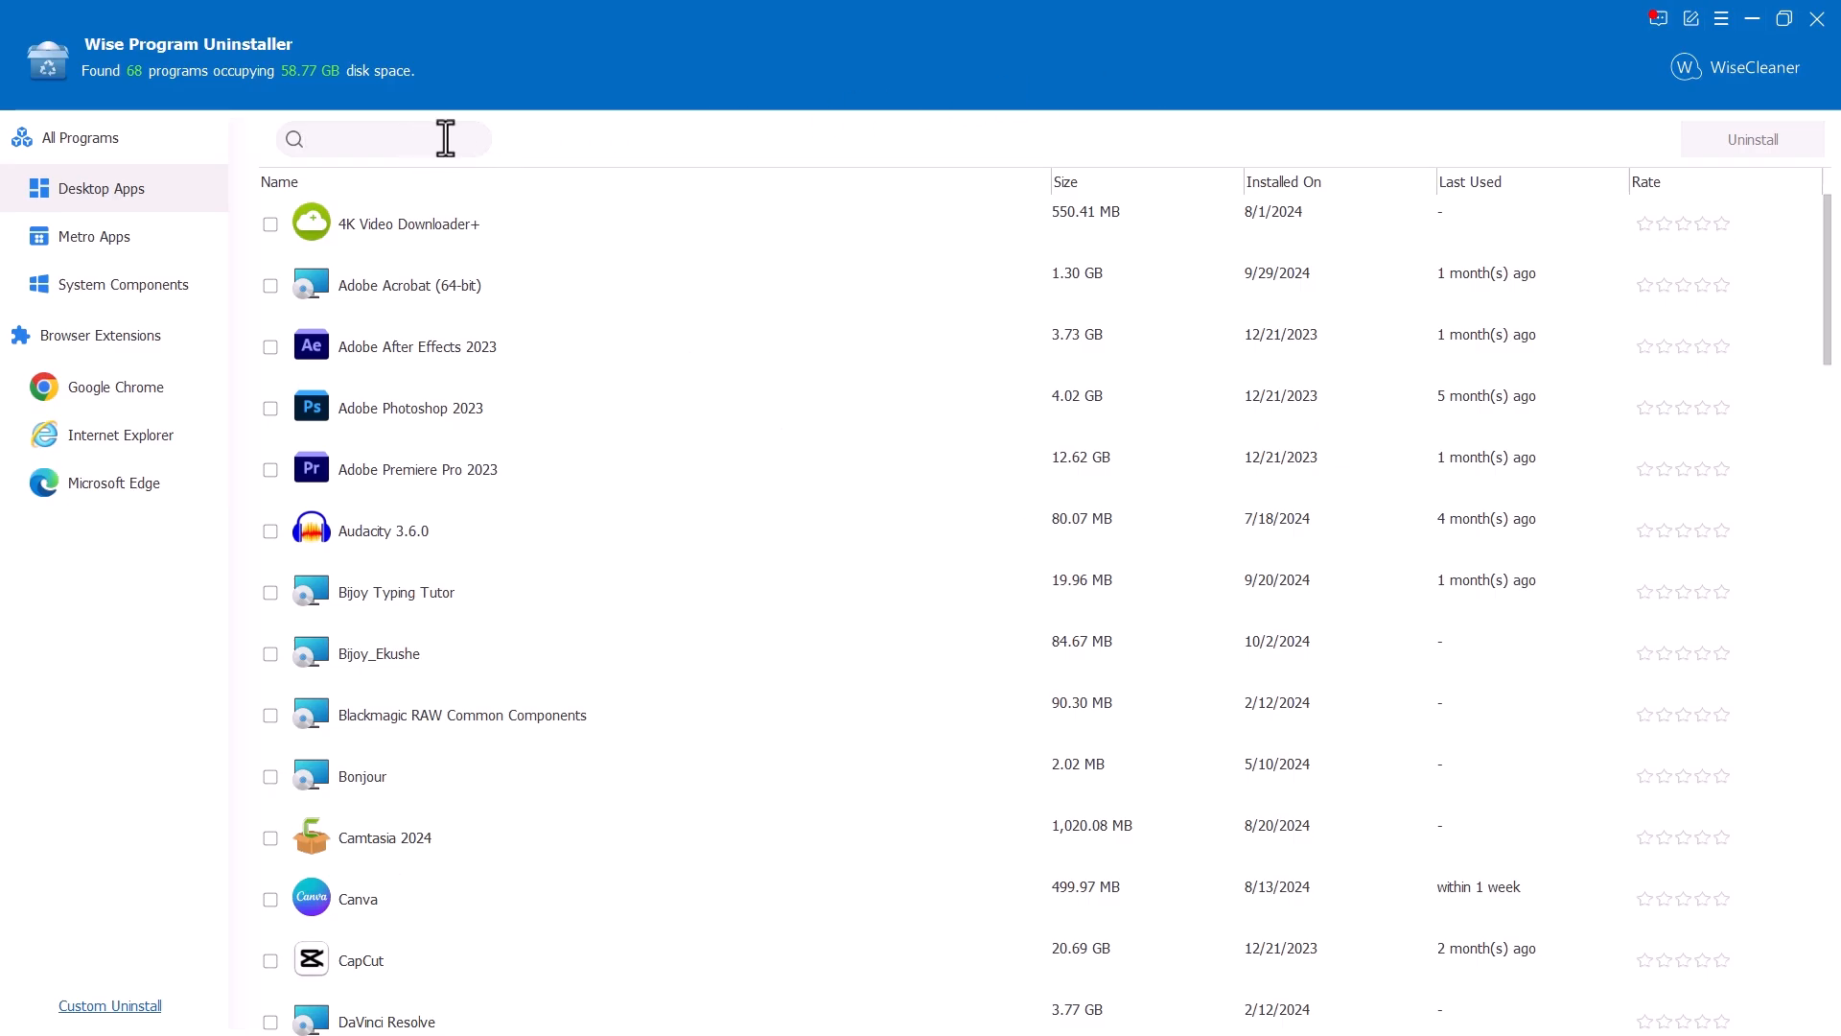
type("edge")
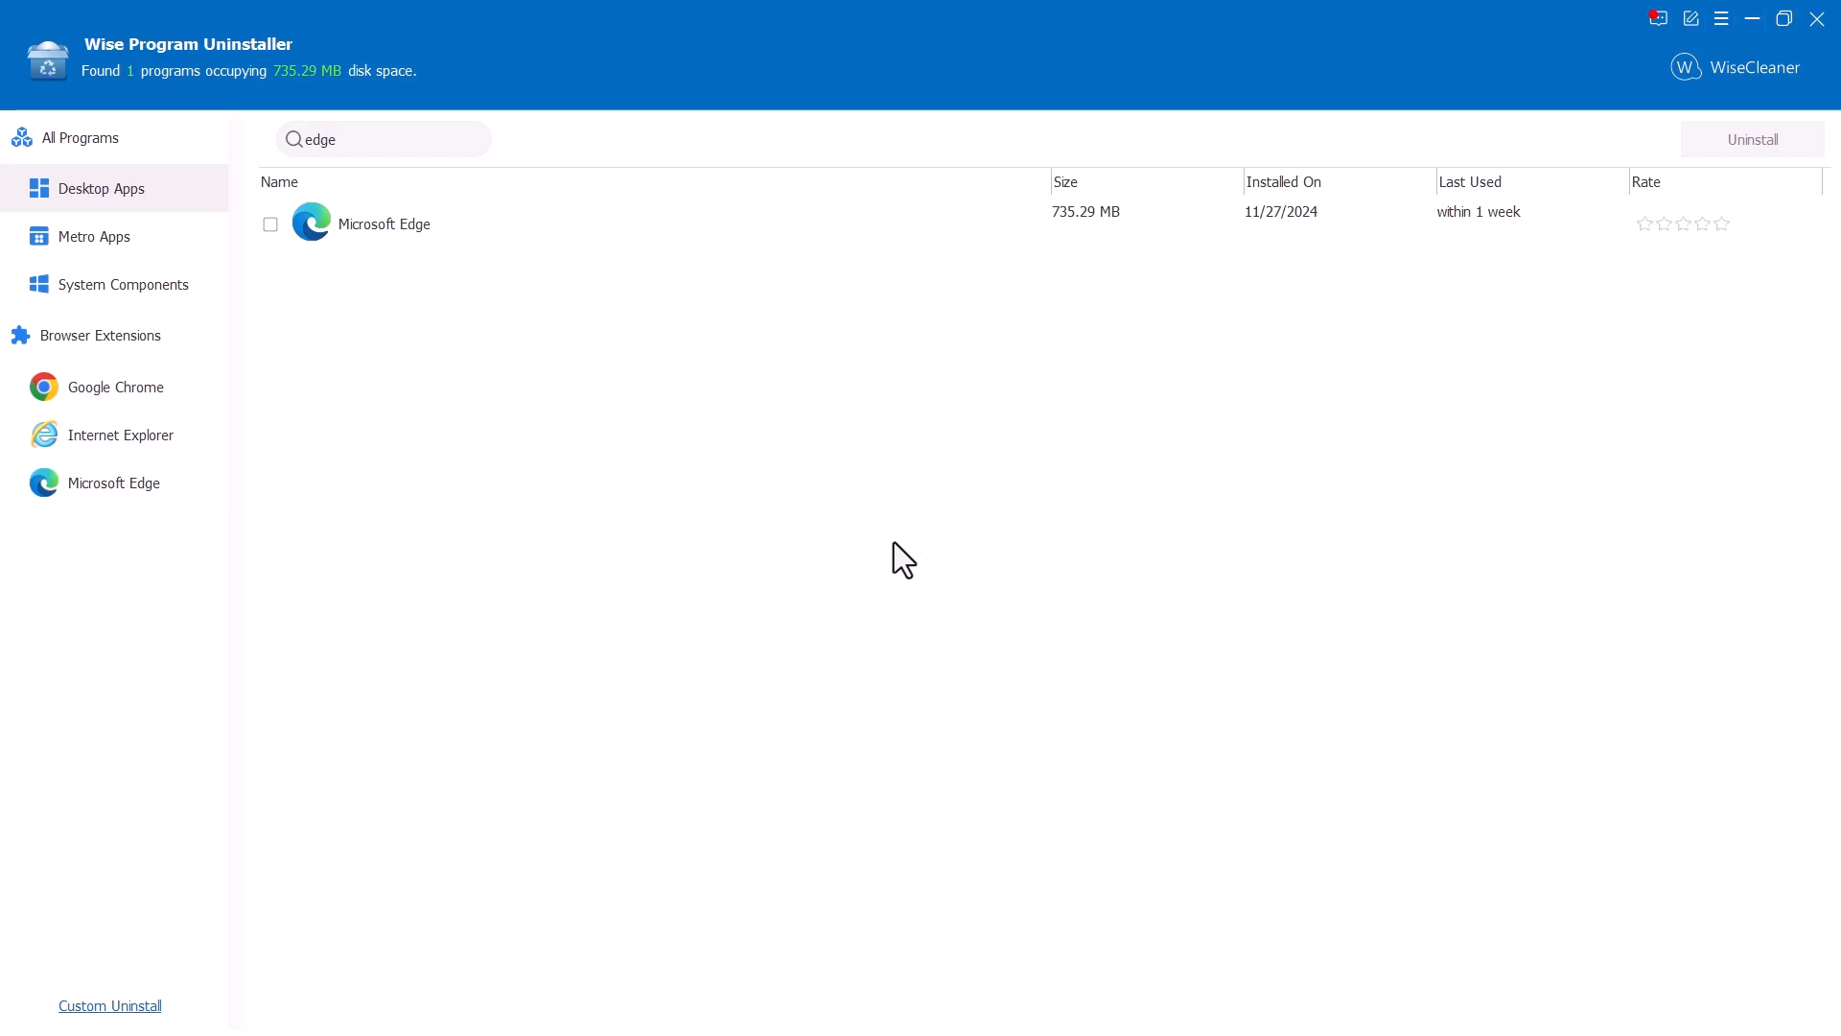
left_click(383, 232)
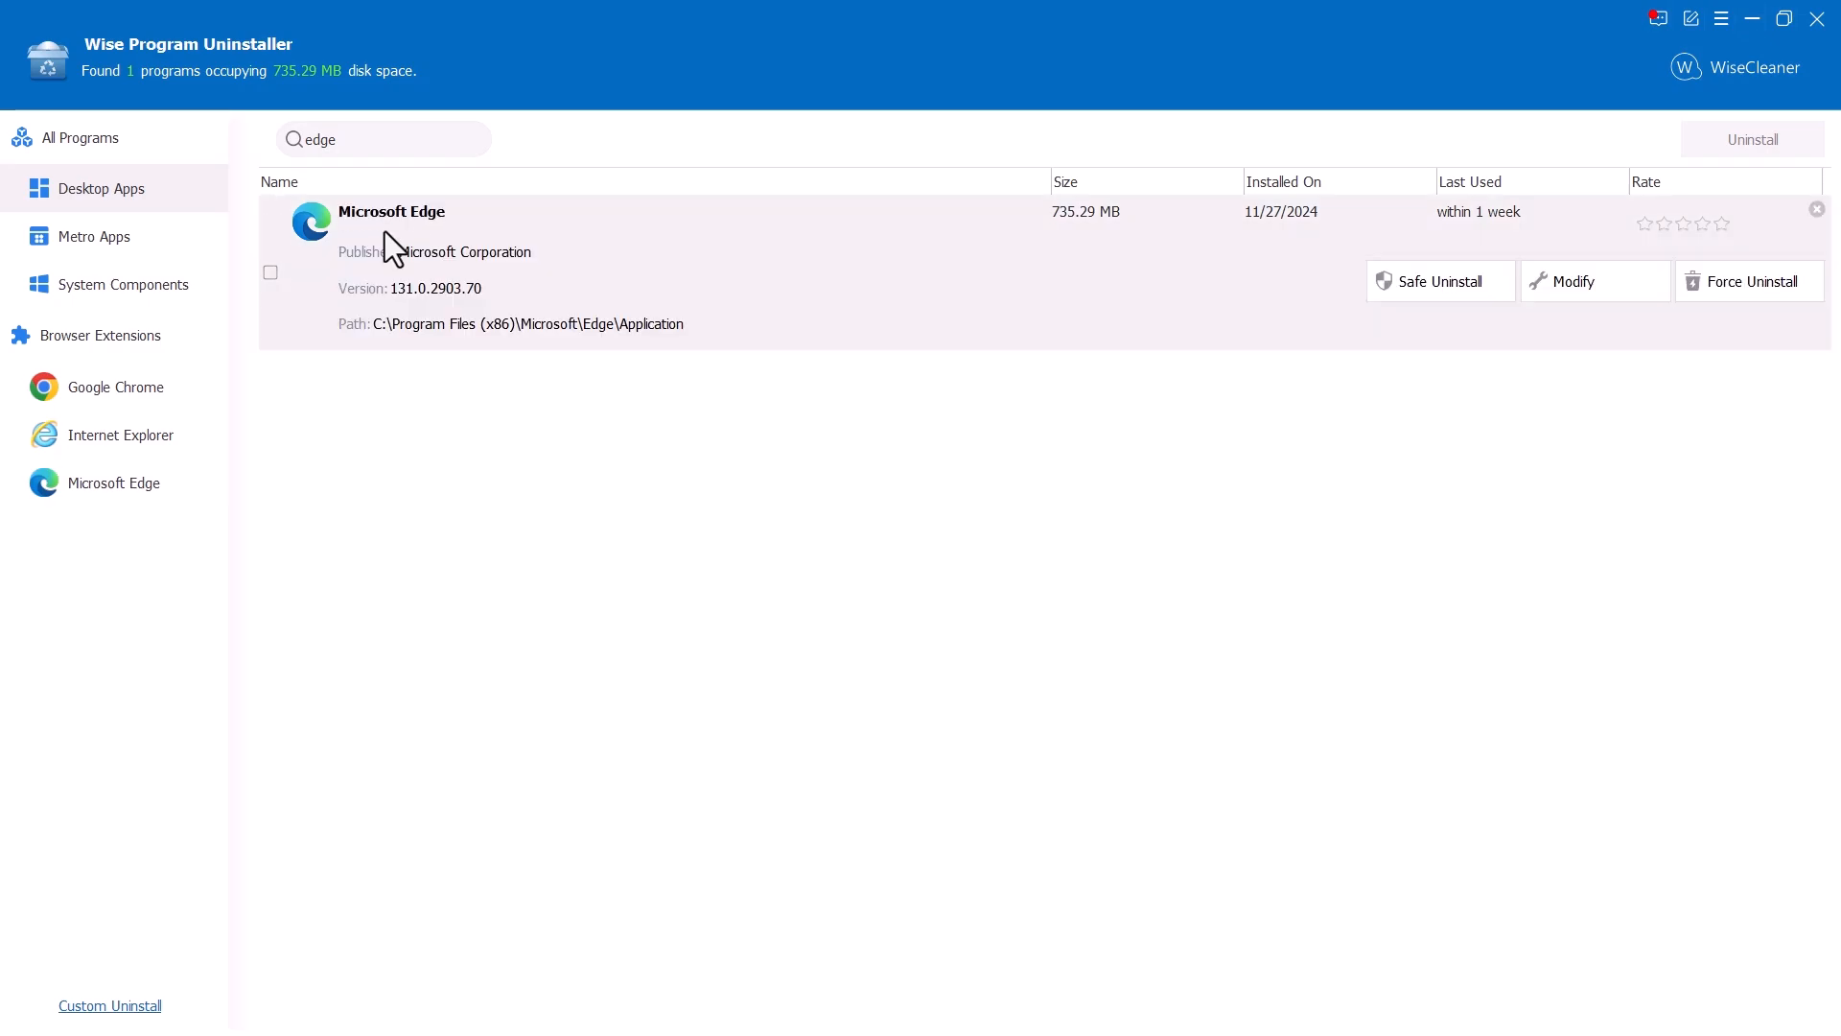
left_click(1743, 286)
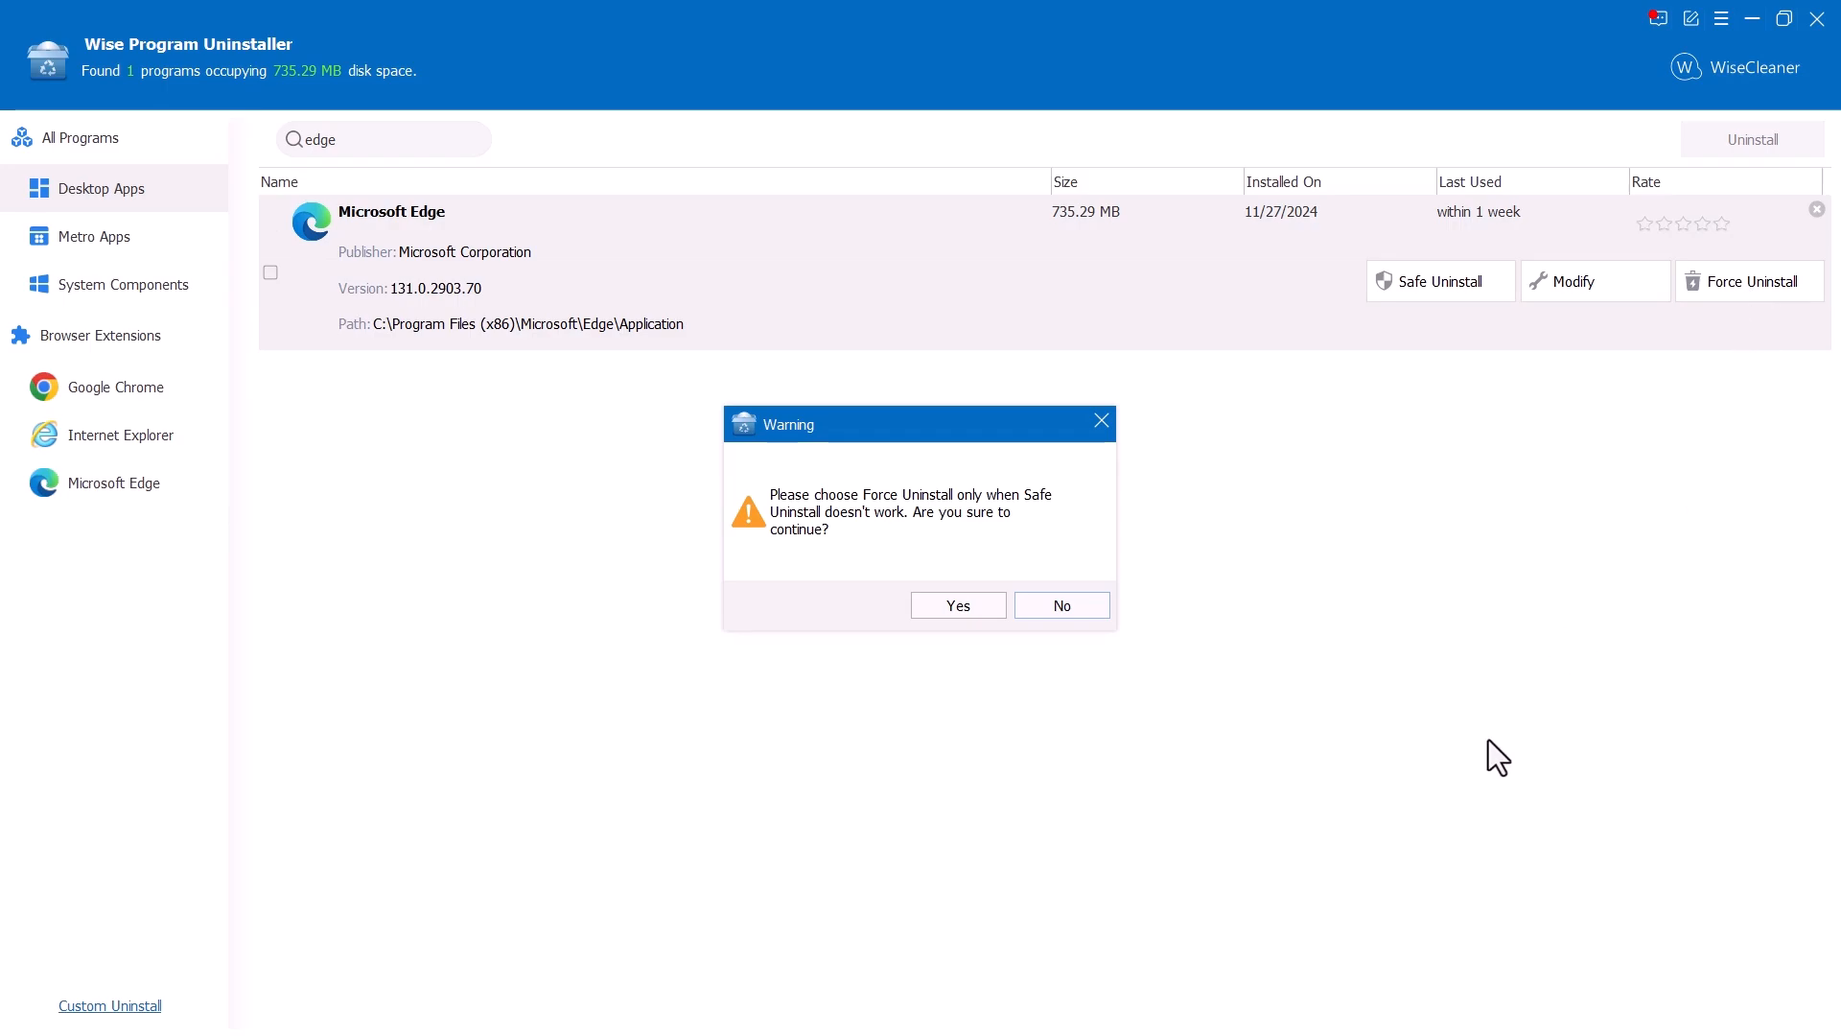
left_click(959, 606)
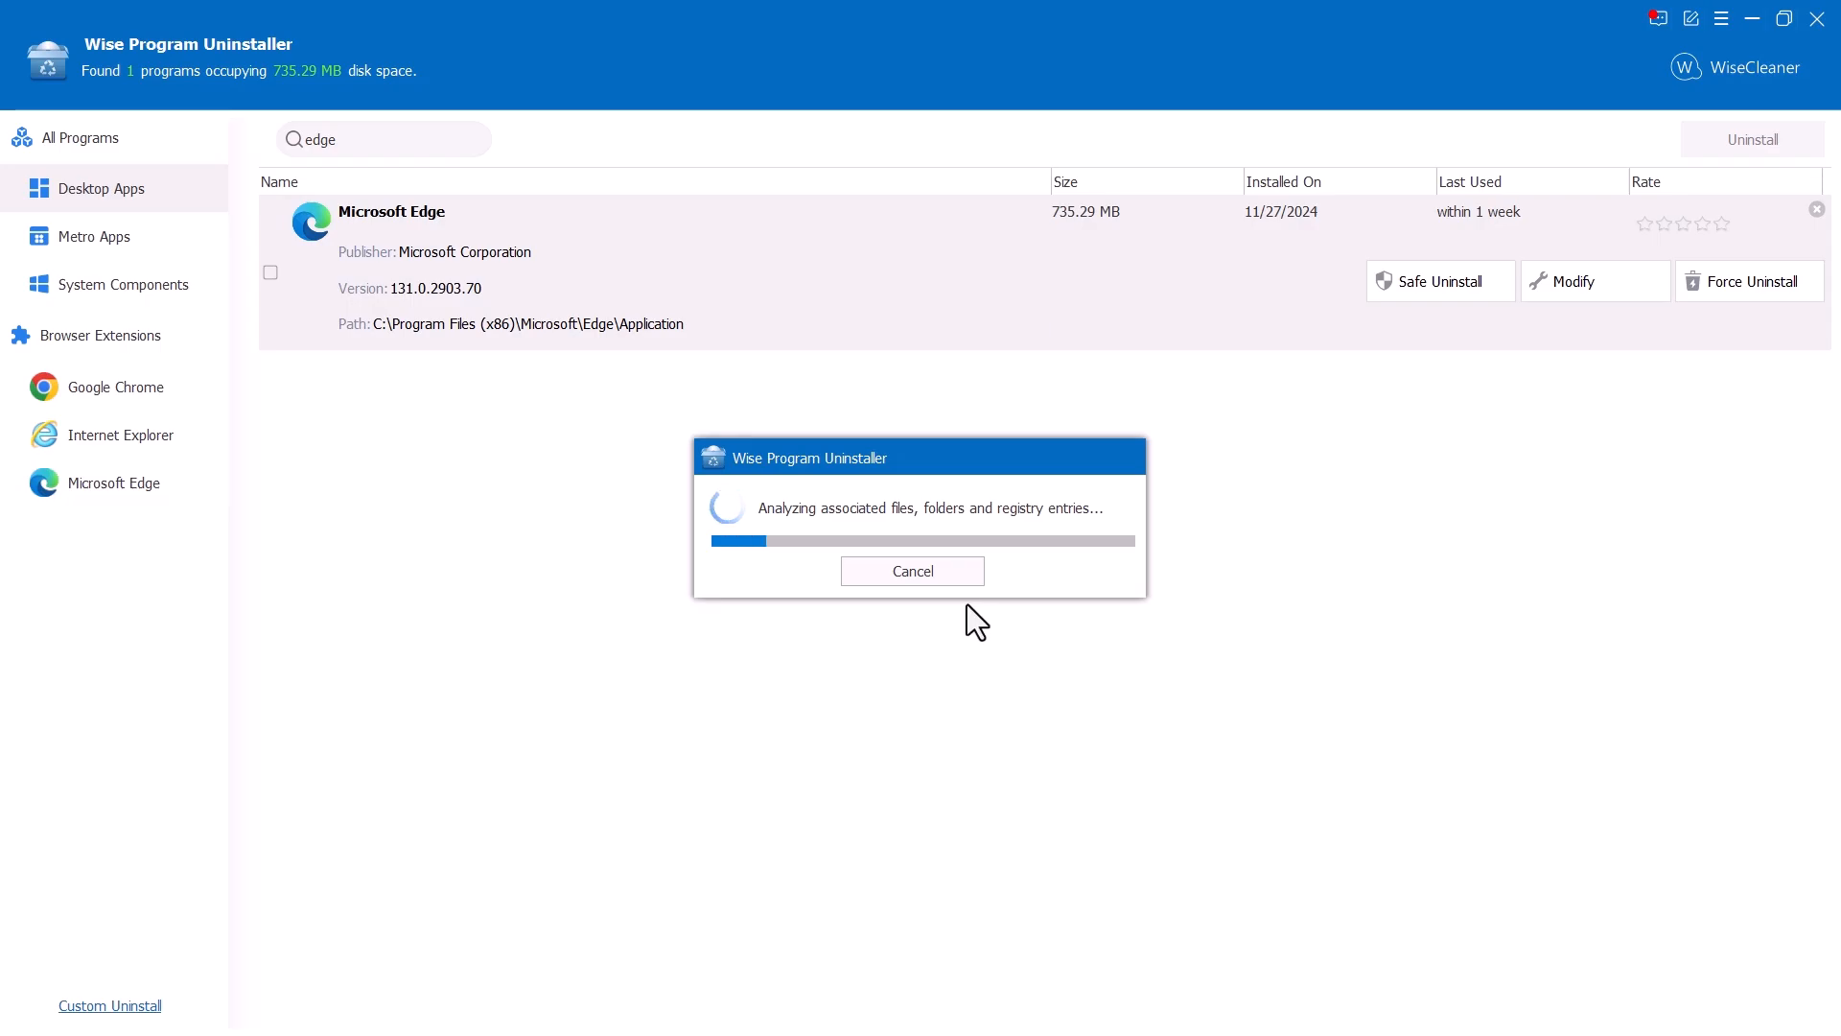
- Remove all the registry entries and files associated with Microsoft Edge, then reload the full desktop apps list
left_click_drag(1218, 365, 1247, 694)
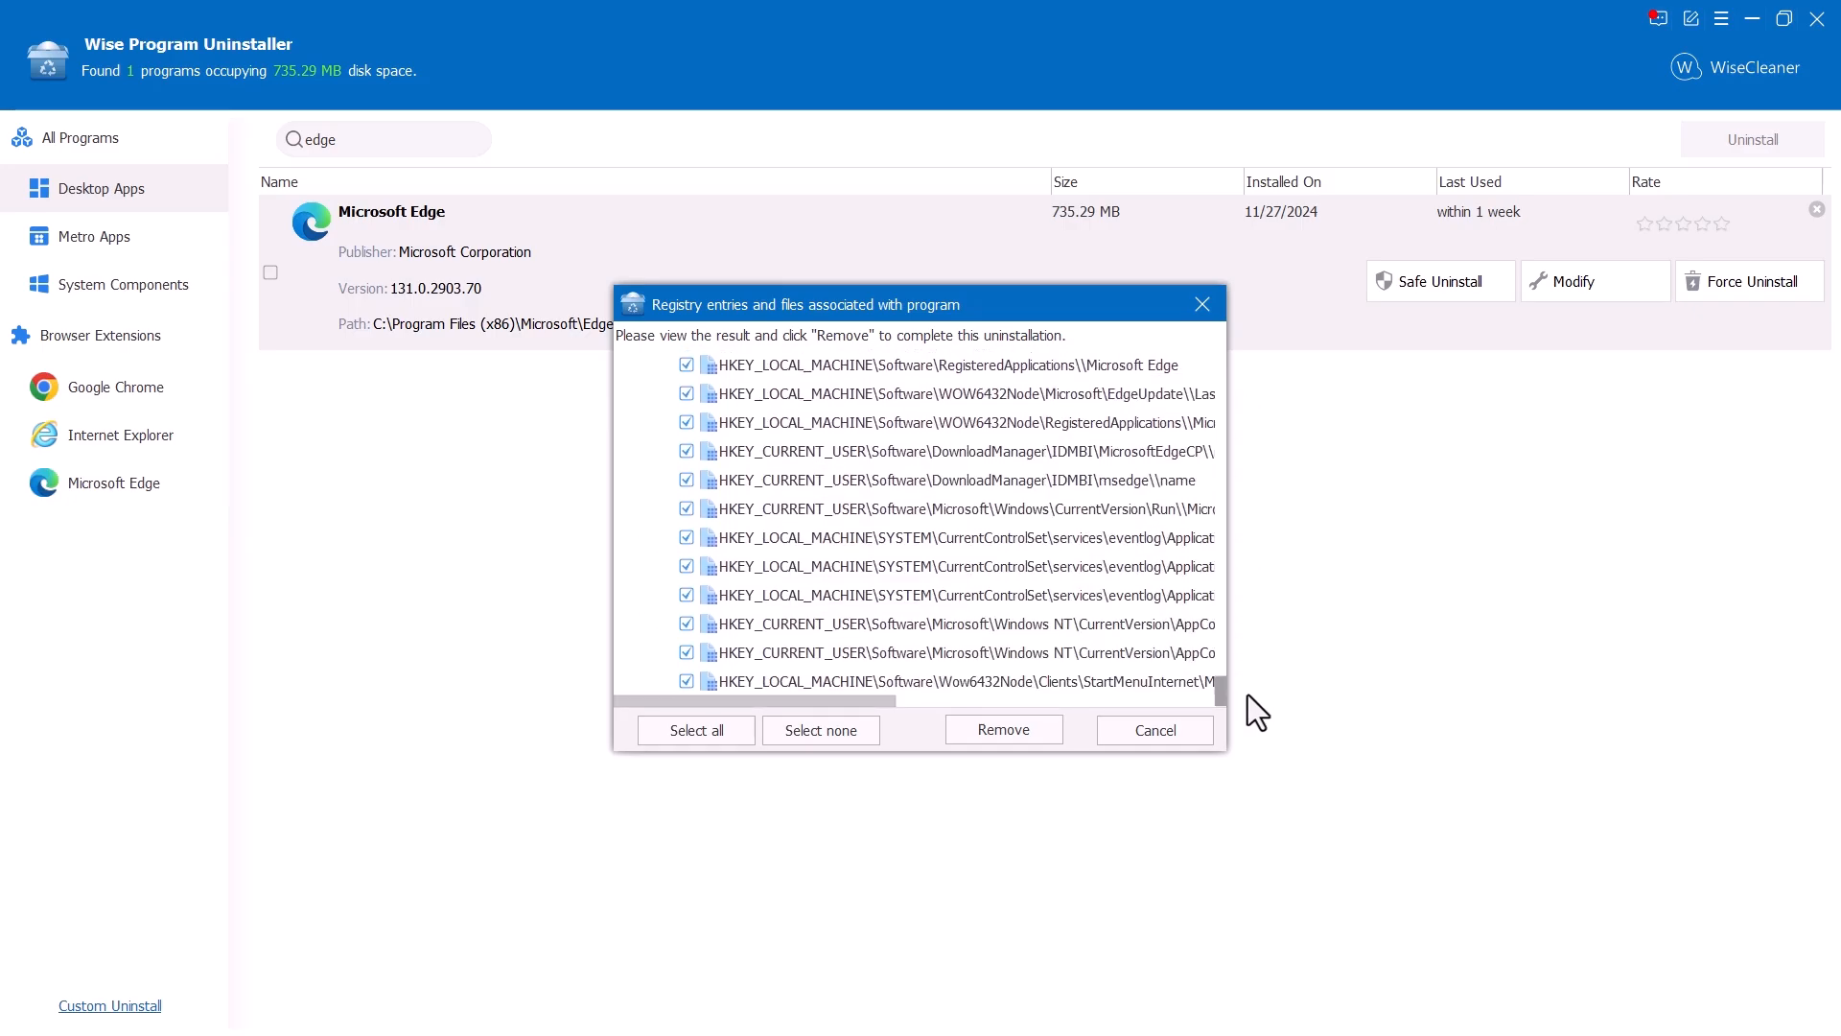
left_click(1005, 734)
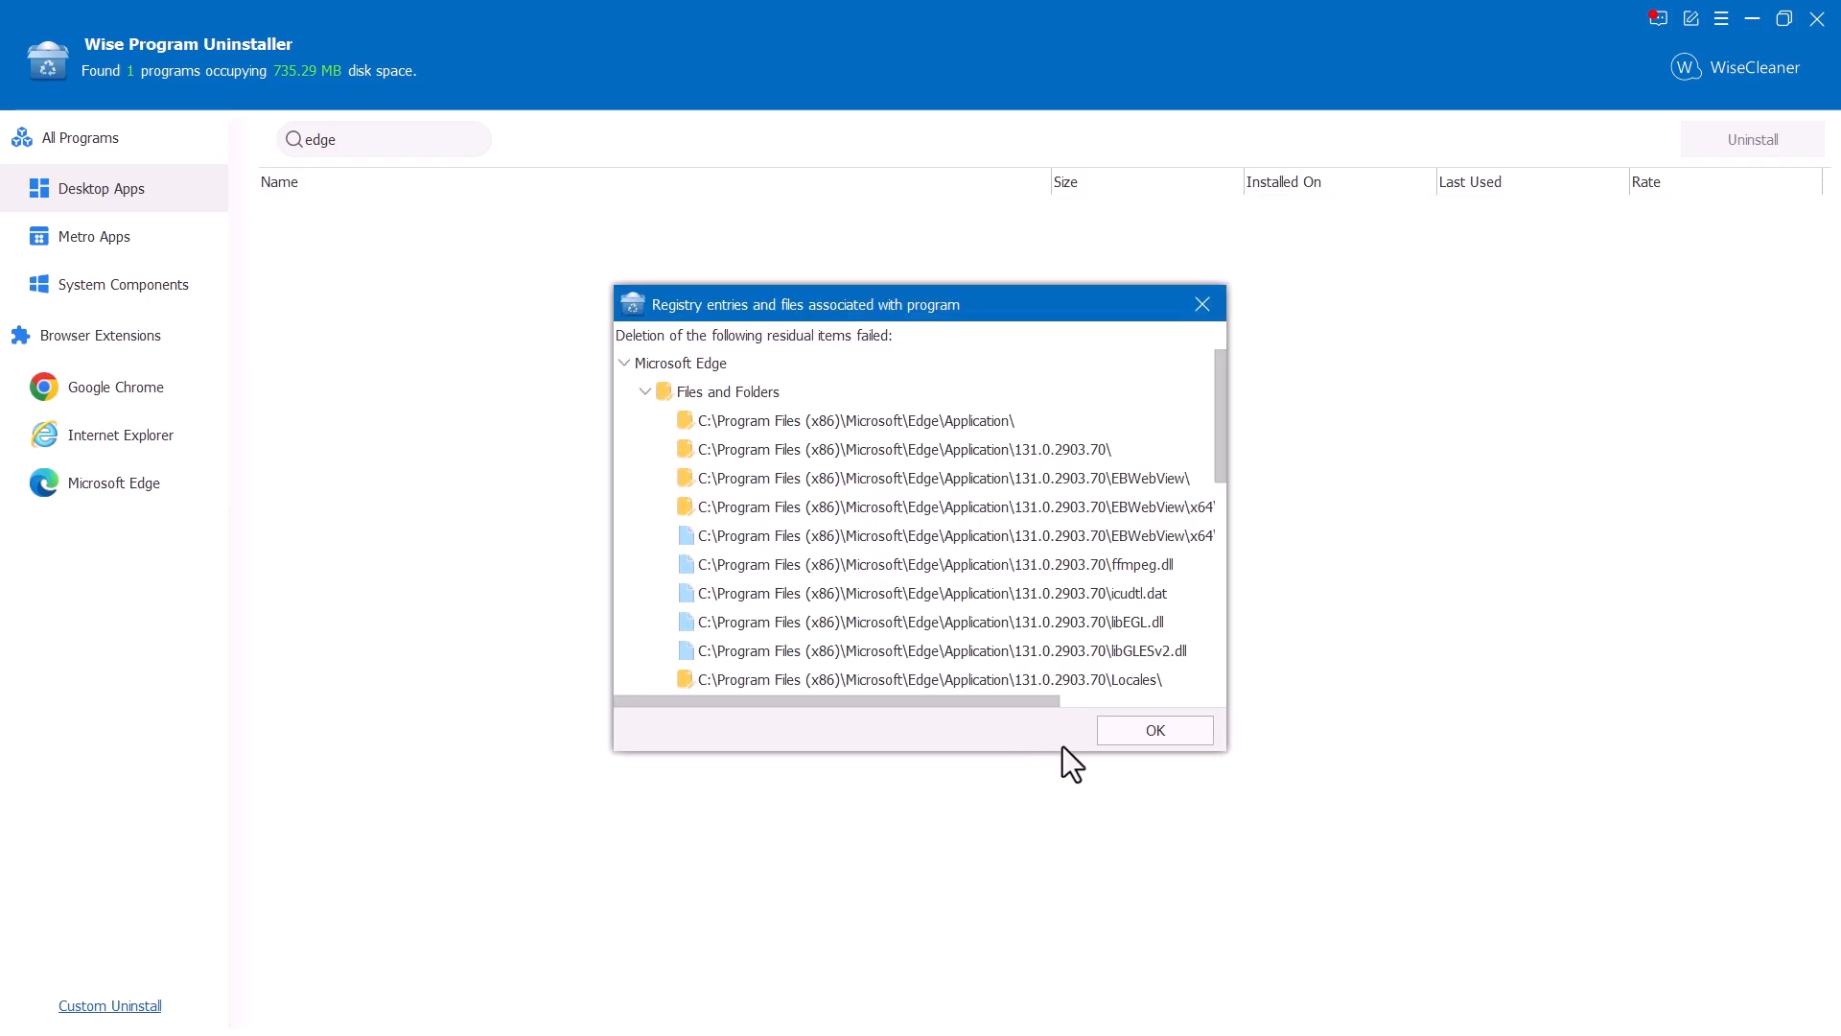
left_click(1124, 735)
left_click(134, 188)
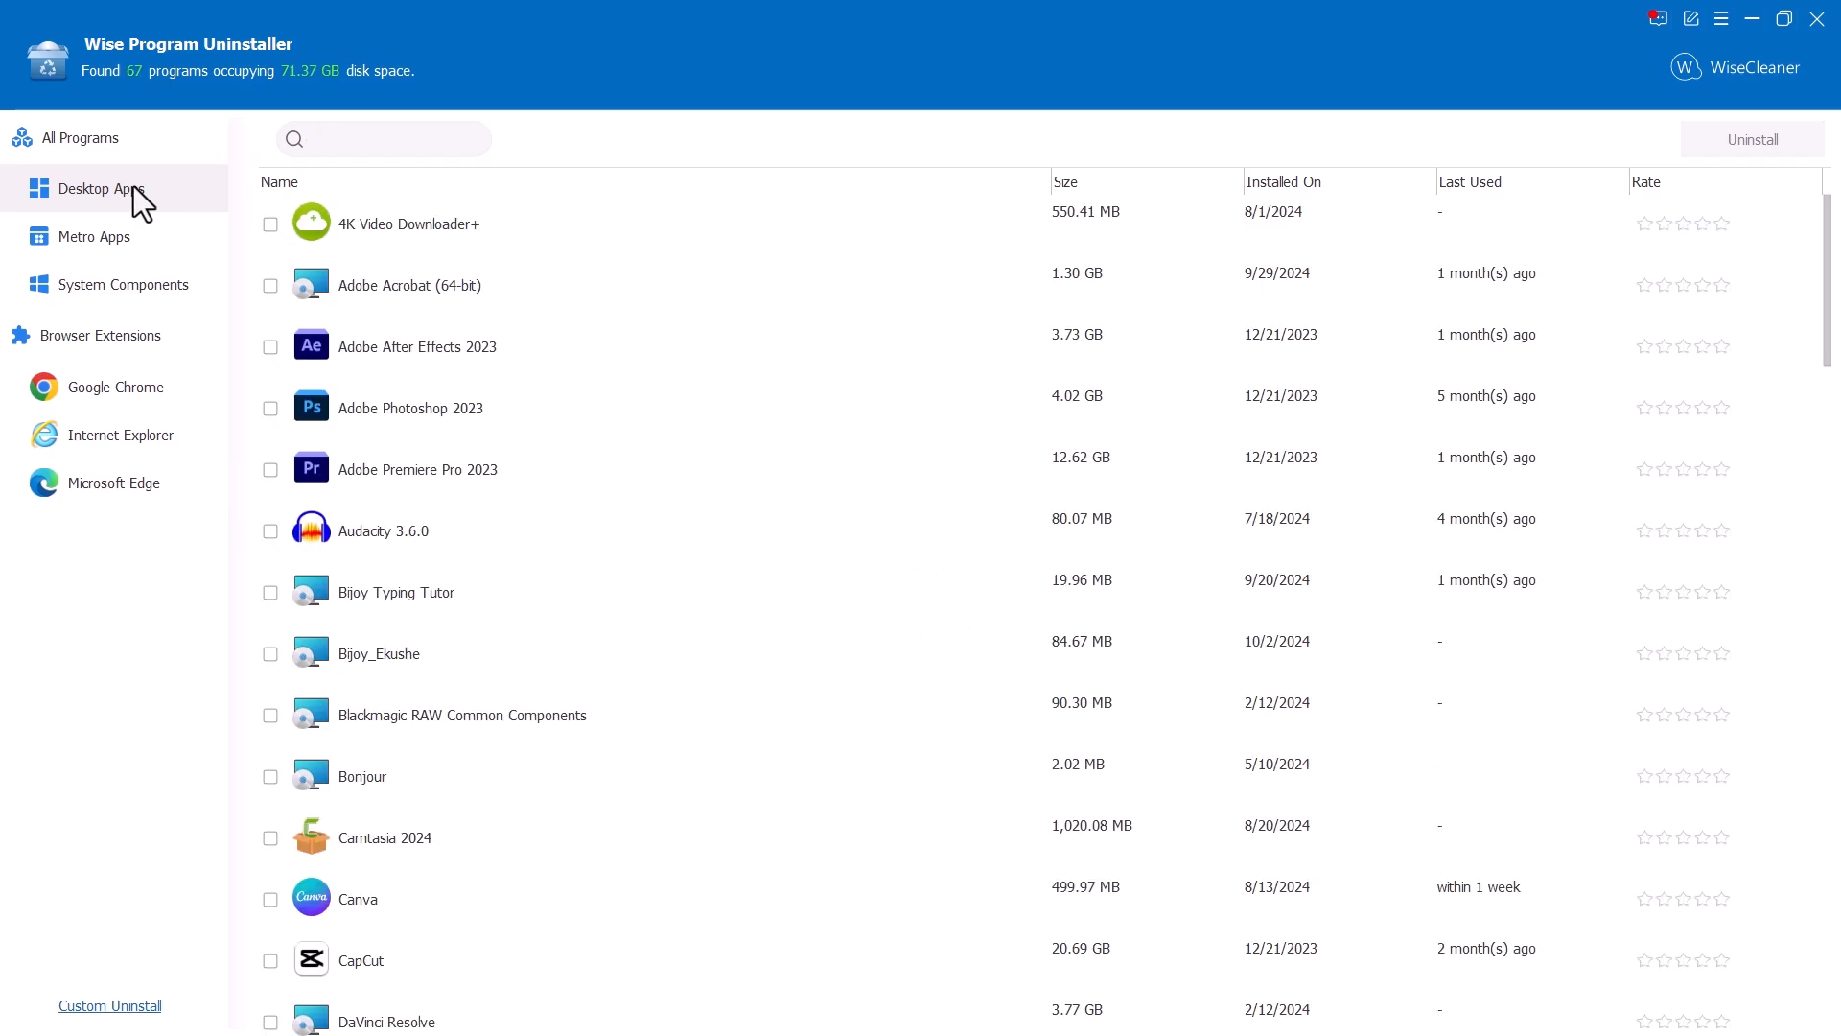
- Uninstall the Apollo.io extension from Microsoft Edge and continue without disabling Edge sync
left_click(139, 489)
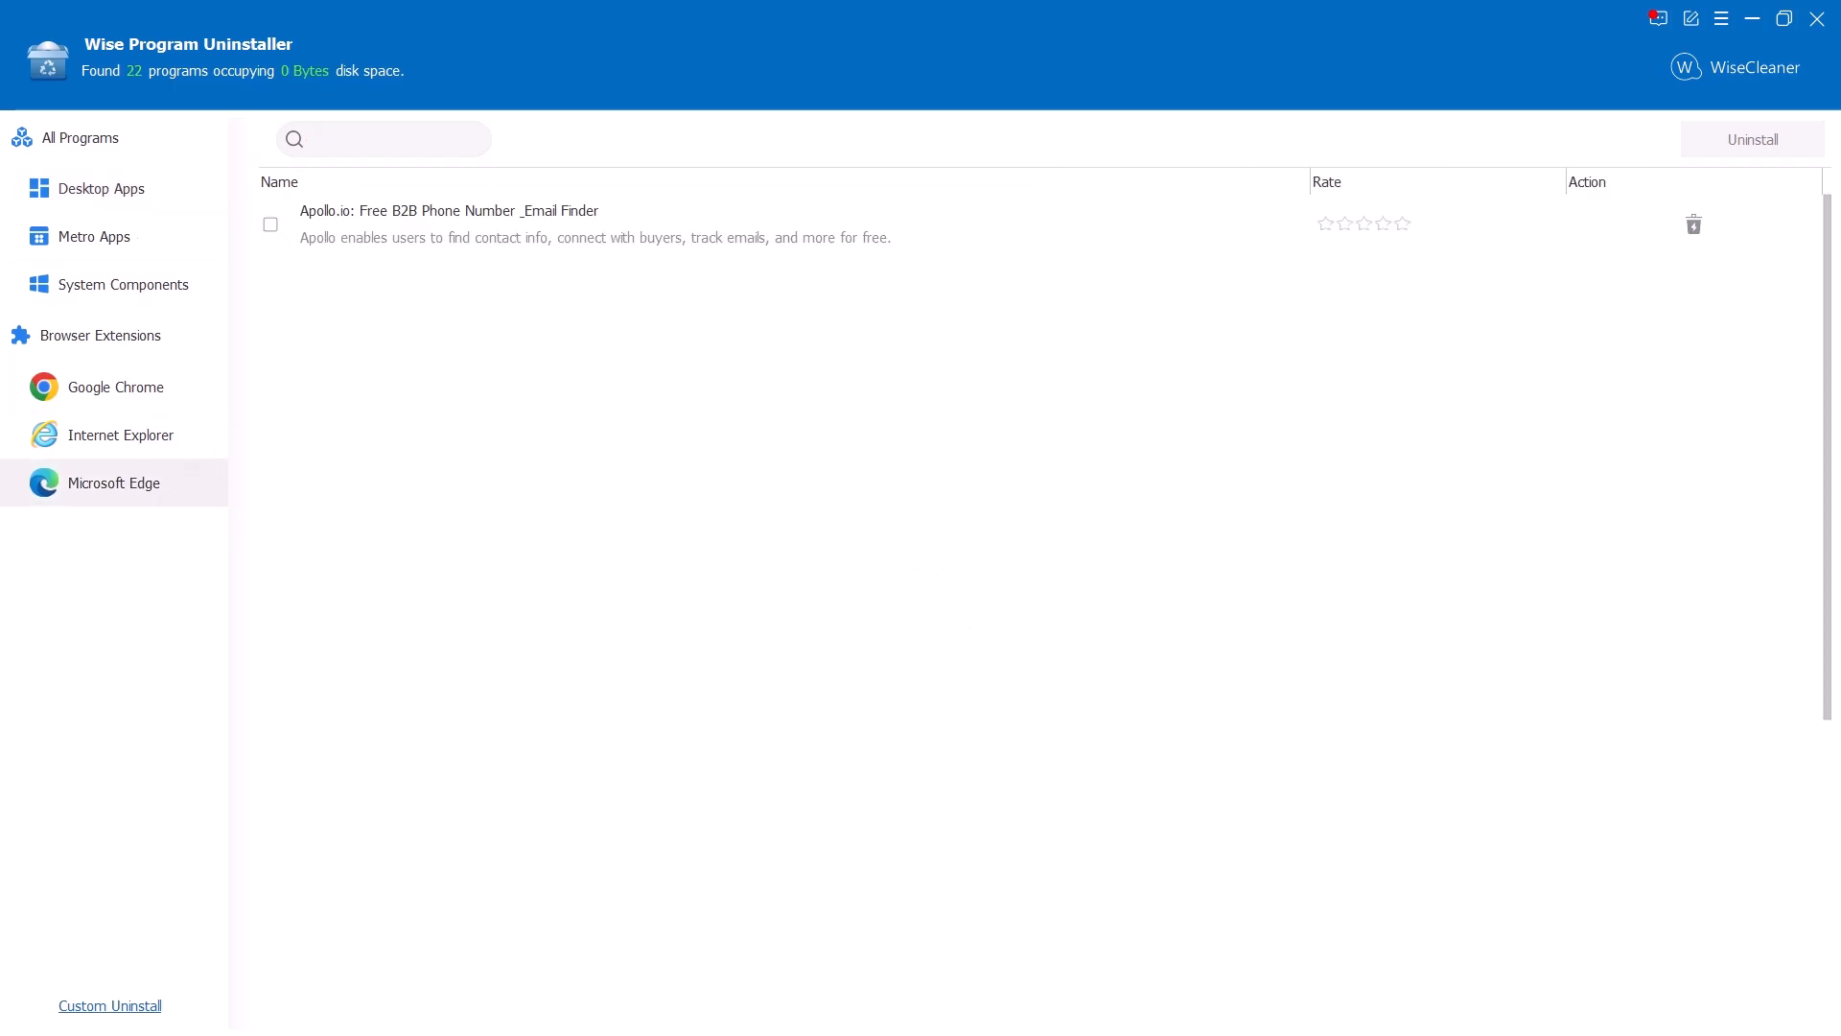
left_click(270, 224)
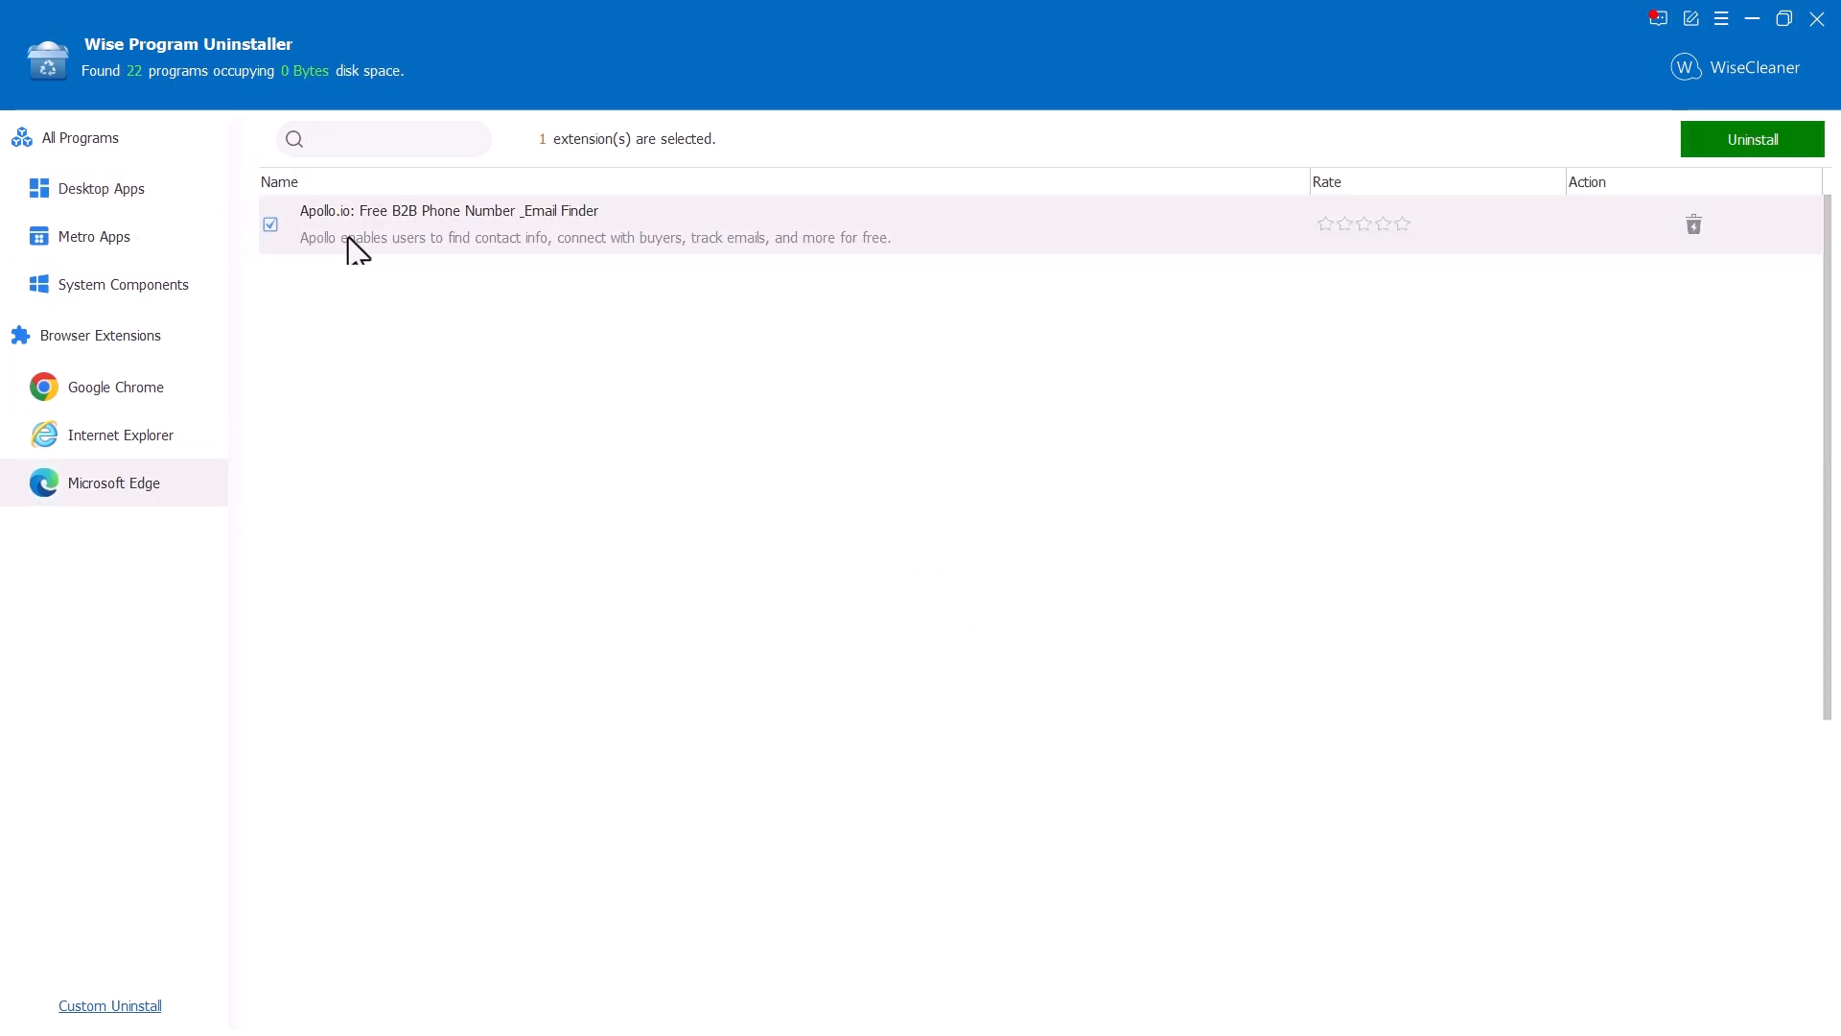
left_click(1717, 141)
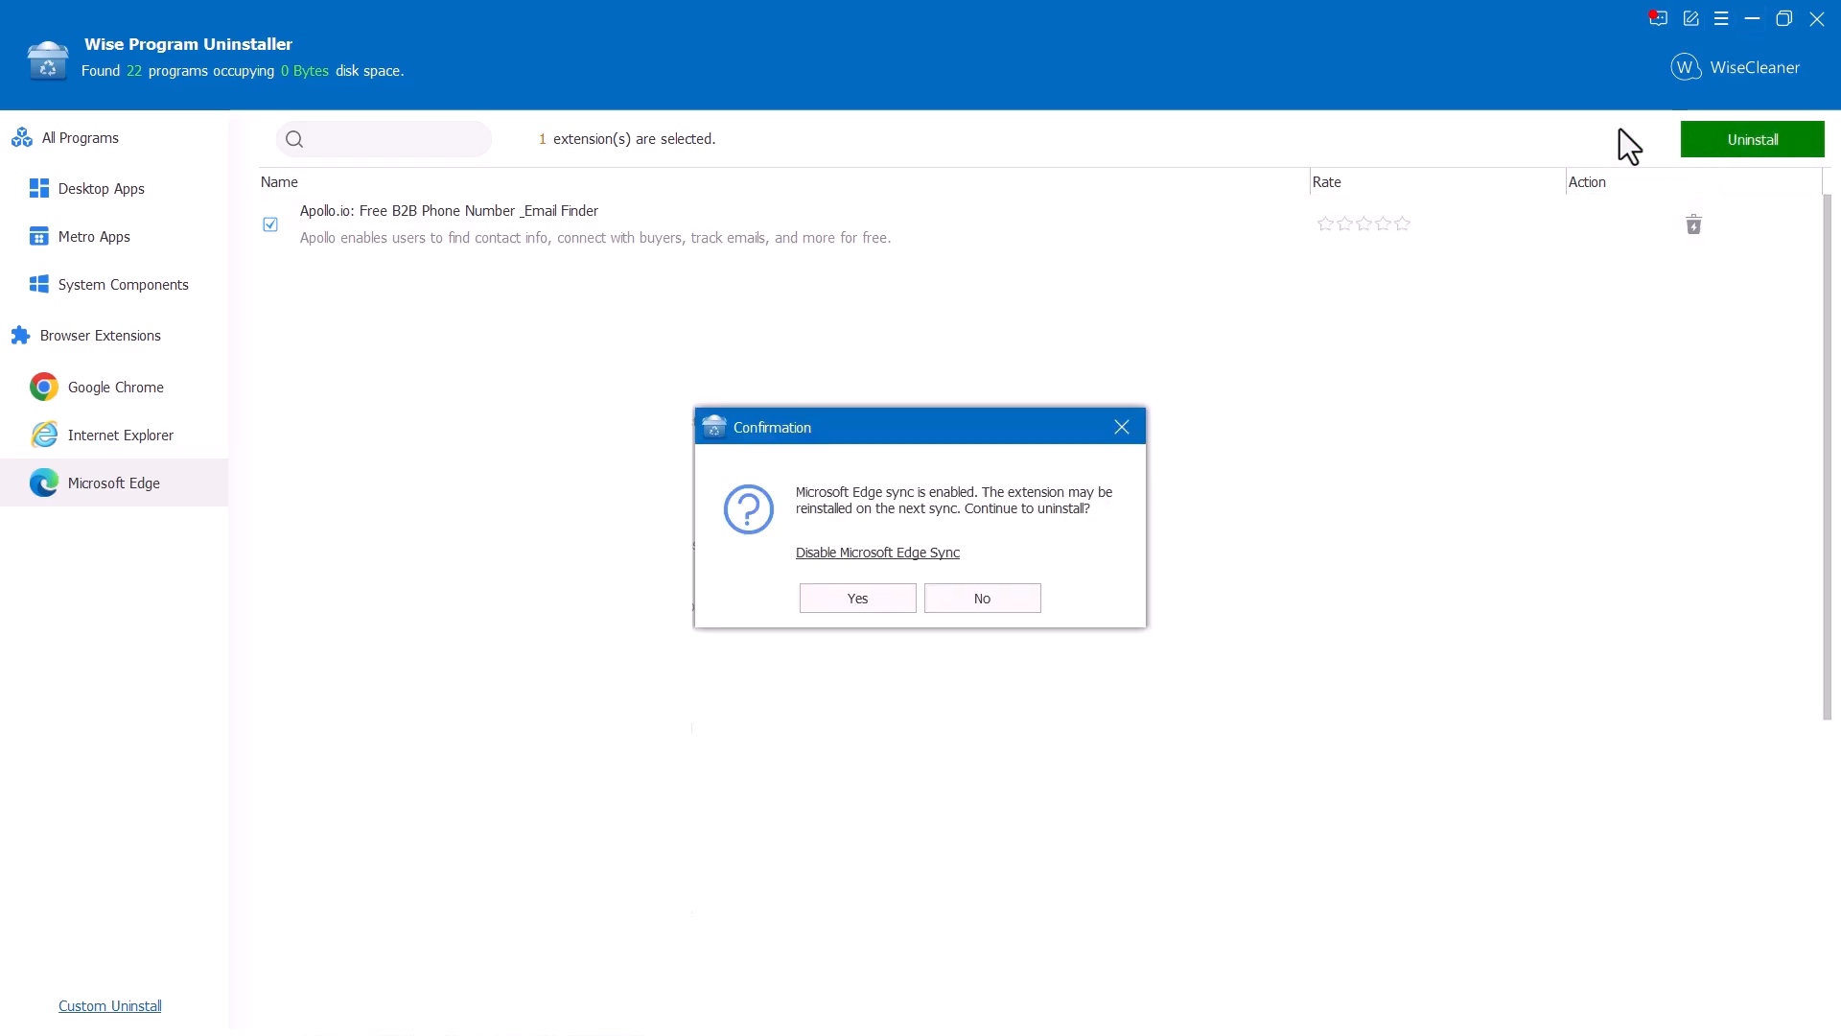
left_click(855, 601)
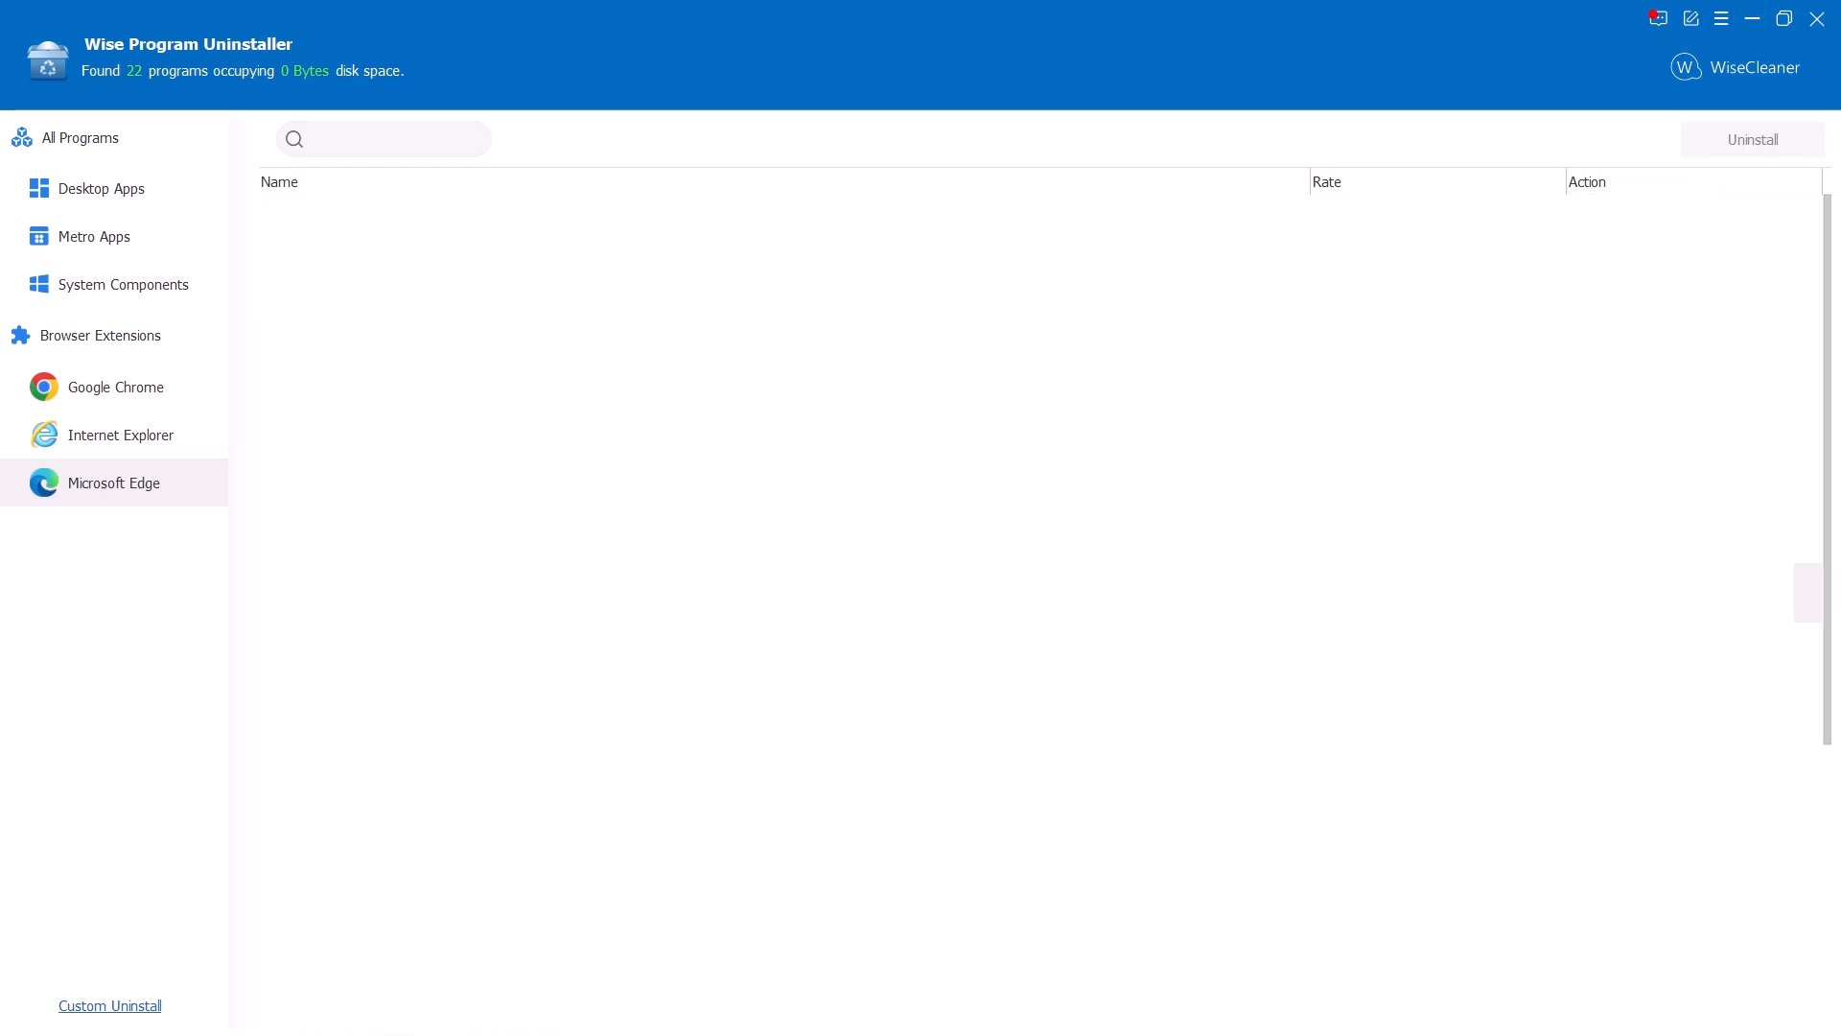
- Select the listed Internet Explorer browser extensions and uninstall them
left_click(123, 433)
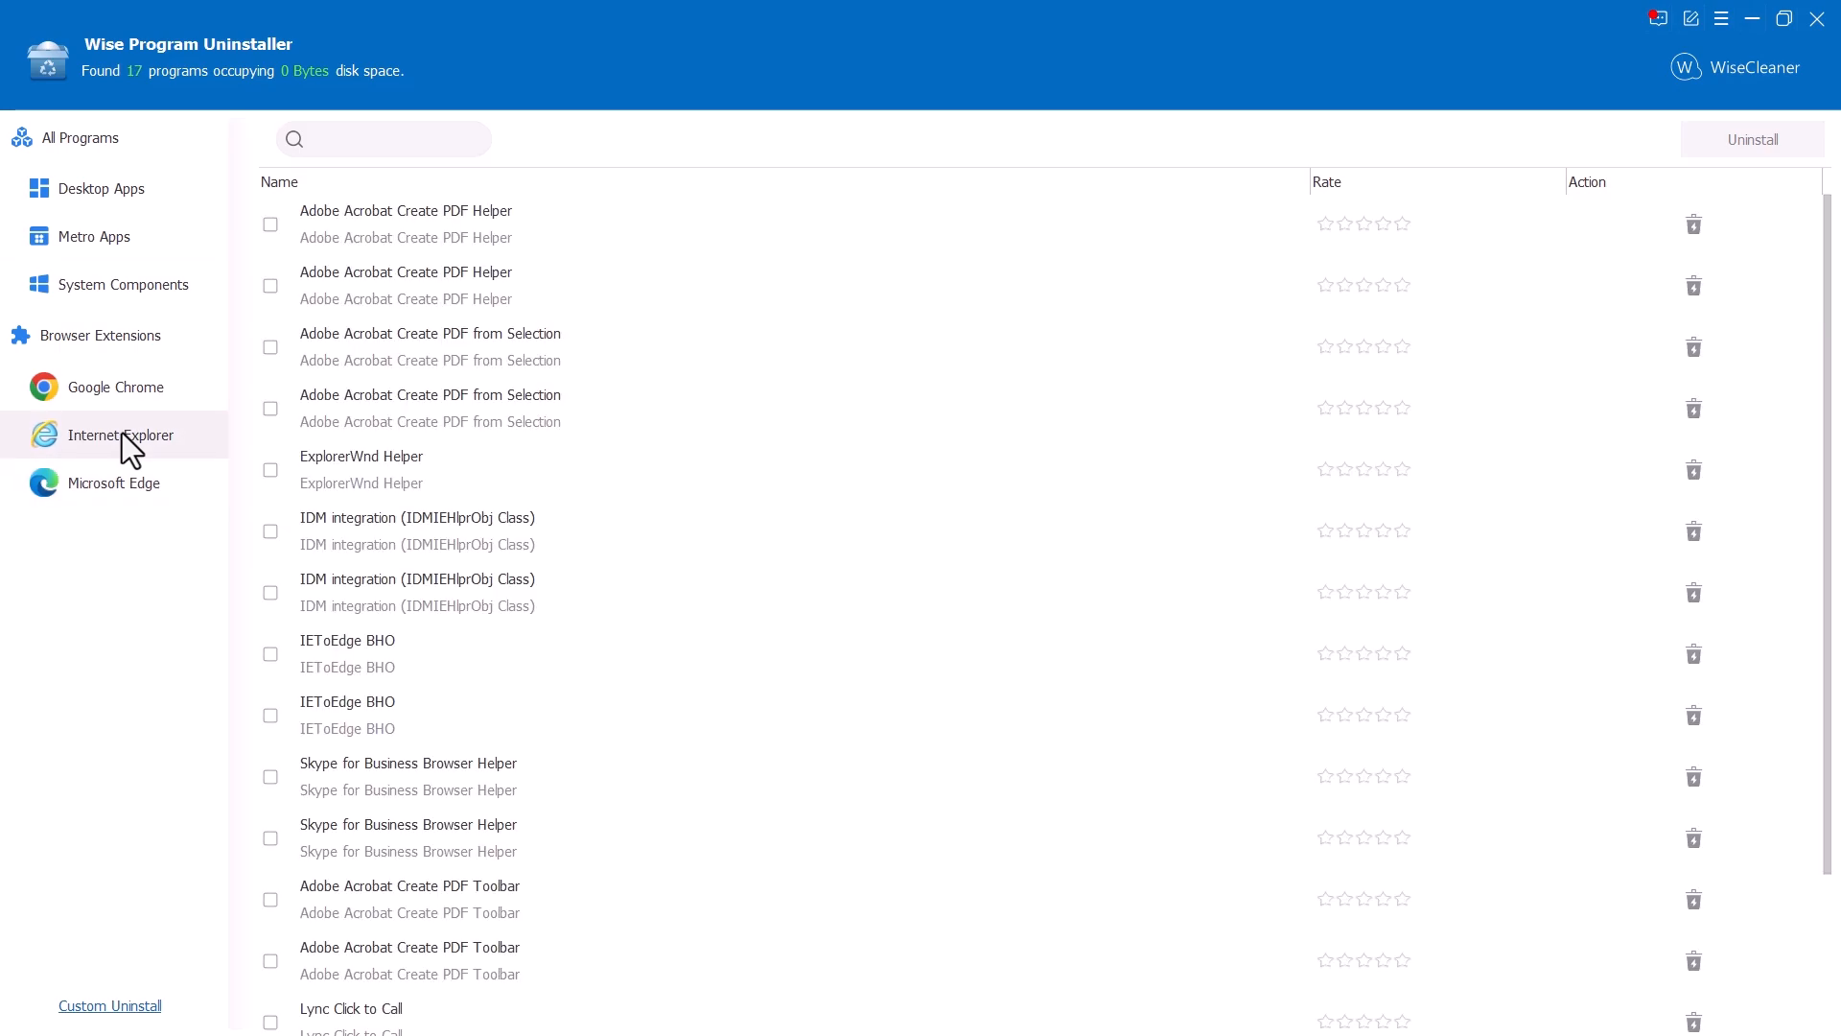
left_click(270, 225)
left_click(271, 286)
left_click(271, 347)
left_click(271, 409)
left_click(271, 470)
left_click(271, 531)
left_click(270, 592)
left_click(270, 654)
left_click(270, 715)
left_click(270, 777)
left_click(271, 838)
left_click(271, 900)
left_click(270, 961)
left_click(1745, 147)
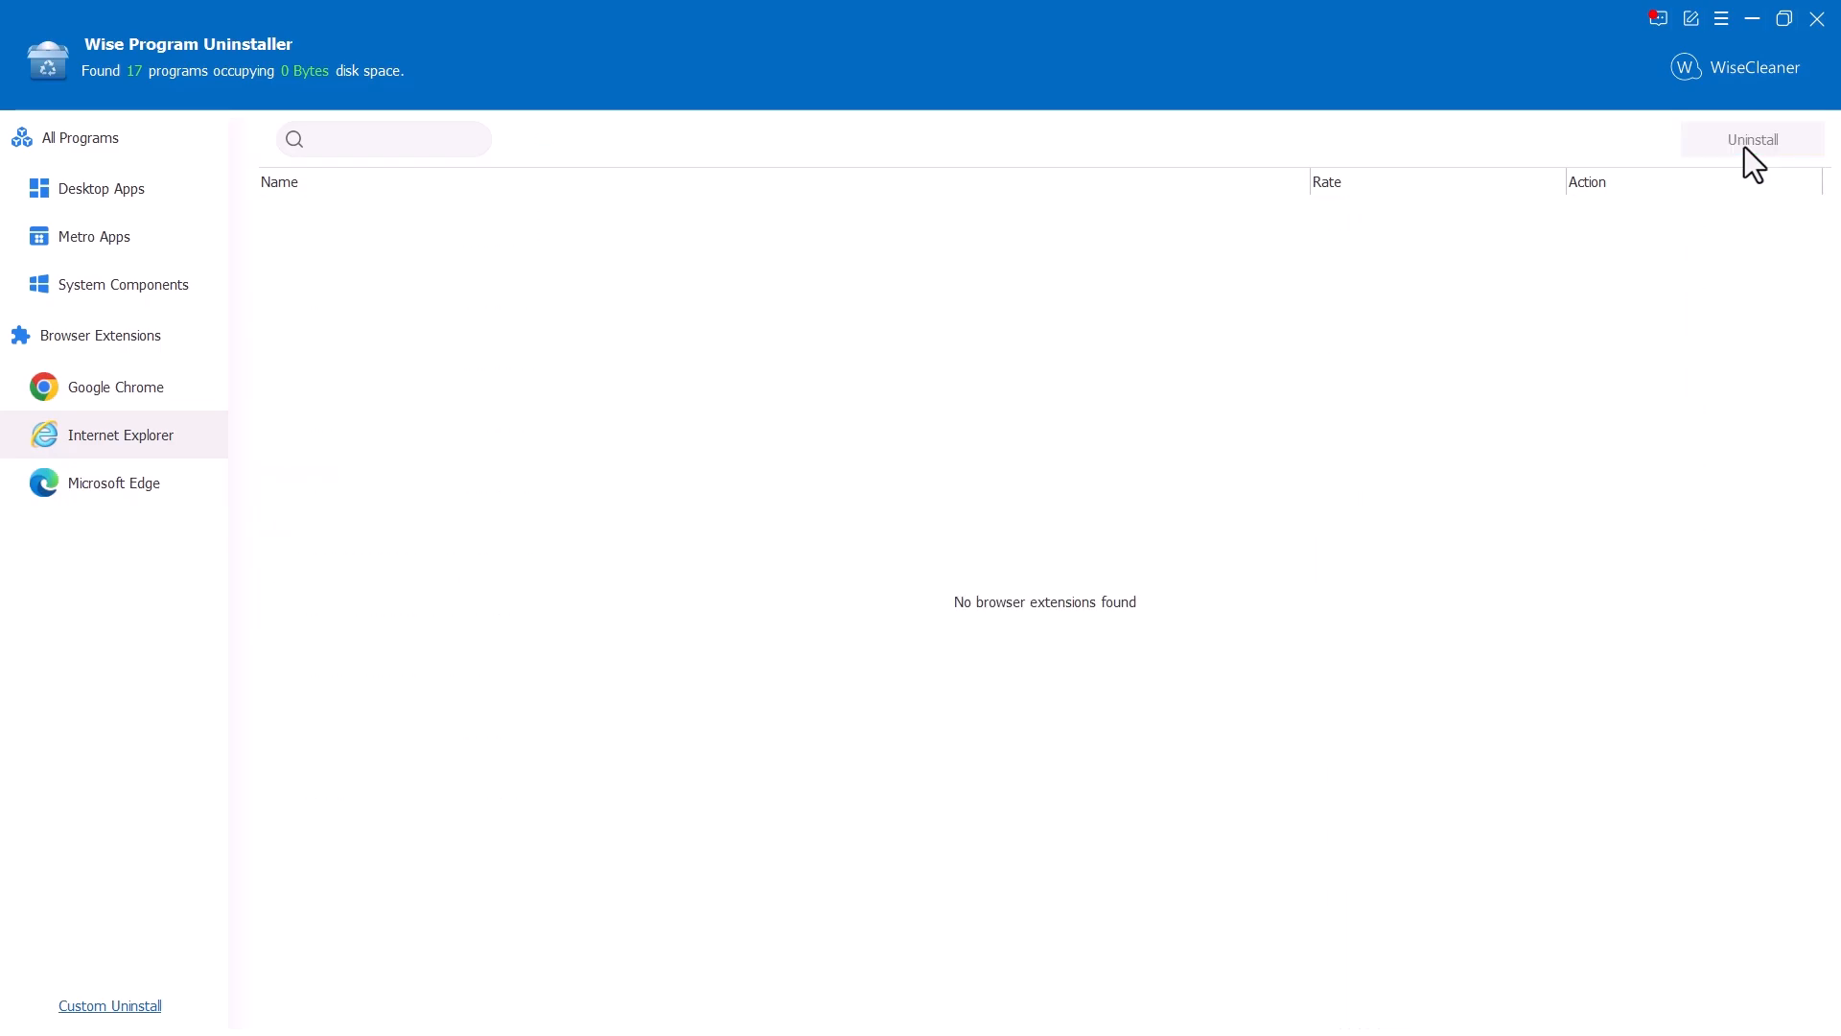
- Uninstall the Metro apps Microsoft Edge DevTools Client and Microsoft Edge with restore point and residual scan enabled, then close the uninstaller
left_click(94, 230)
left_click(374, 144)
type("edge")
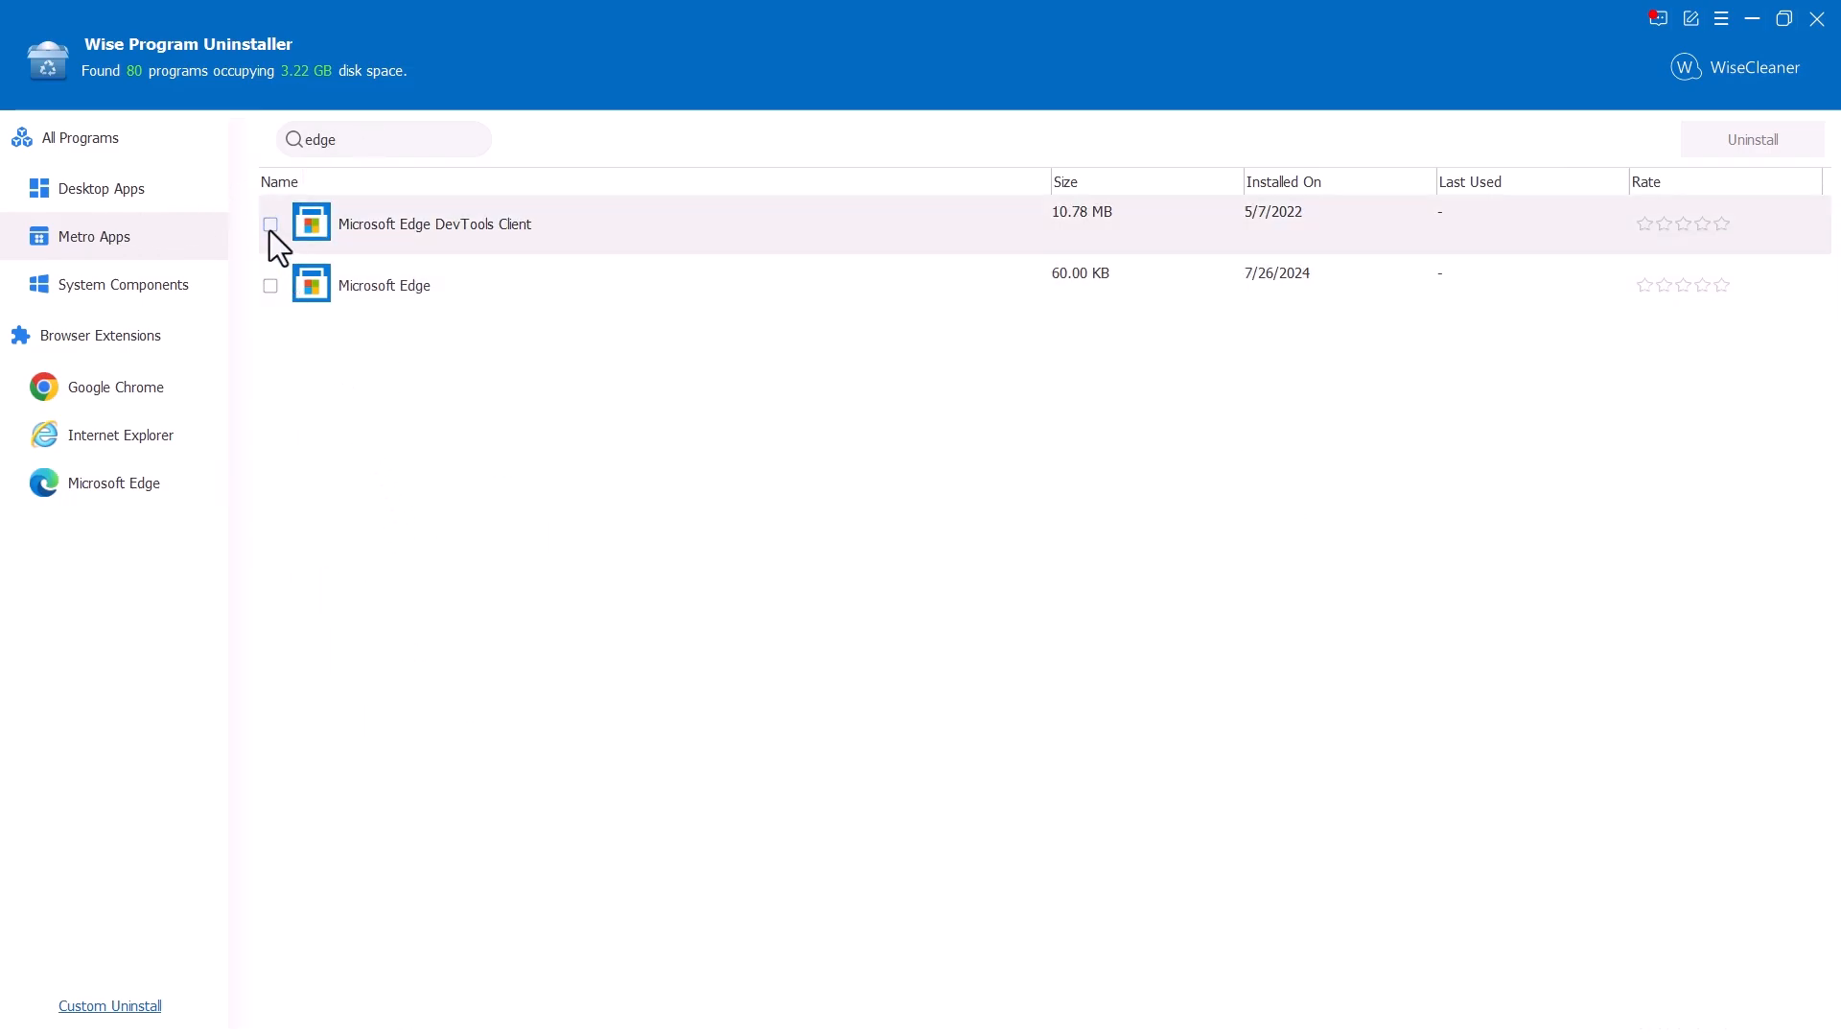
left_click(271, 225)
left_click(270, 285)
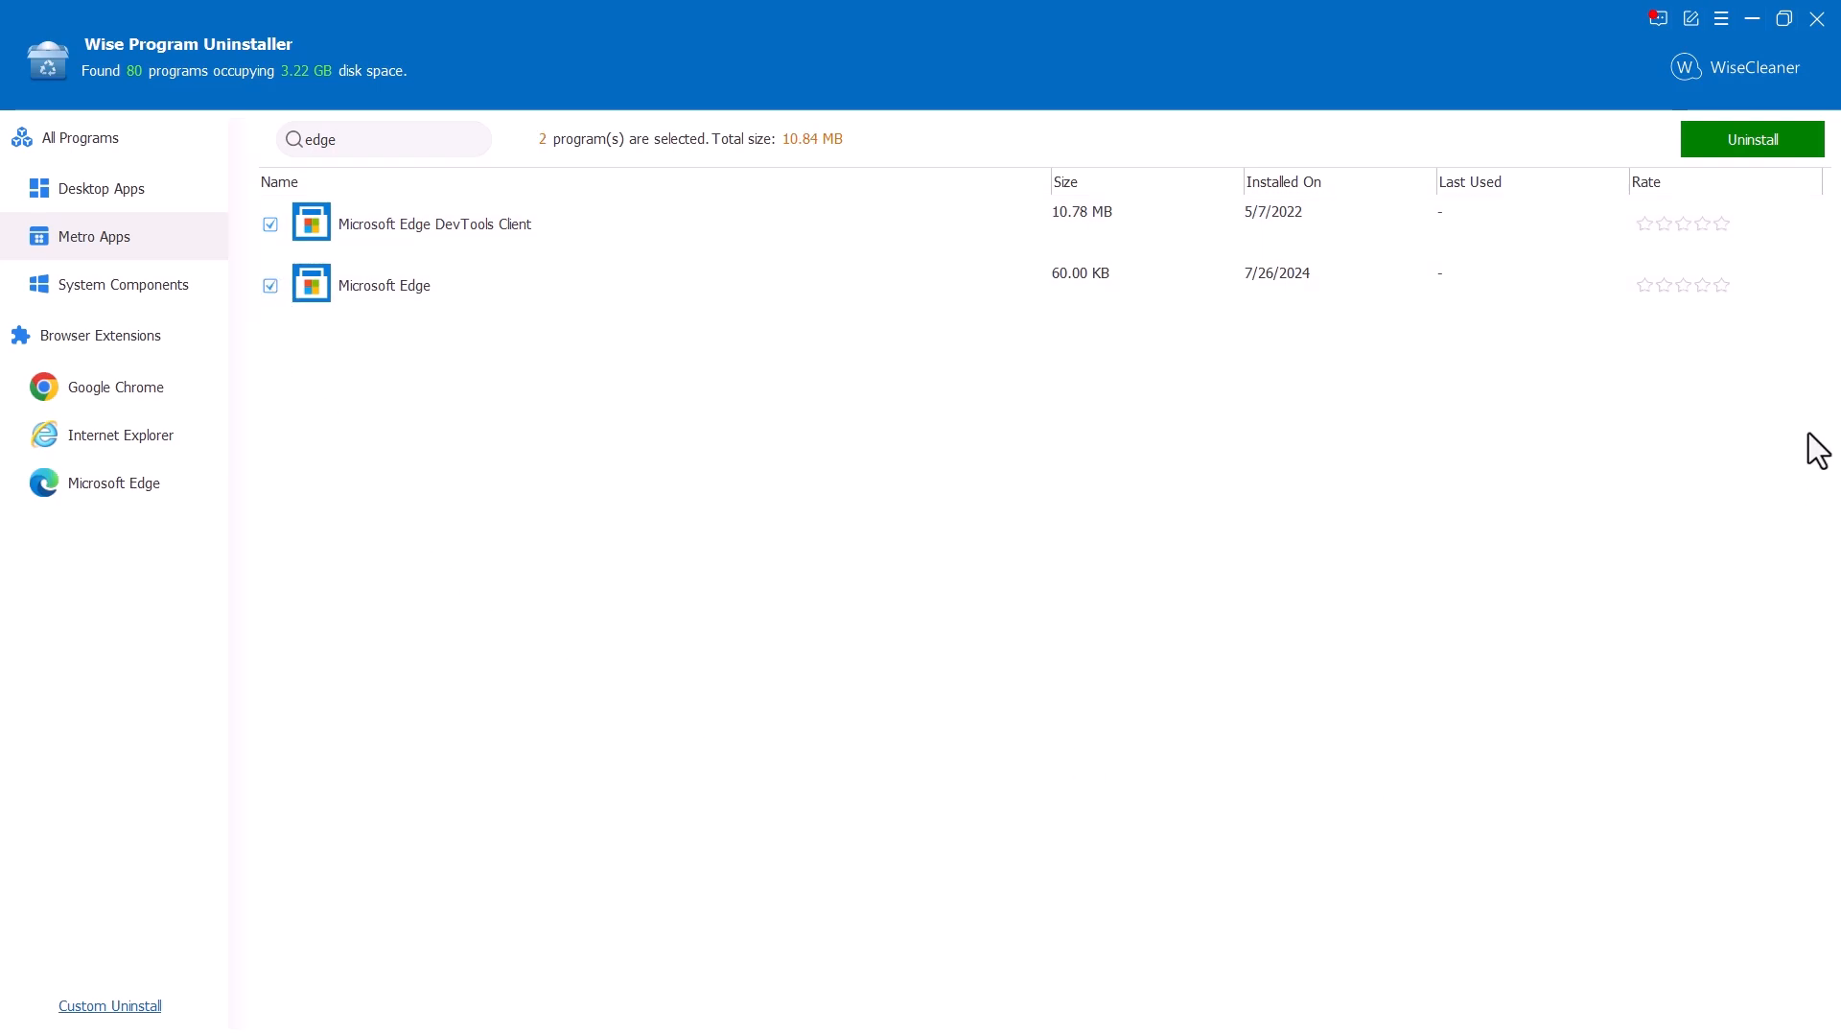
left_click(1731, 142)
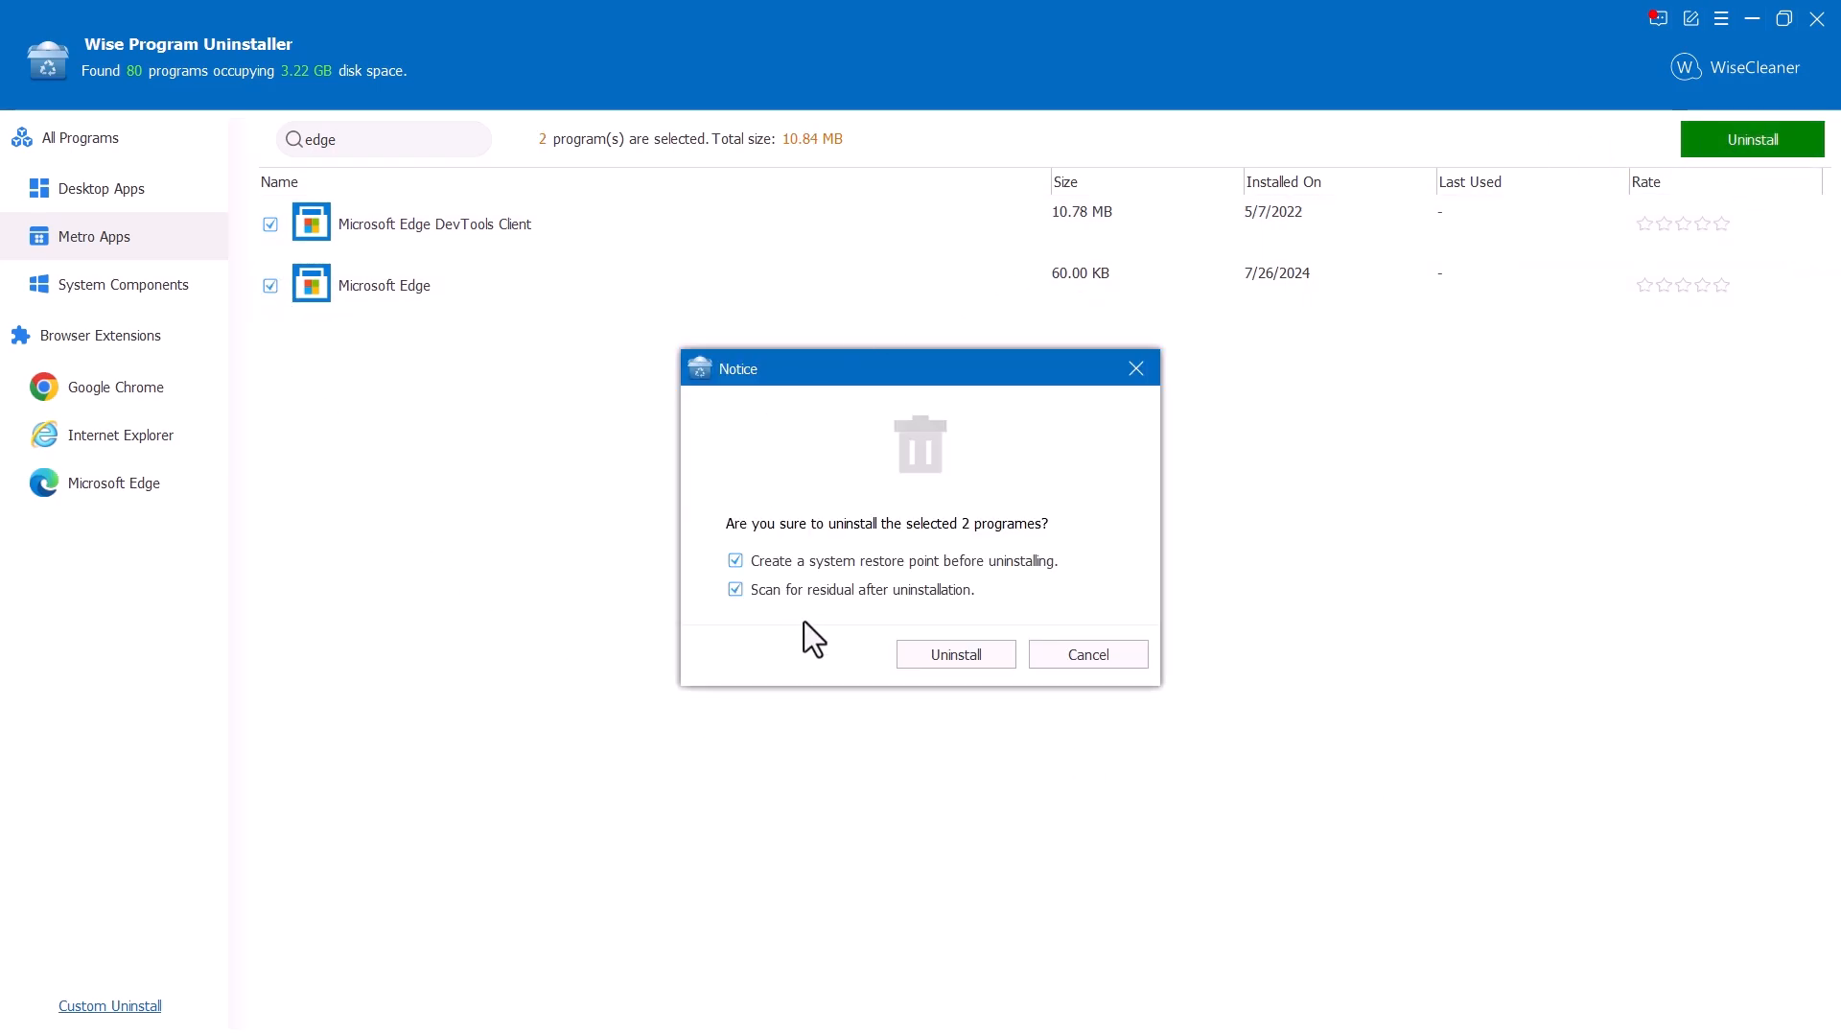
left_click(940, 658)
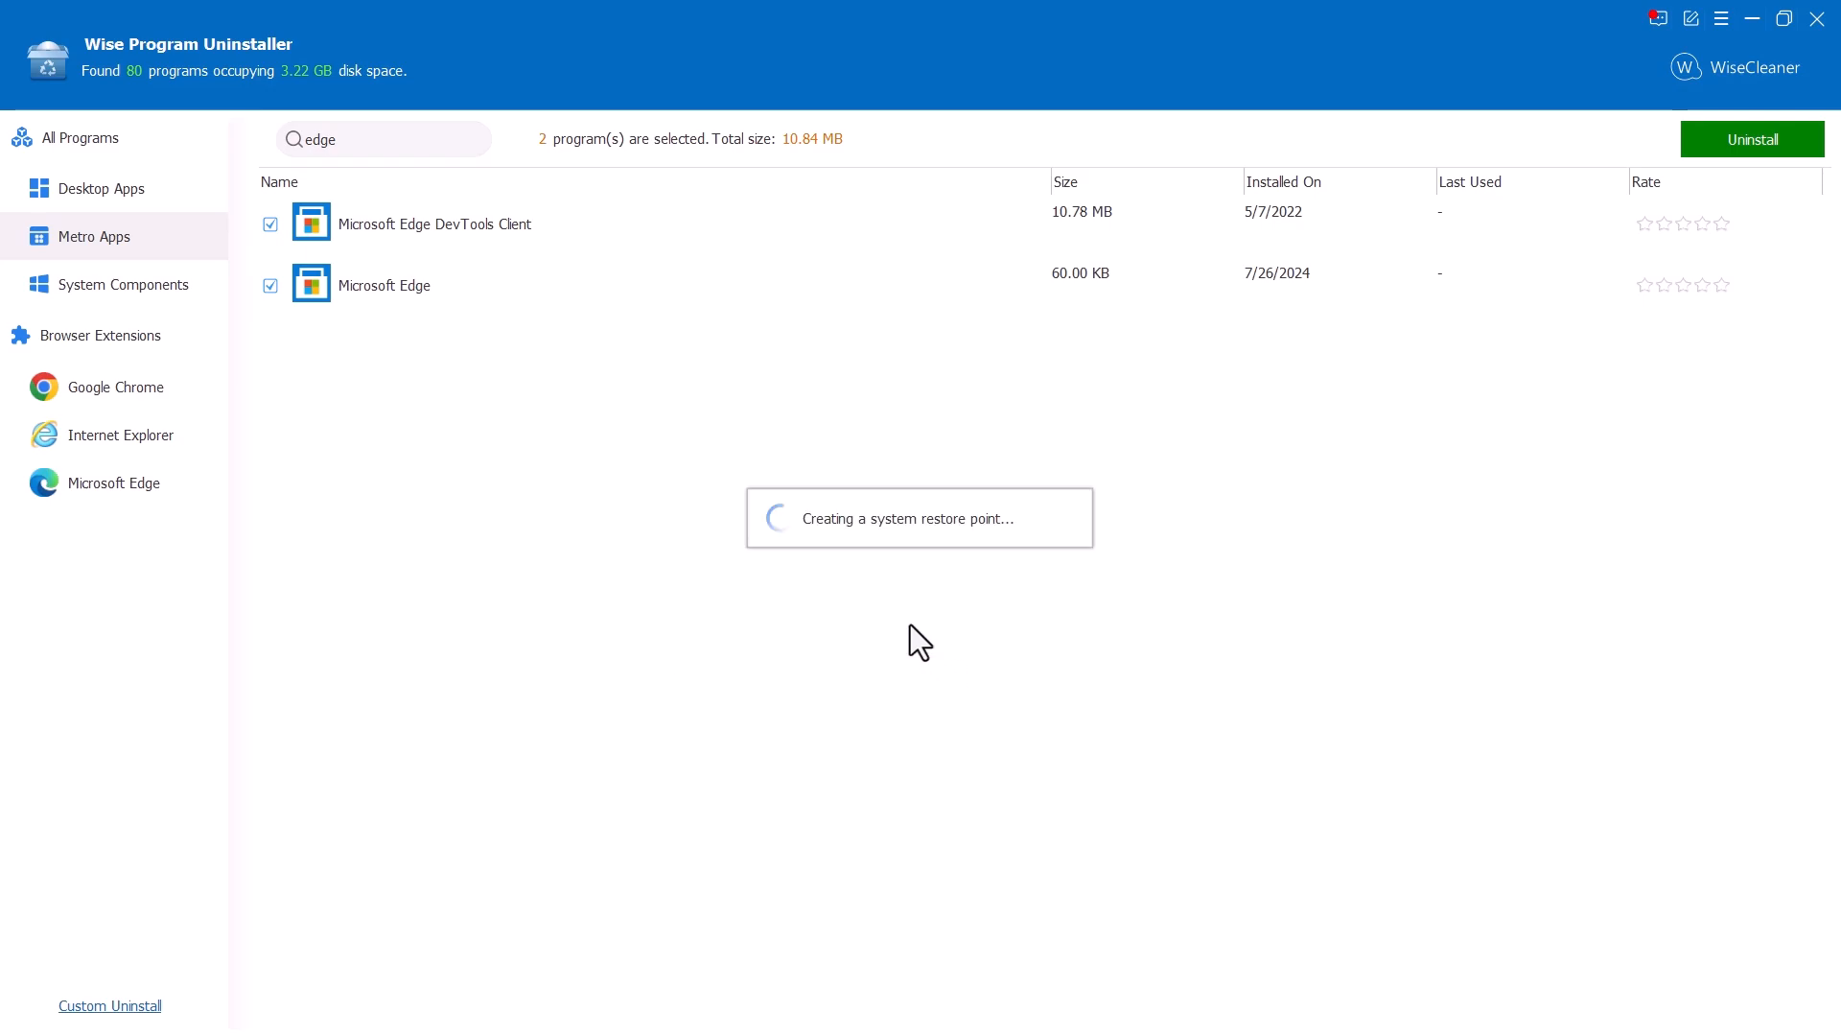
left_click(1818, 19)
left_click(859, 781)
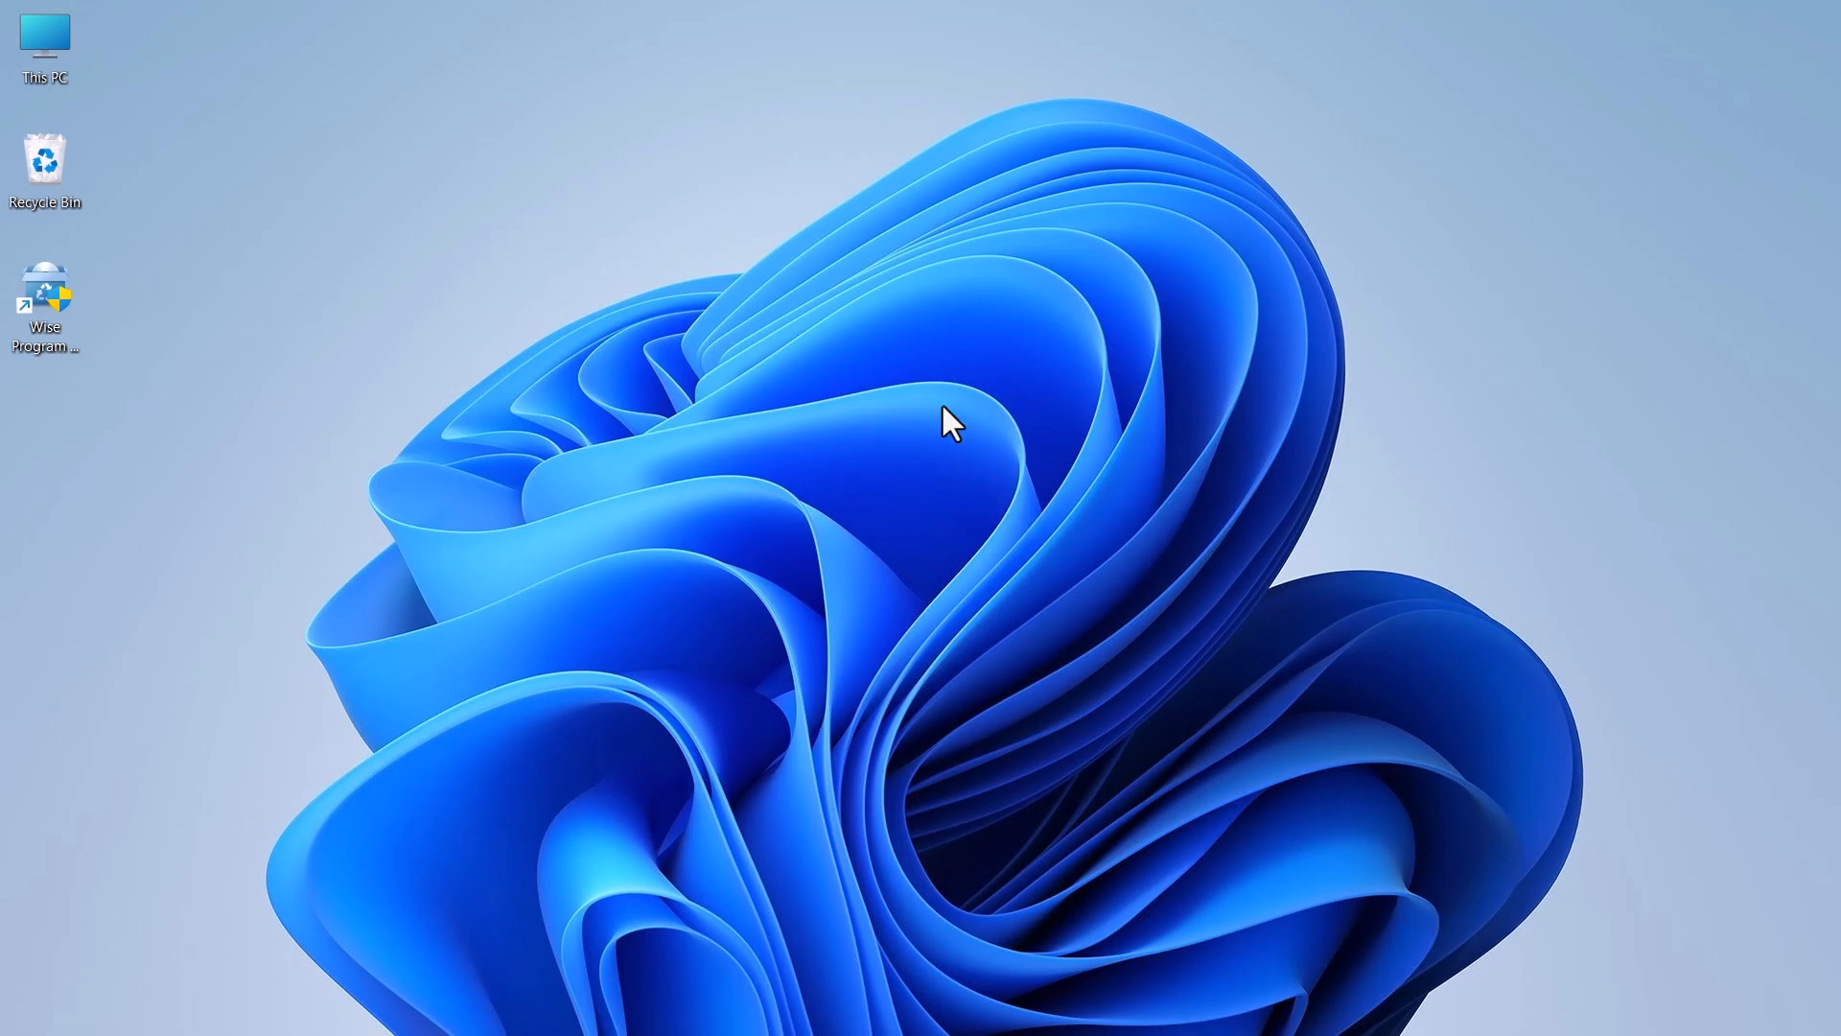
- Search Windows for "registry" and open the Registry Editor
left_click(556, 998)
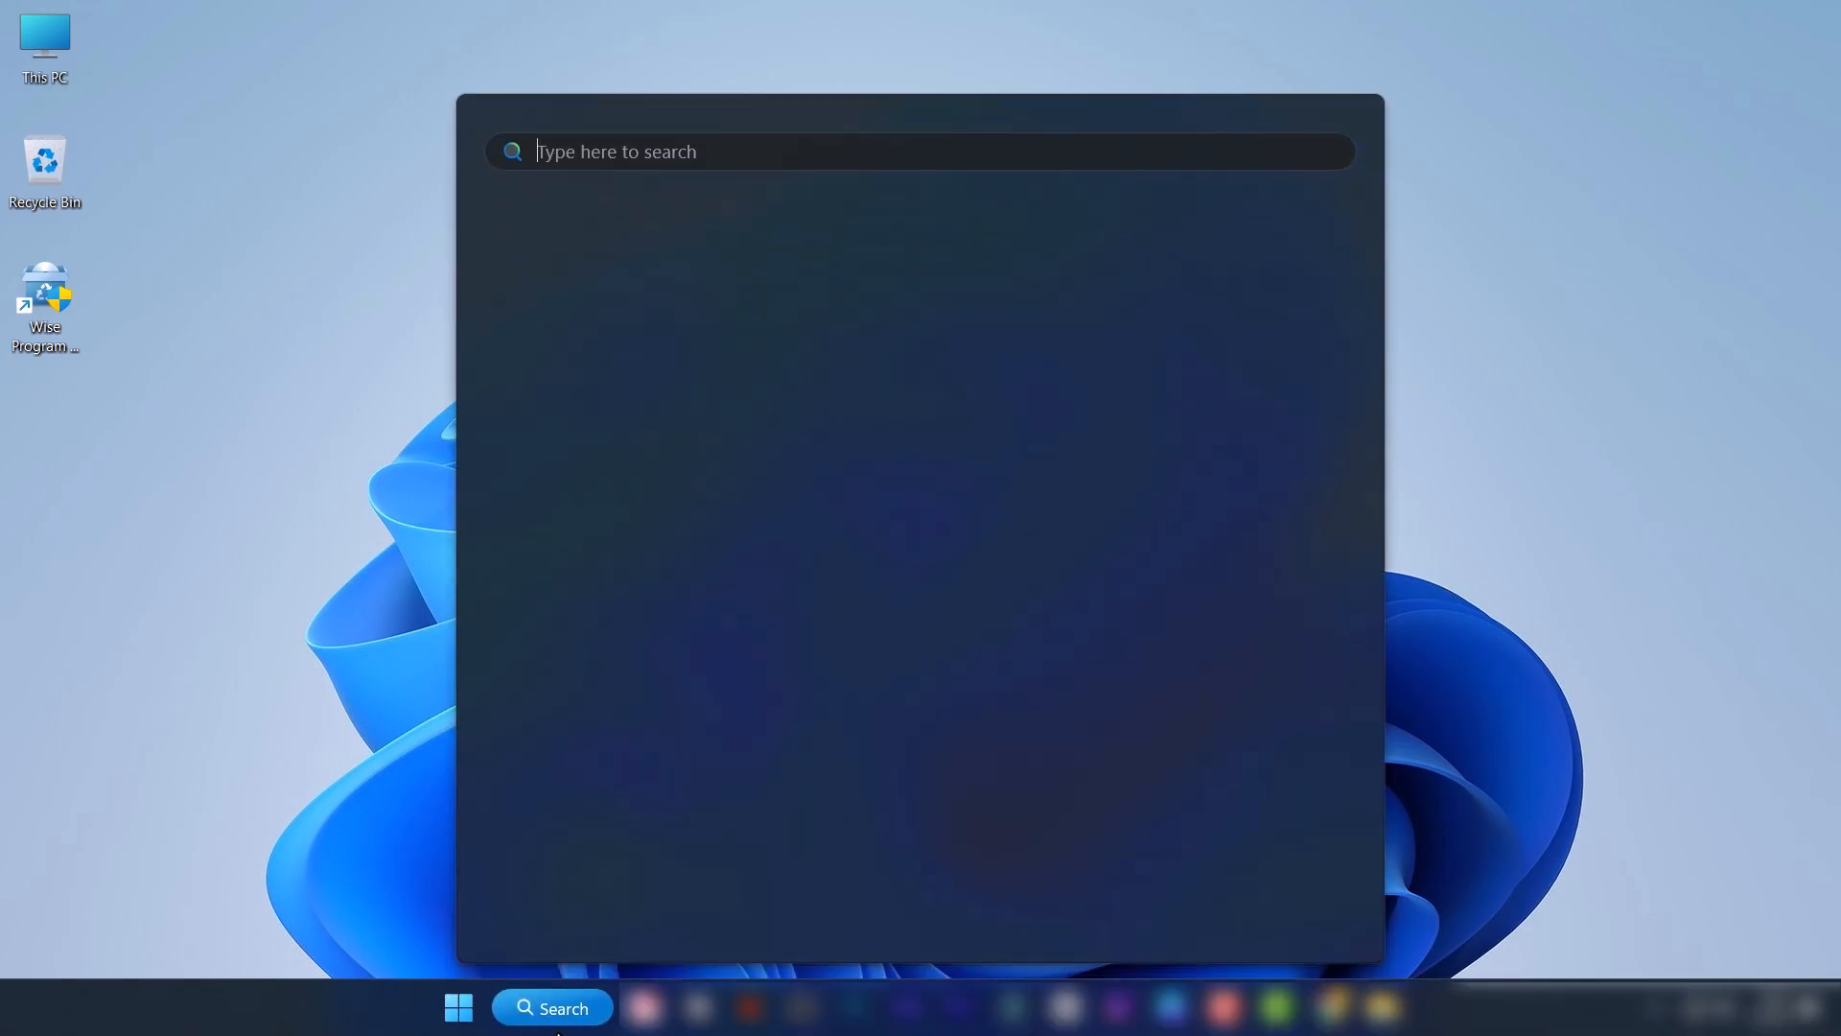
type("reg")
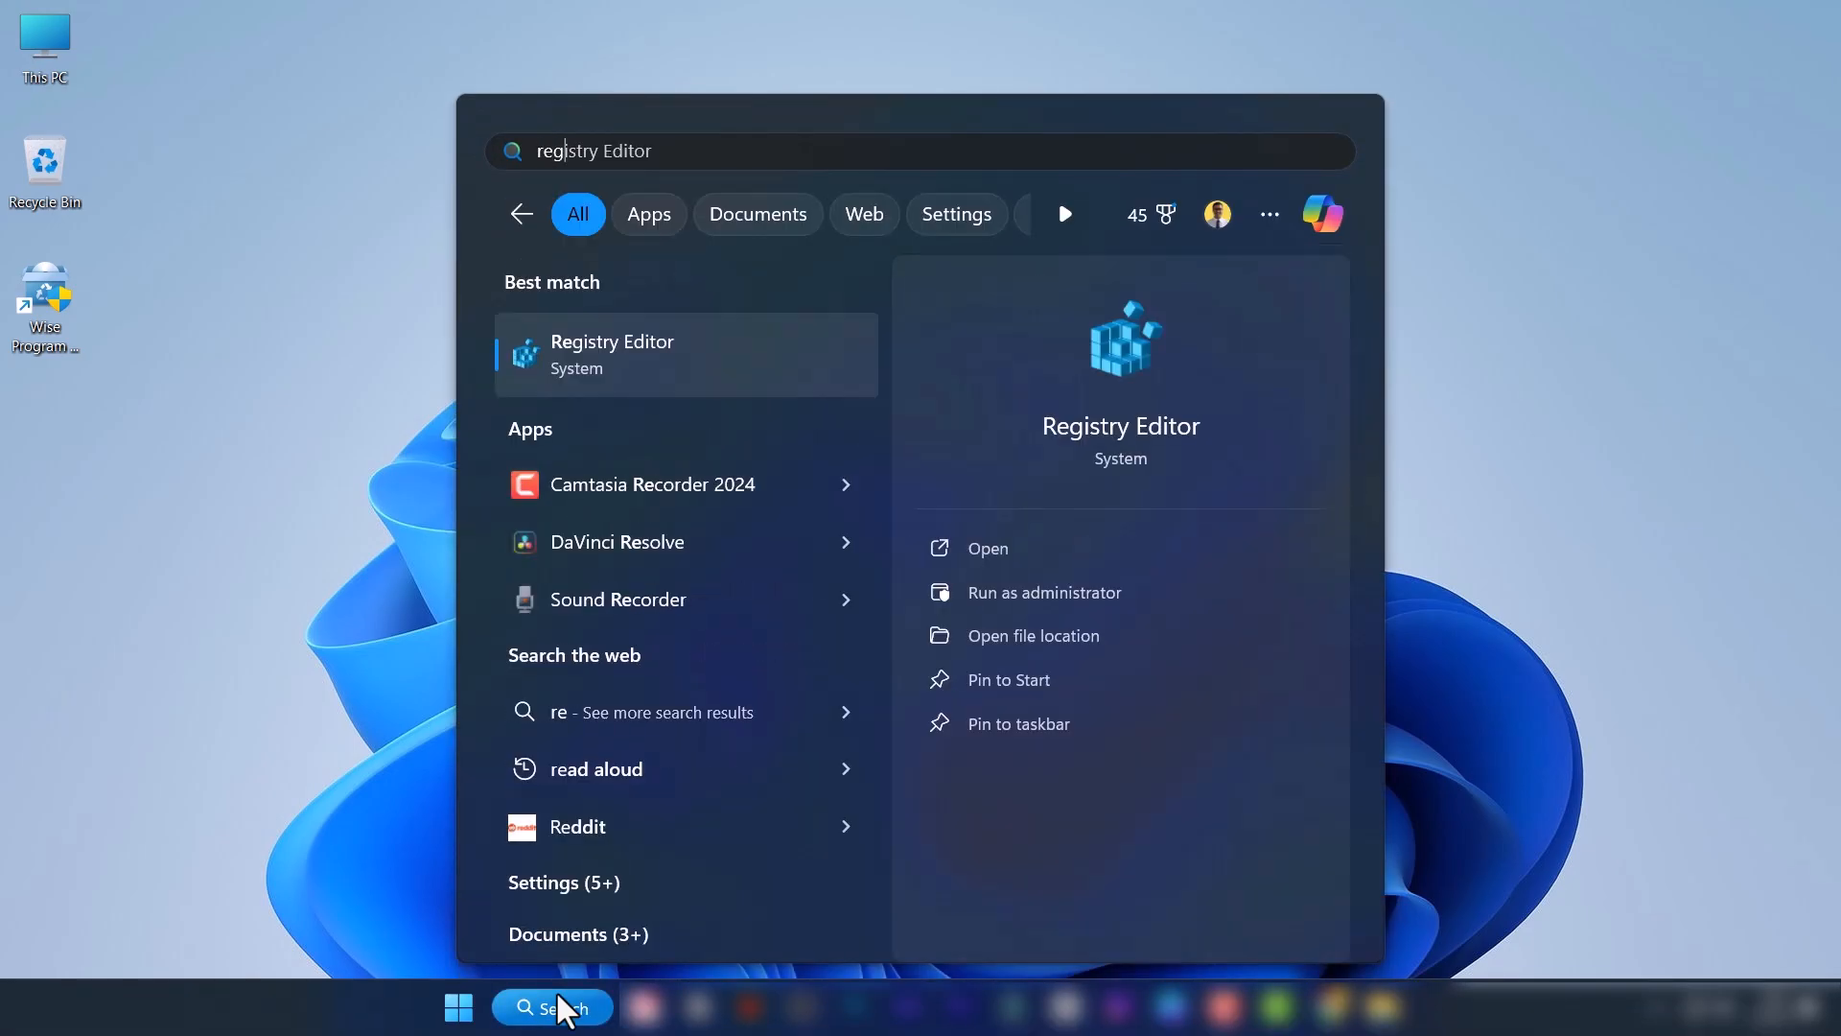
type("istry")
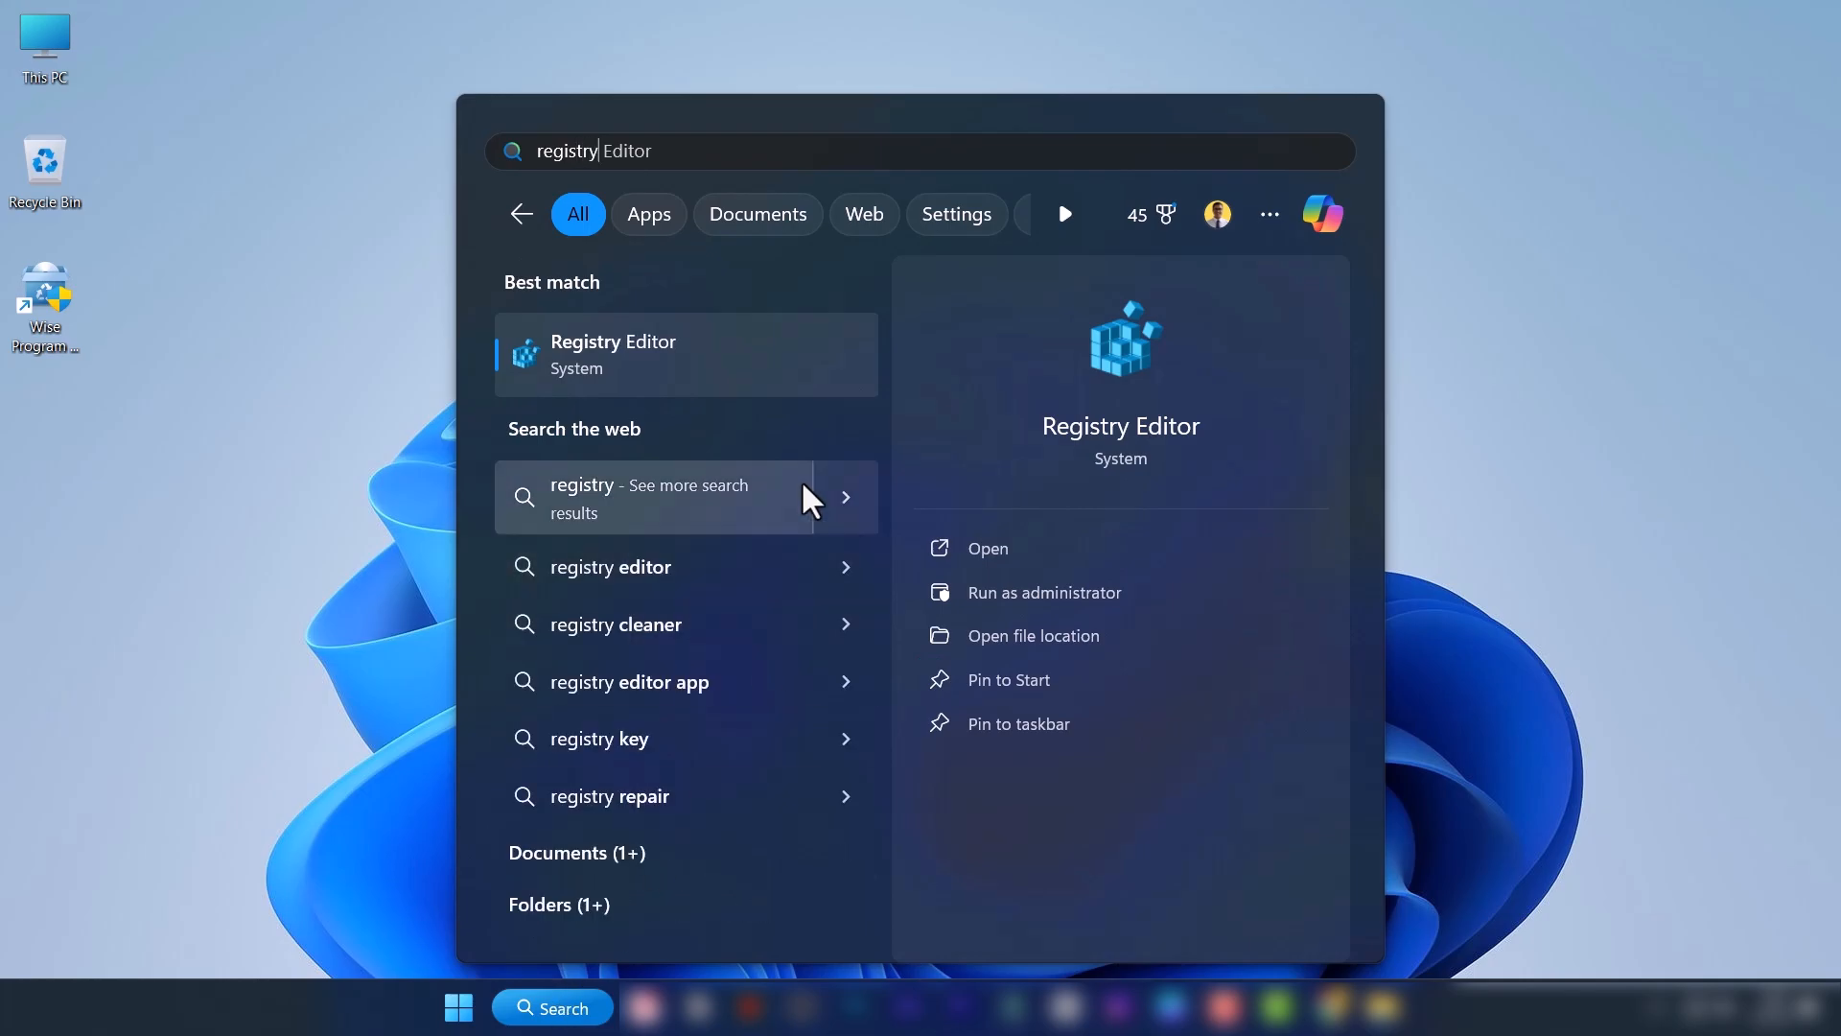
key("Escape")
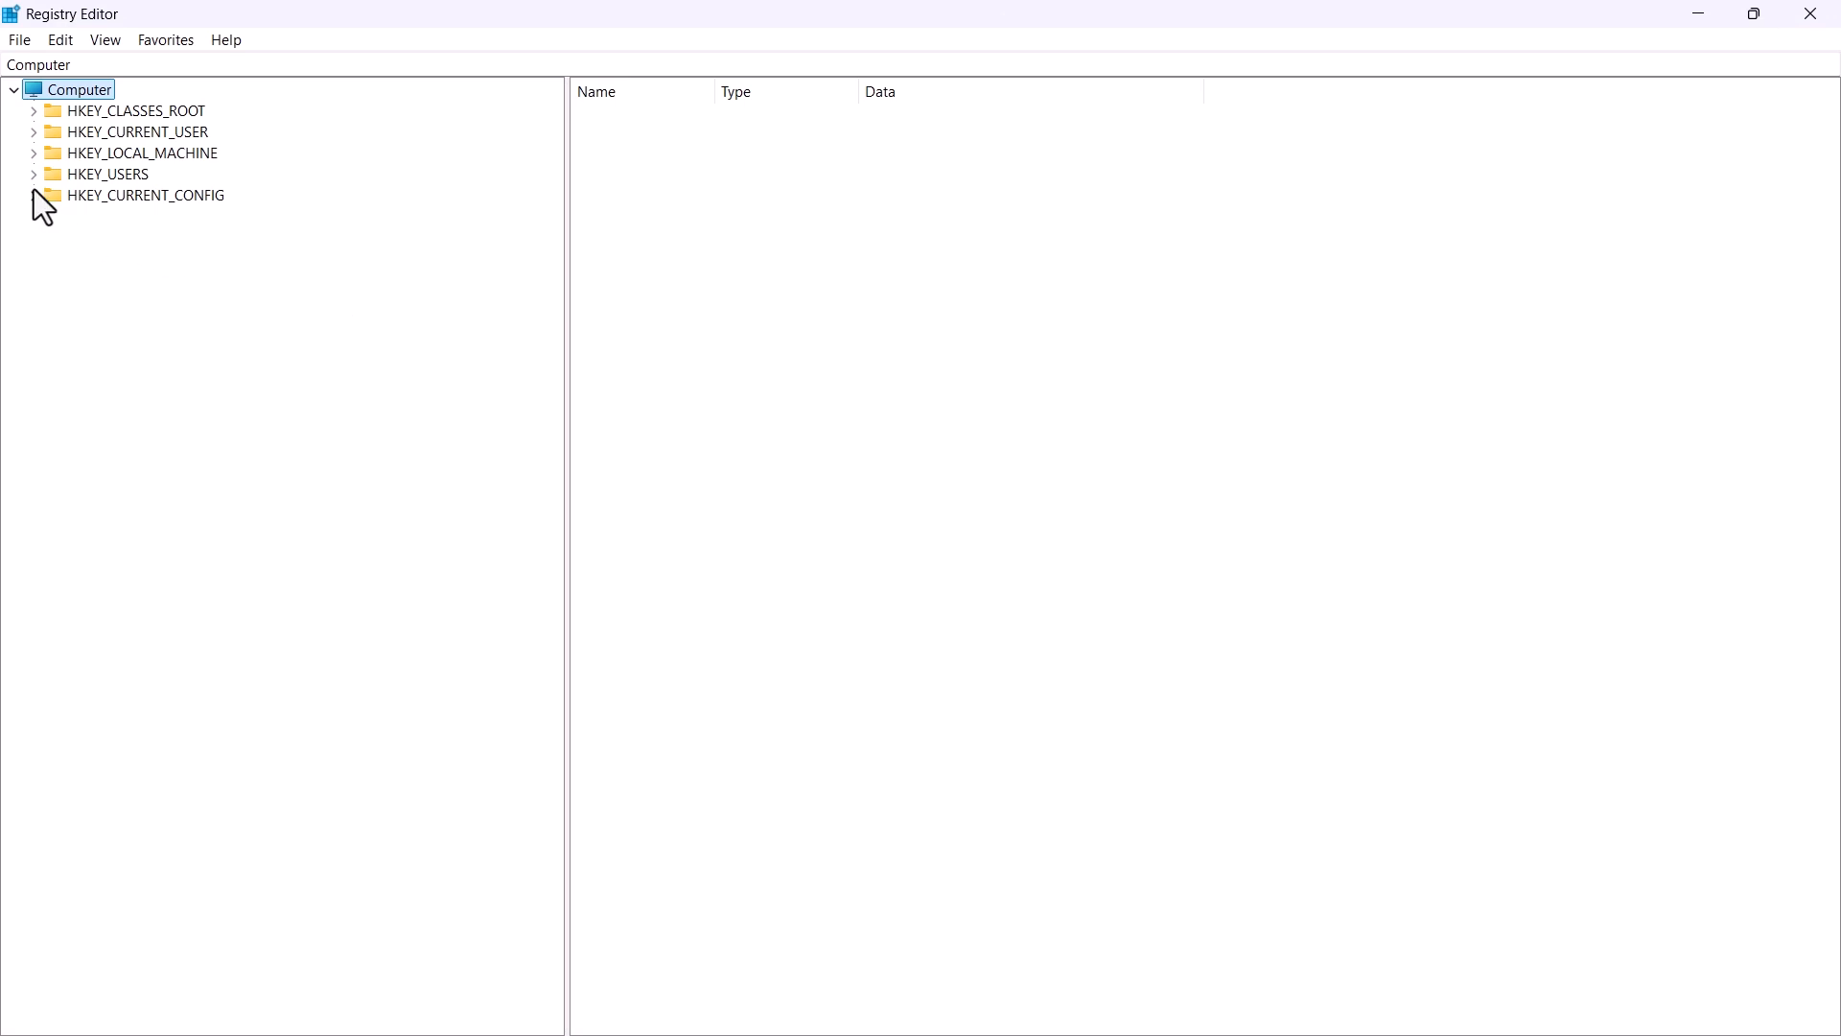
- Browse the registry tree to HKEY_LOCAL_MACHINE\SOFTWARE\Microsoft and expand the Microsoft key
left_click(34, 154)
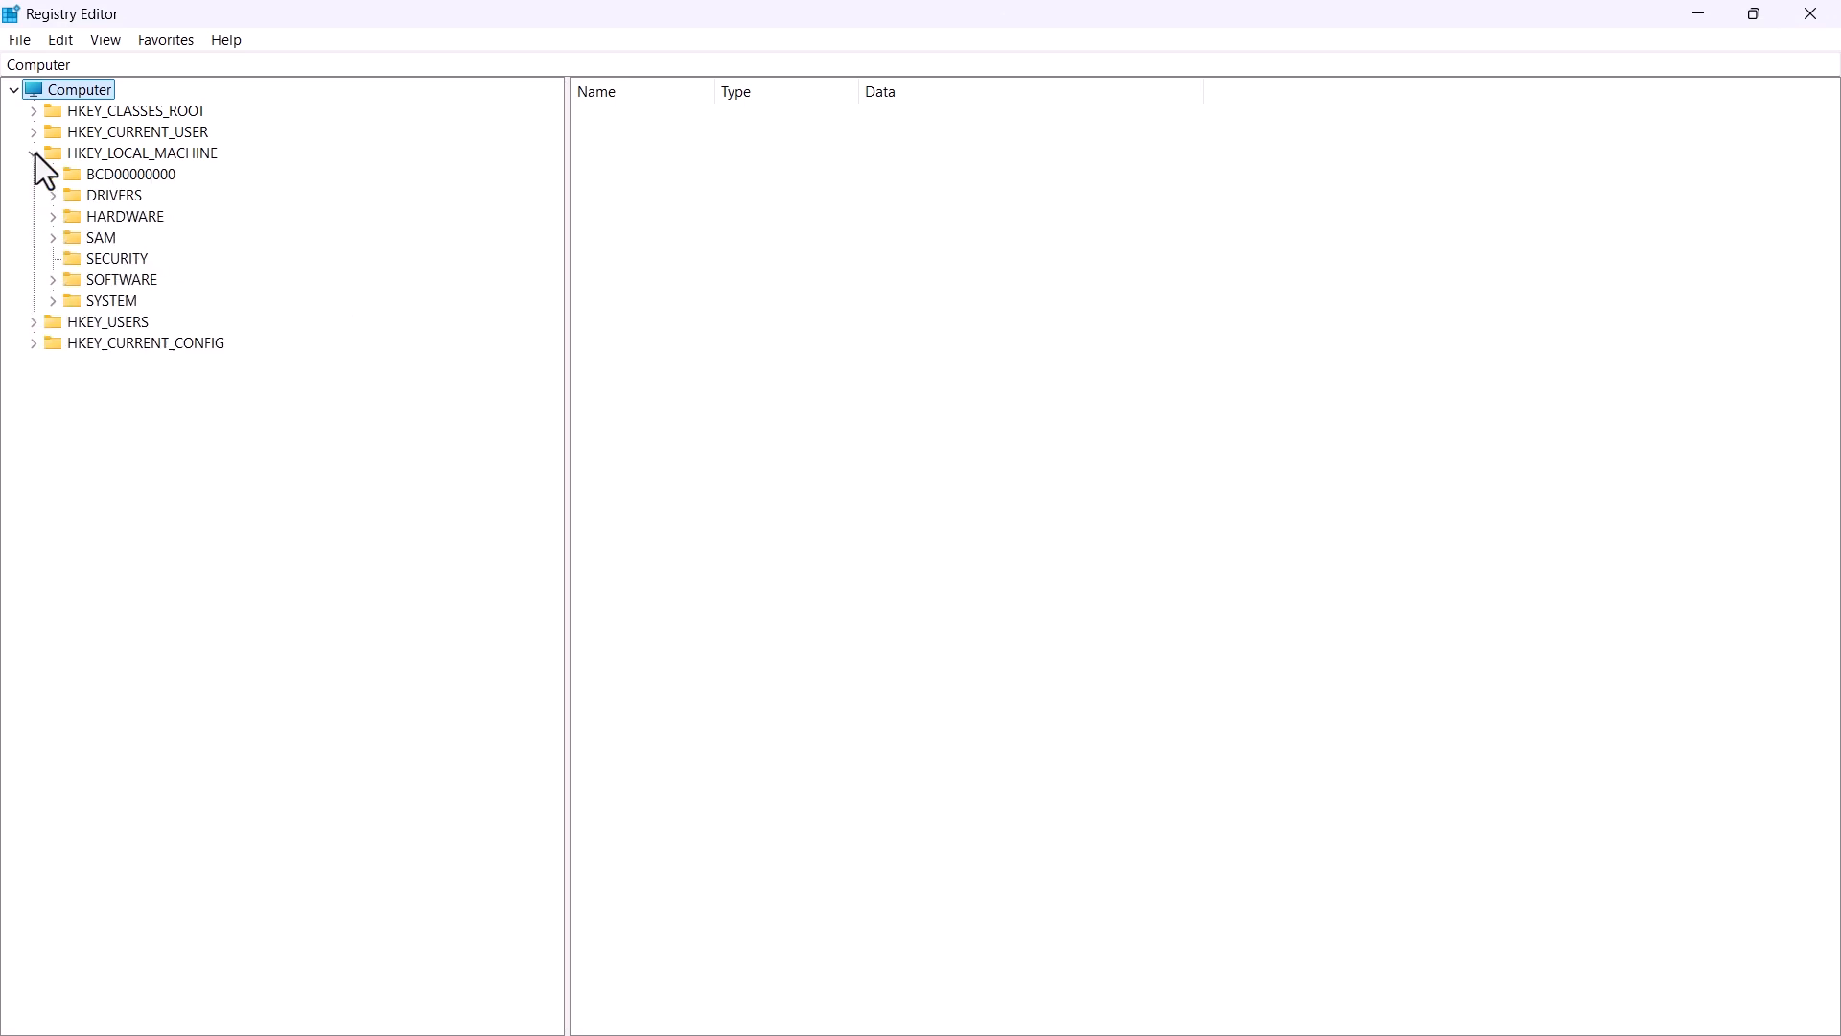
left_click(55, 281)
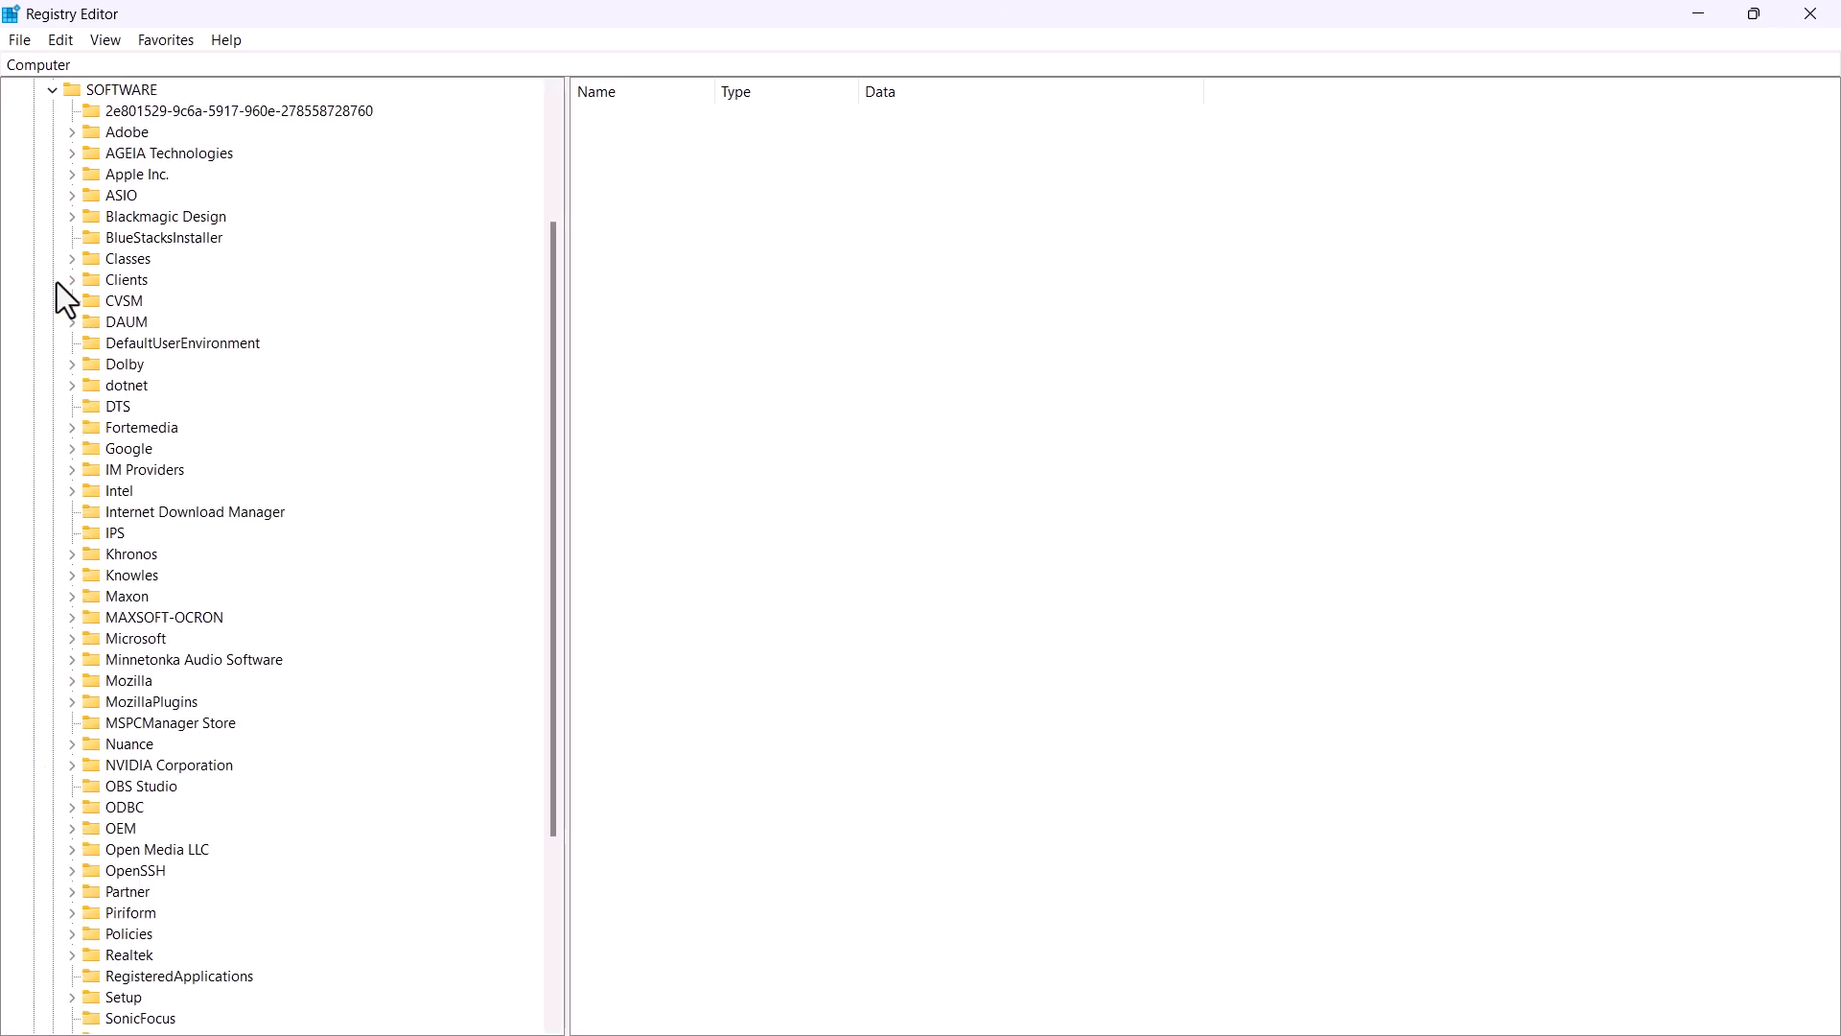
scroll(77, 322, "down", 4)
scroll(119, 403, "up", 3)
left_click(125, 555)
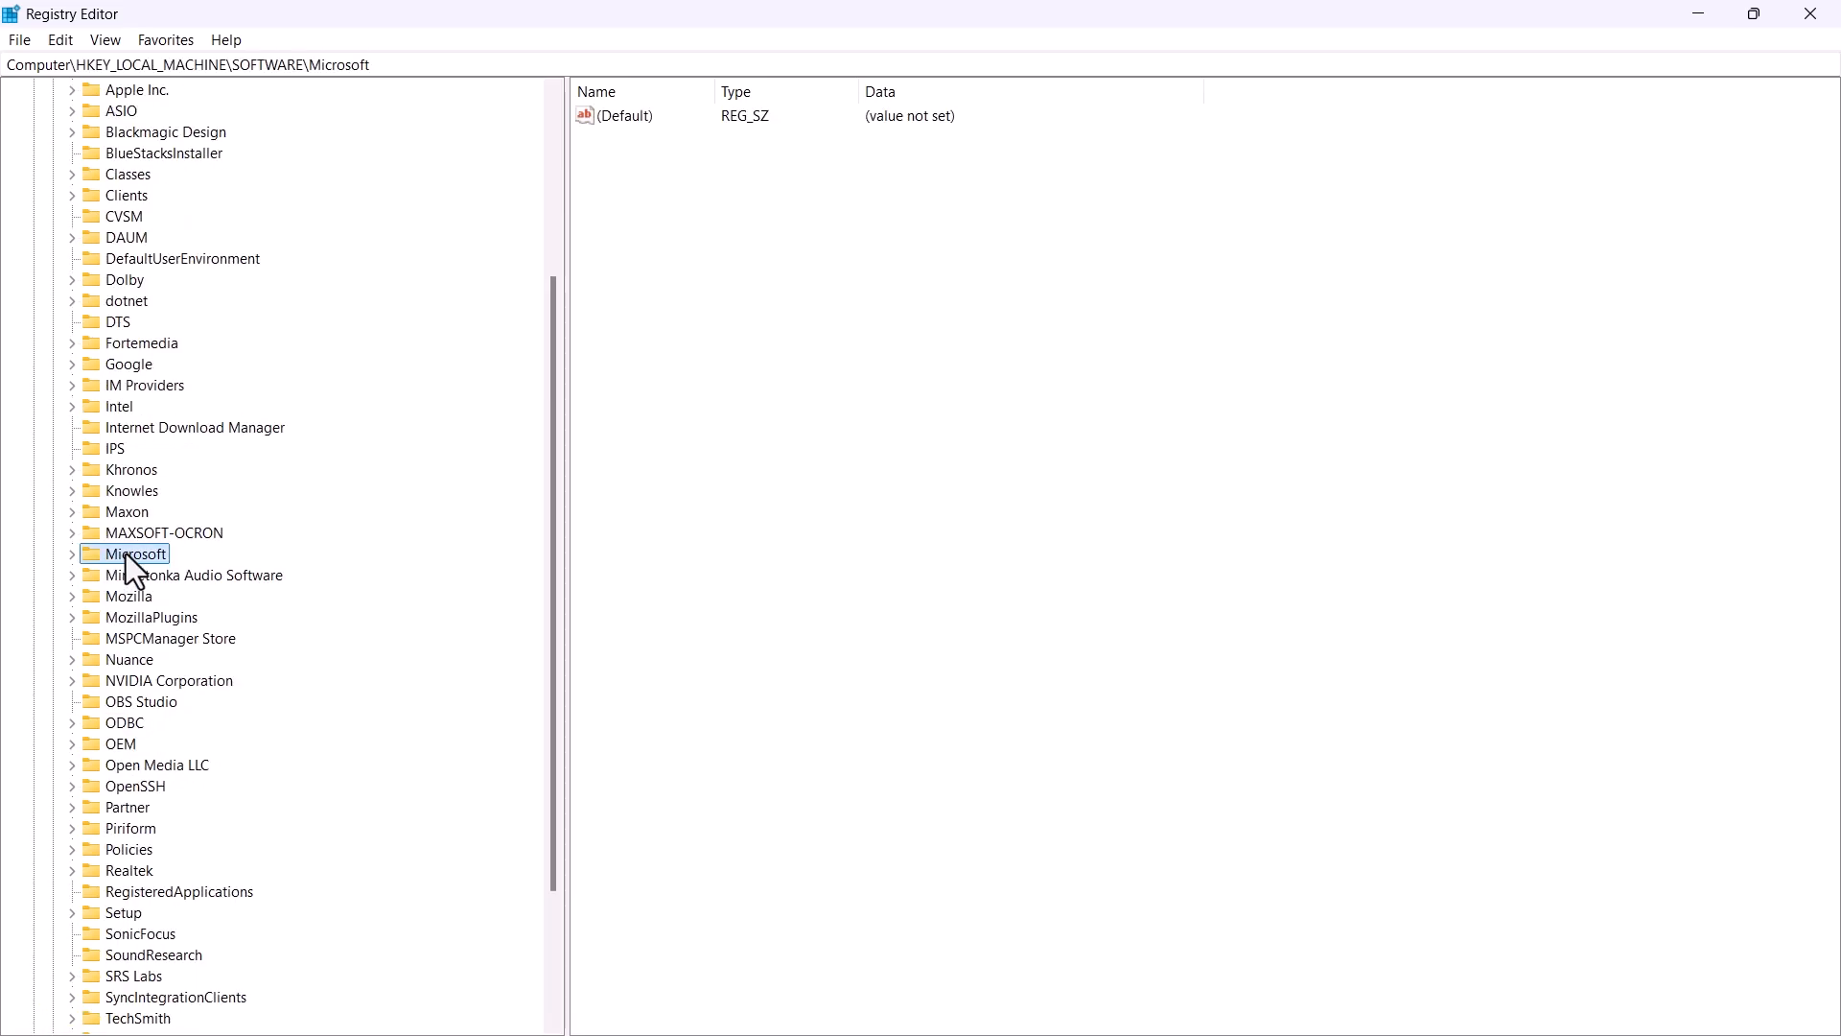
left_click(72, 557)
- Create a new key named EdgeUpdate under the Microsoft key
right_click(137, 90)
mouse_move(202, 135)
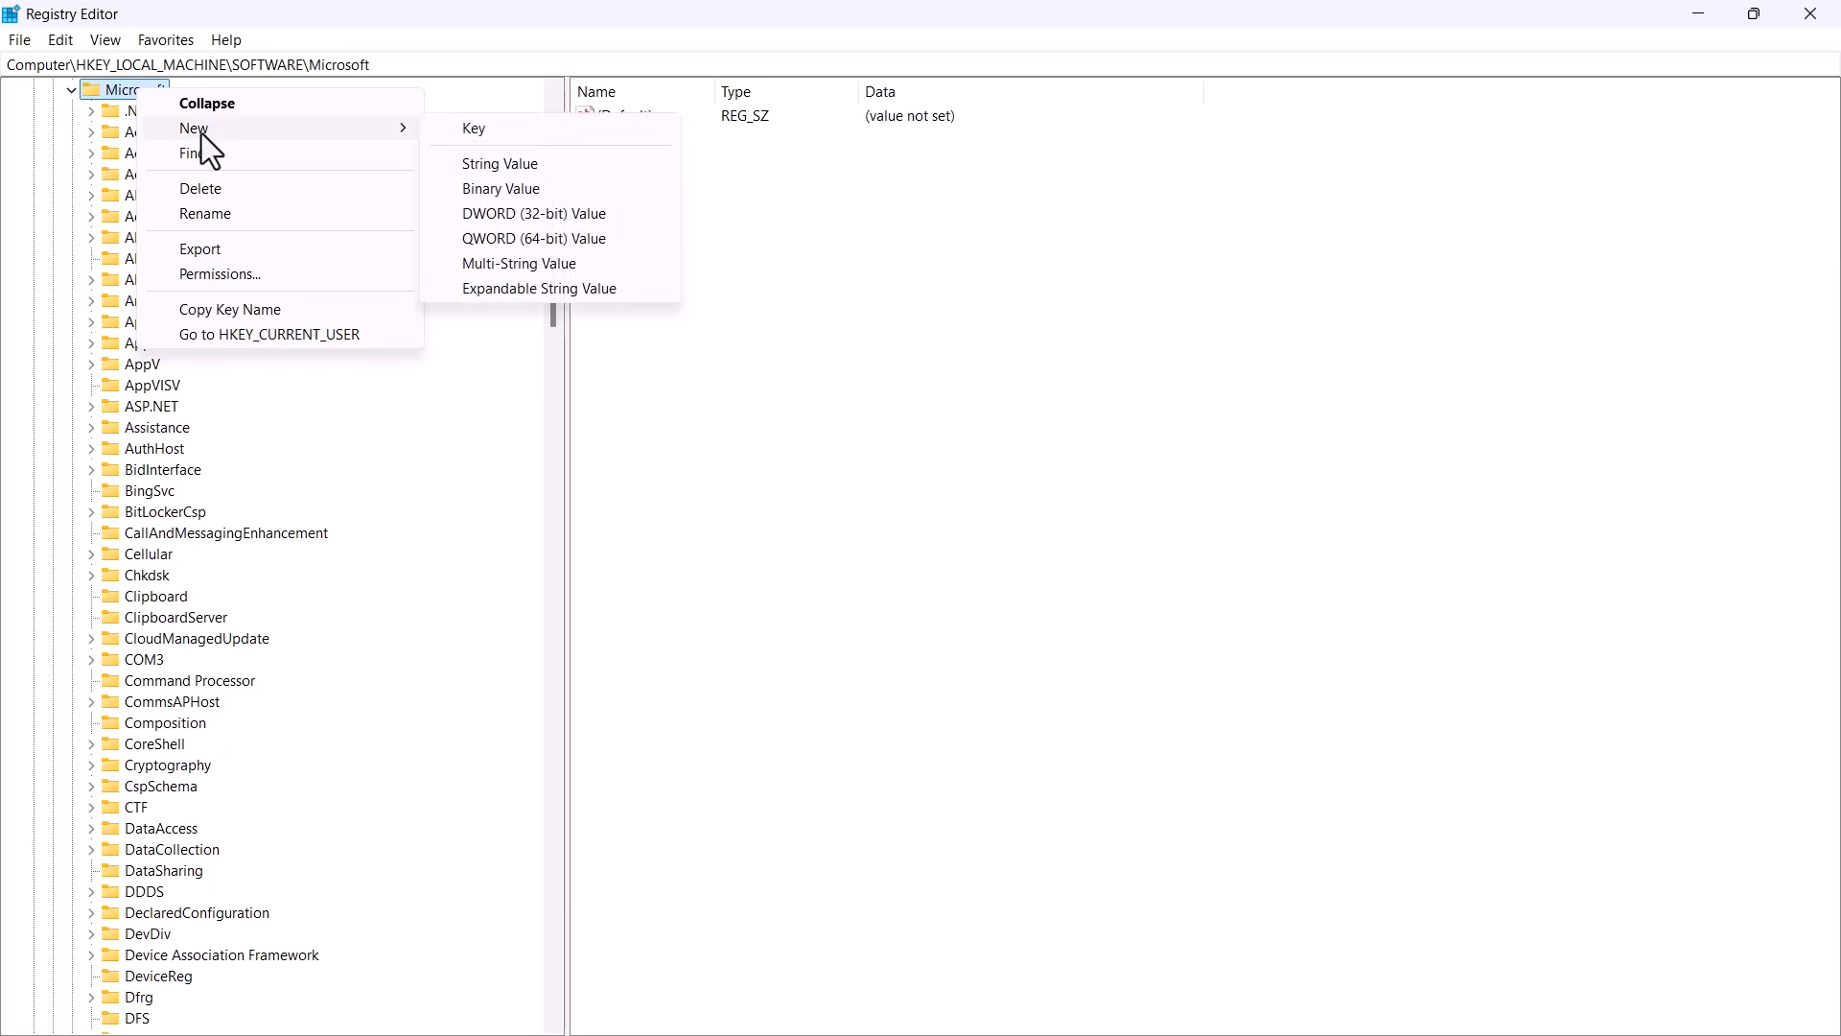
left_click(470, 128)
type("EdgeUpdate")
key("Return")
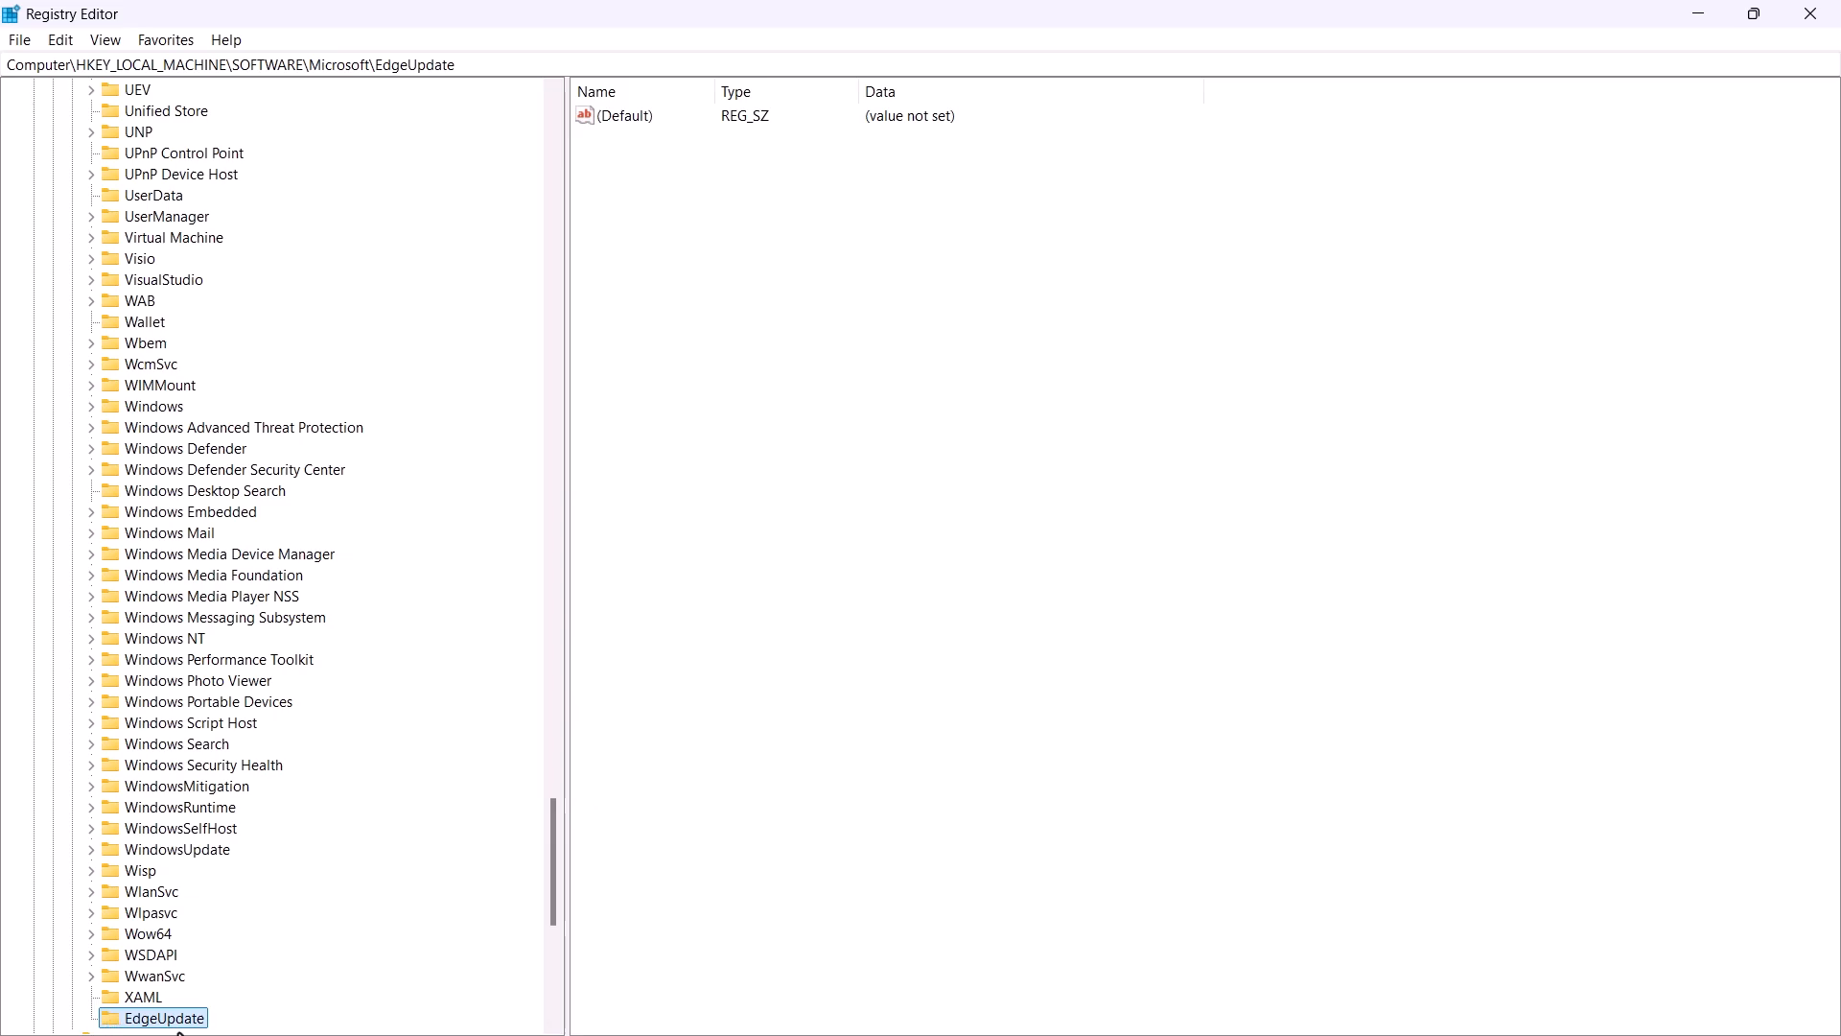
- Add a DWORD (32-bit) value named DoNotUpdateToEdgeWithChromium to the EdgeUpdate key
right_click(749, 227)
mouse_move(798, 242)
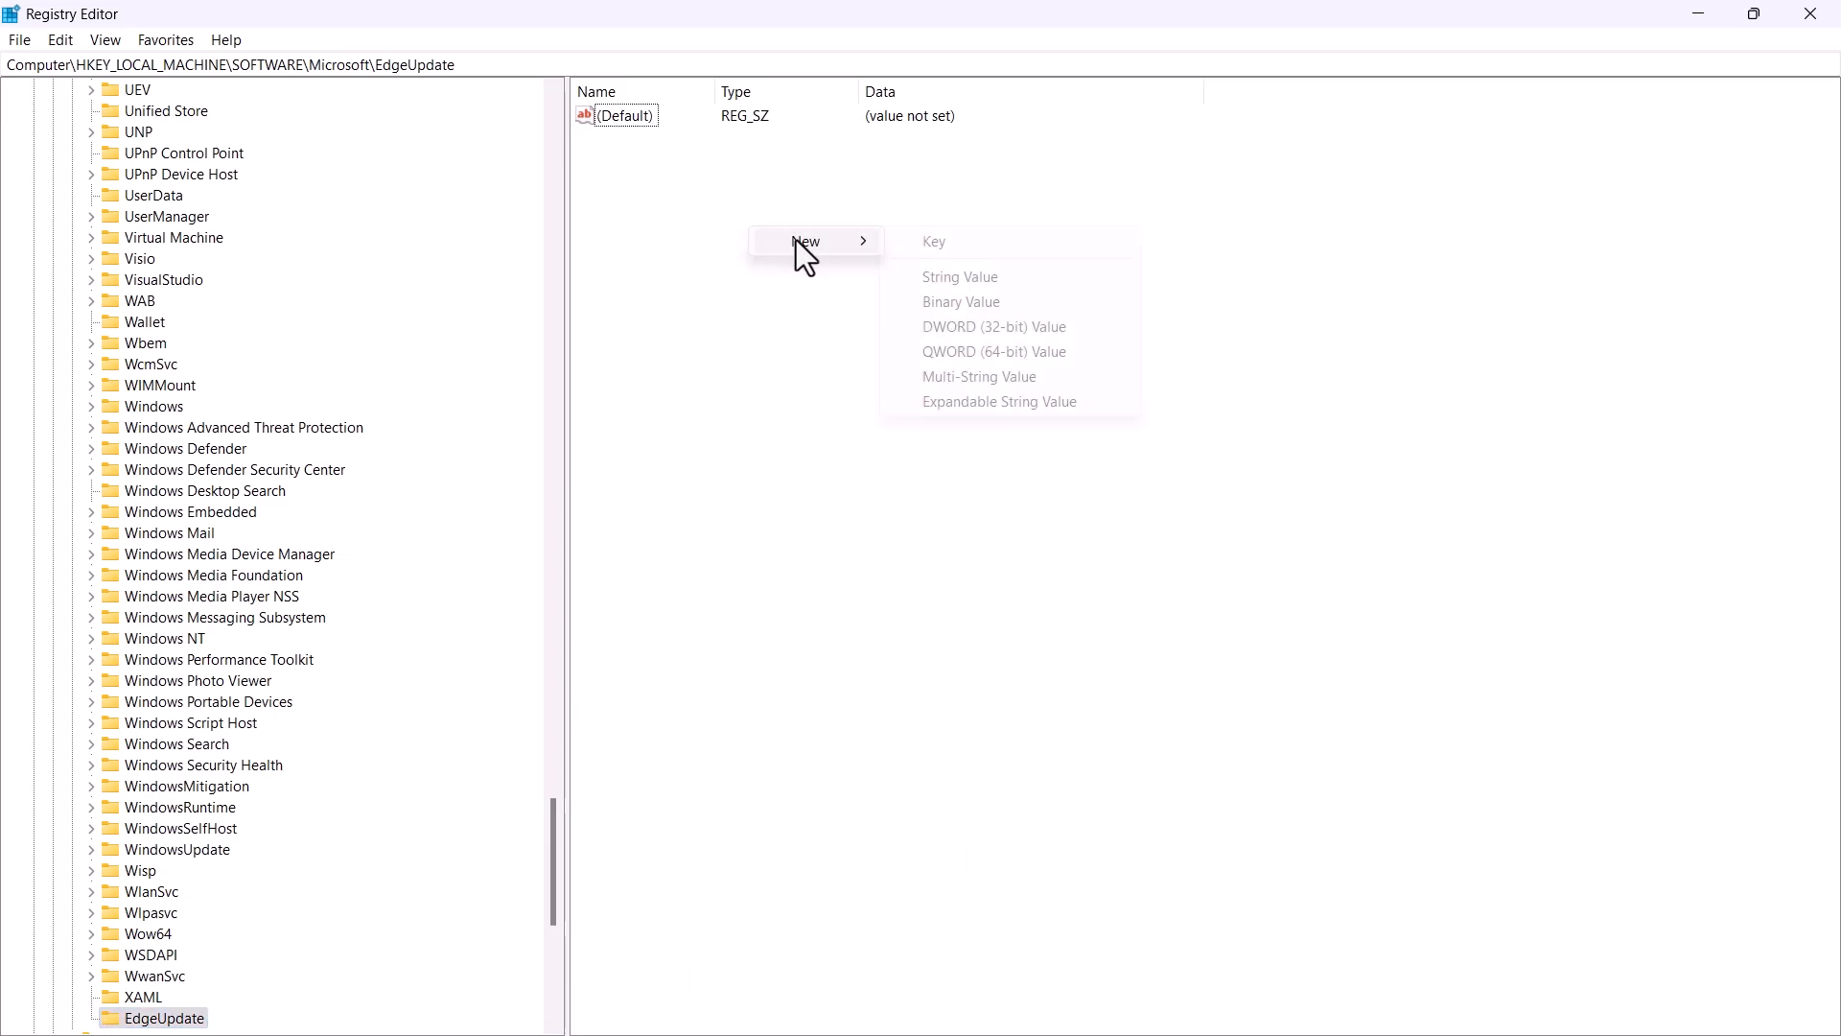
left_click(948, 332)
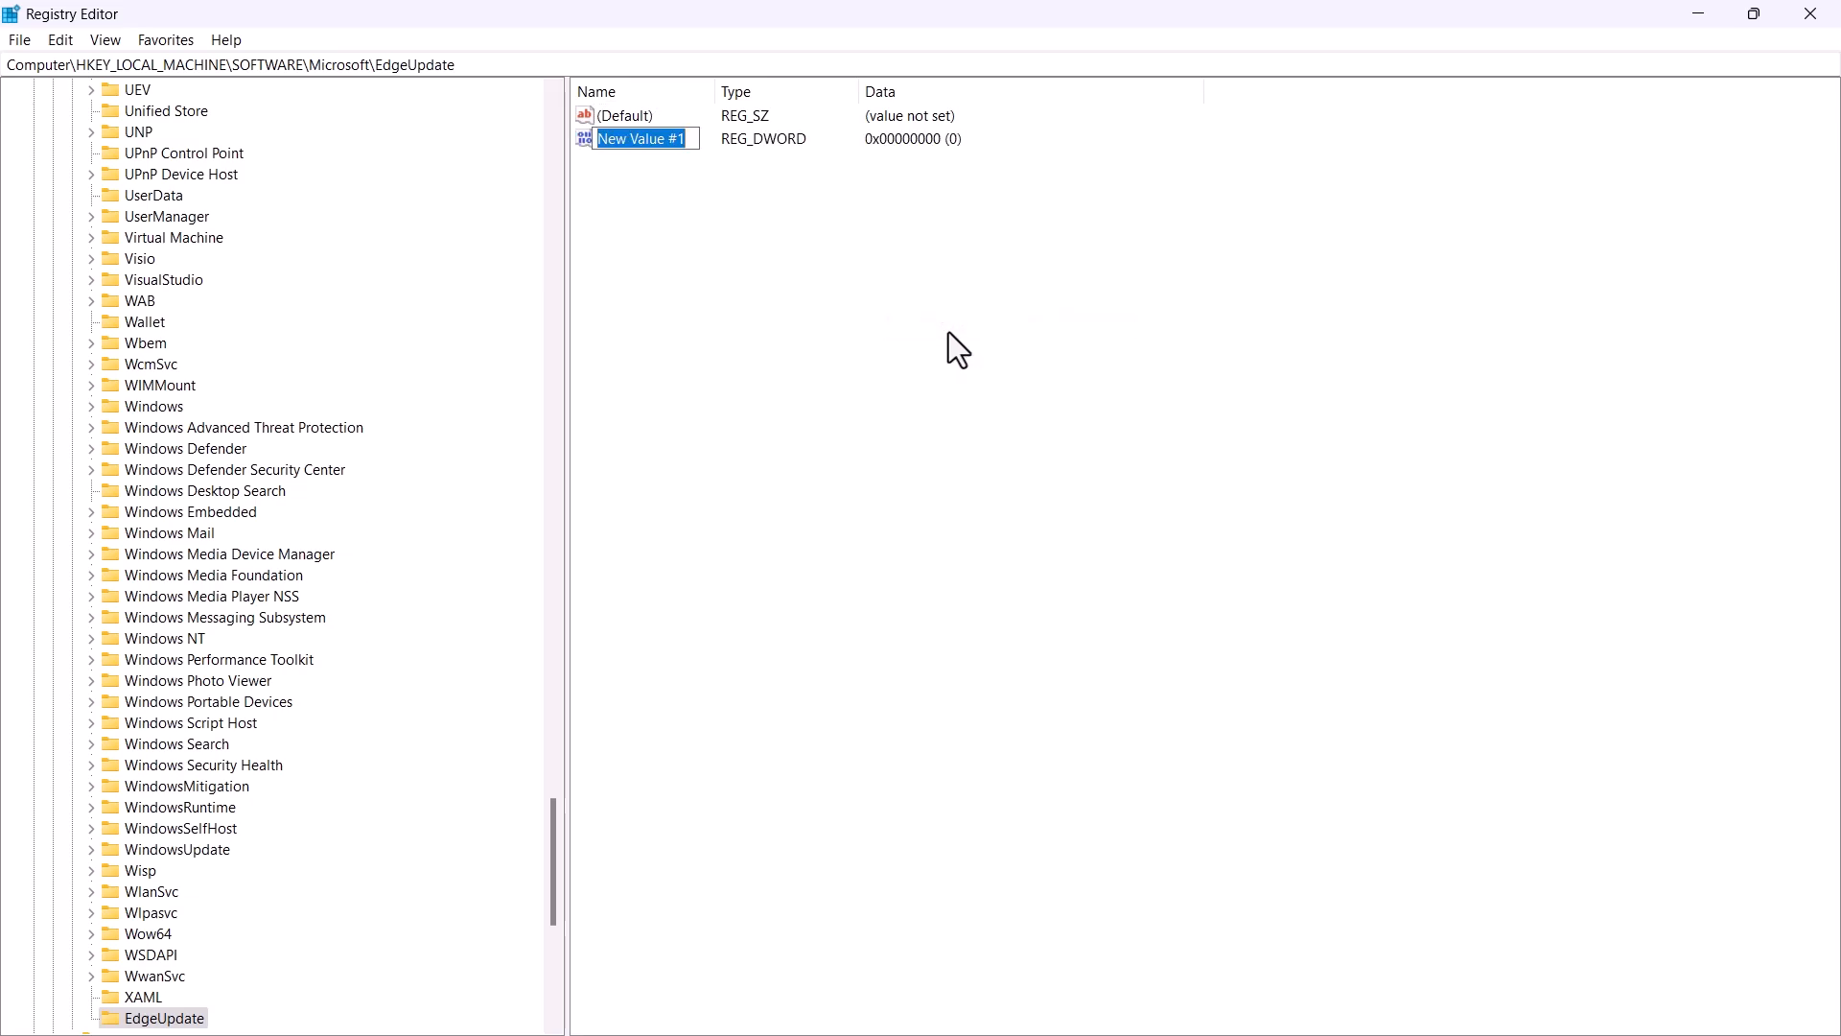
type("DoNotUpdateToE")
key("BackSpace")
type("EdgeWithChromium")
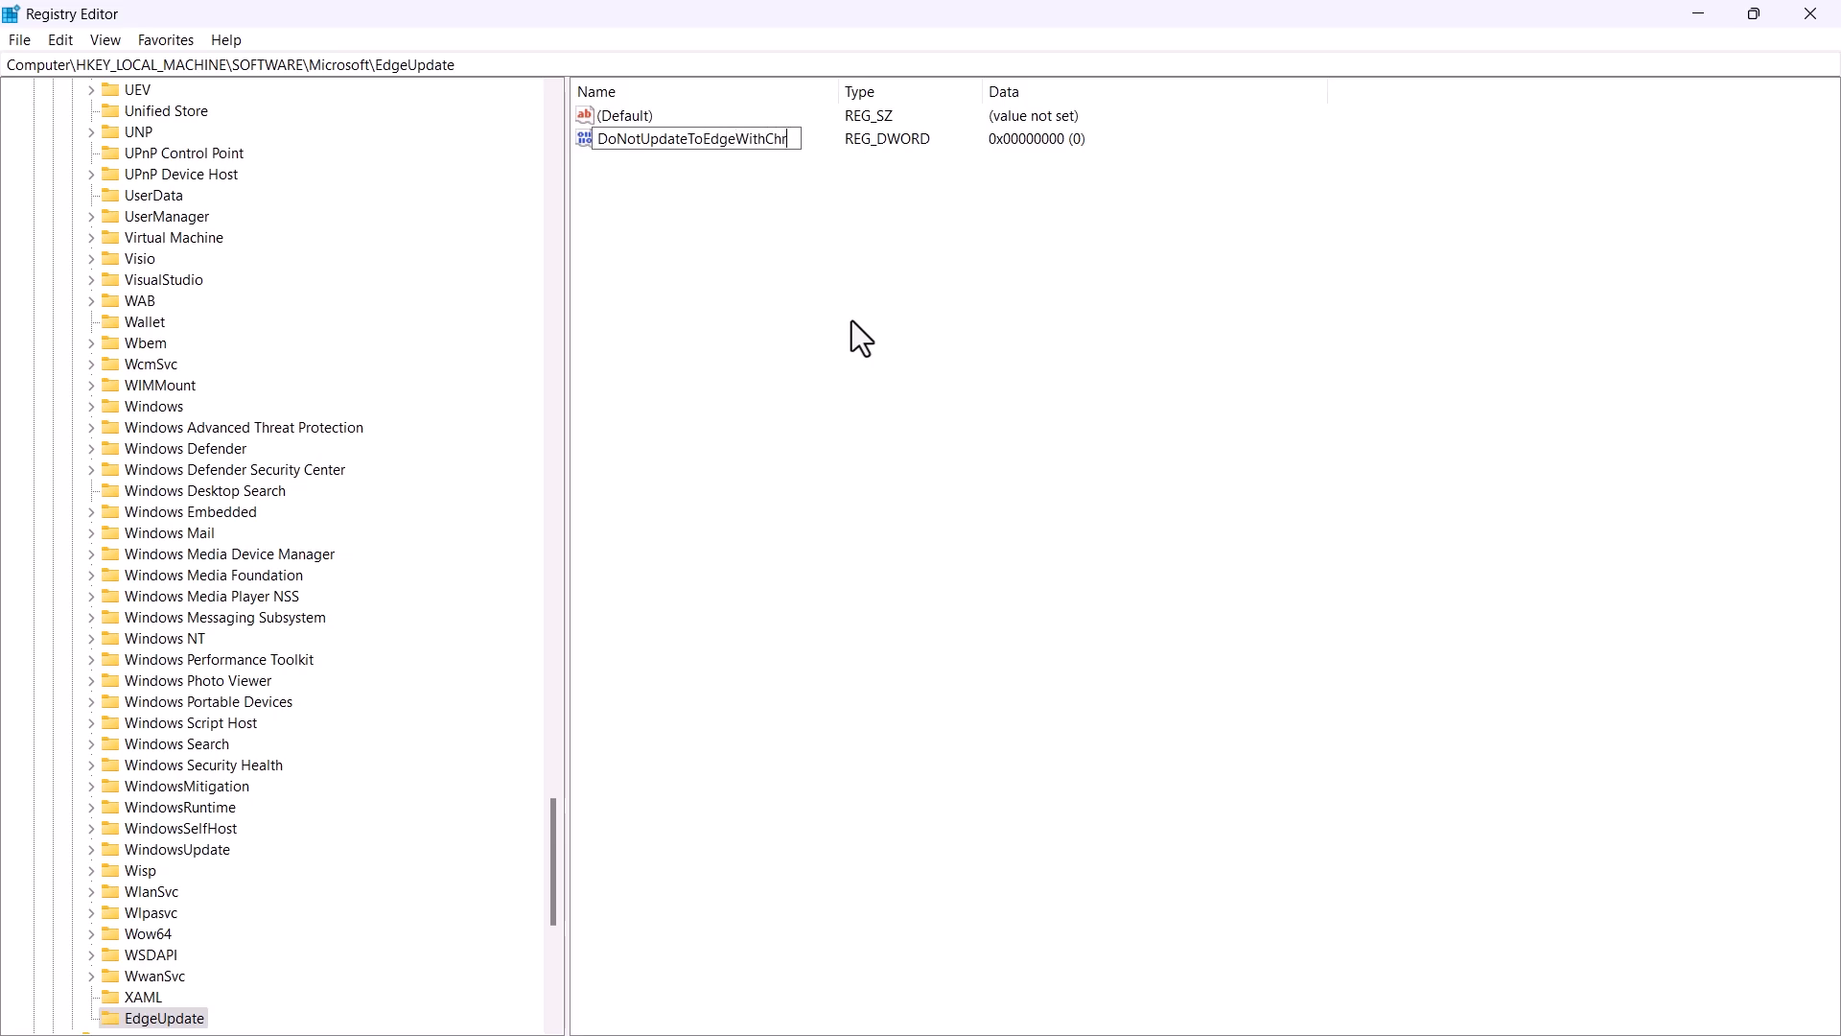
key("Return")
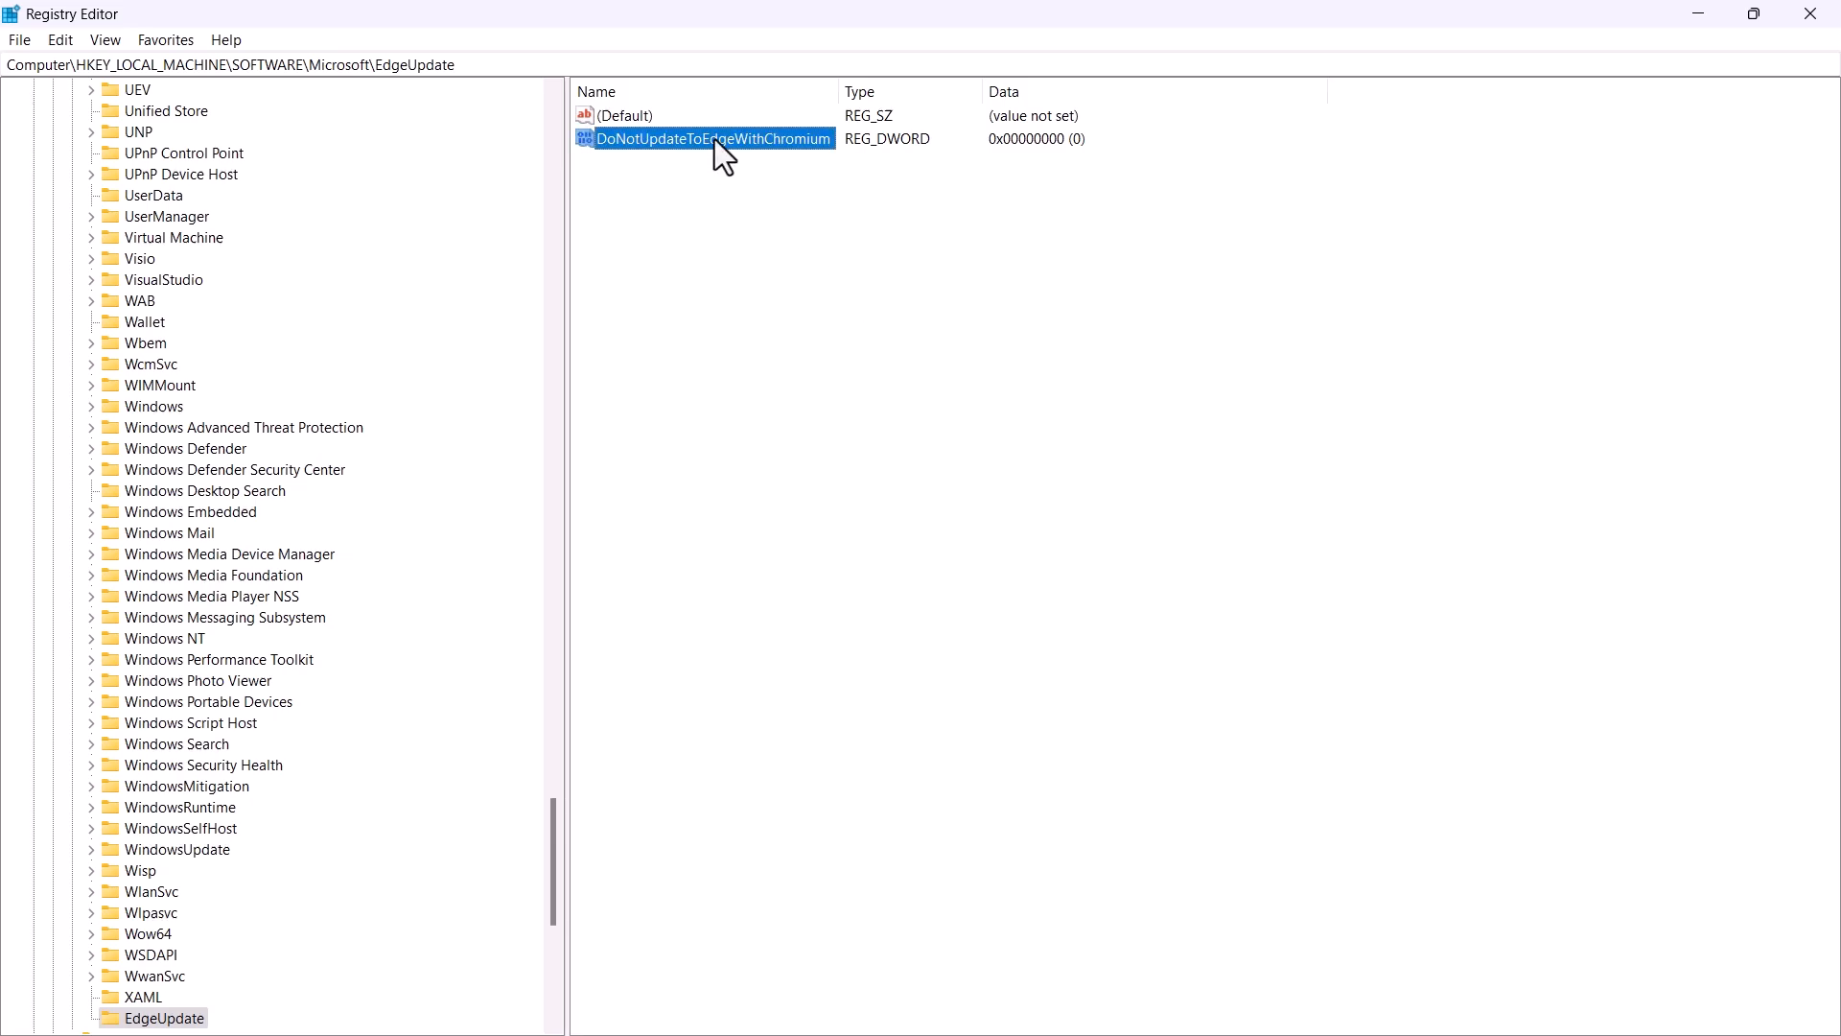
- Set the value data of DoNotUpdateToEdgeWithChromium to 1
right_click(715, 140)
left_click(759, 150)
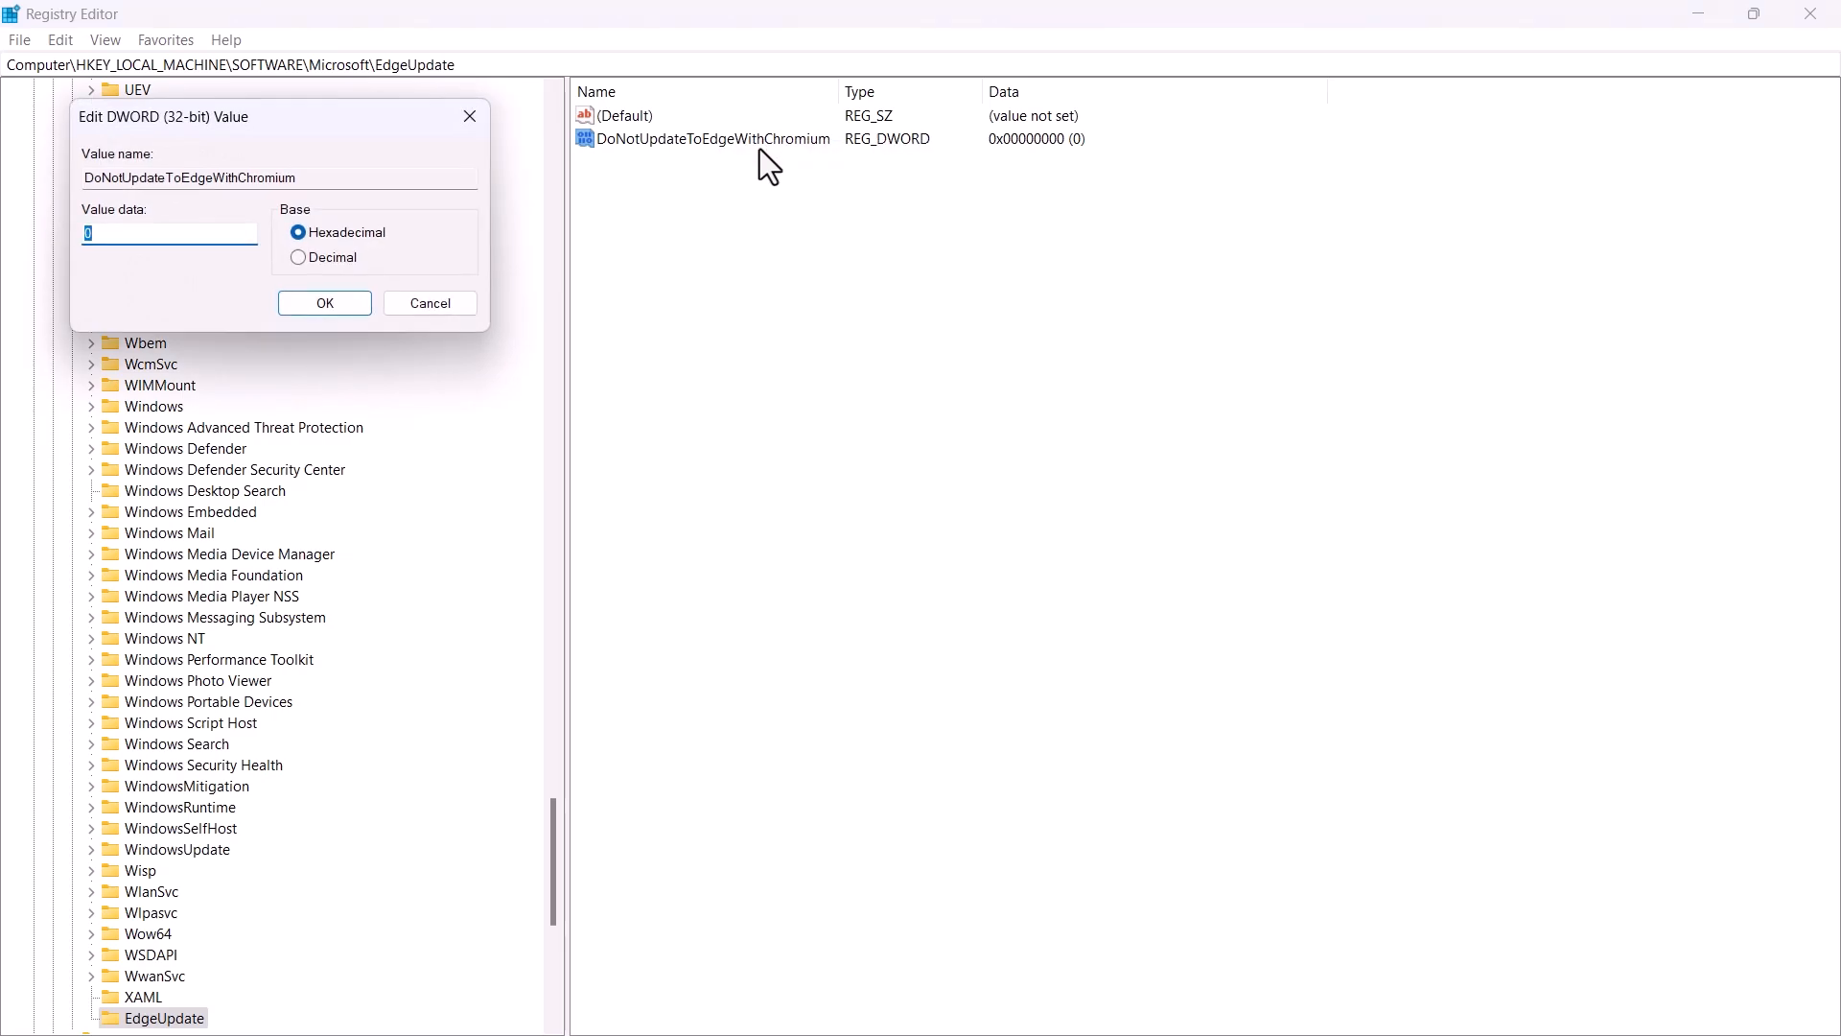
type("1")
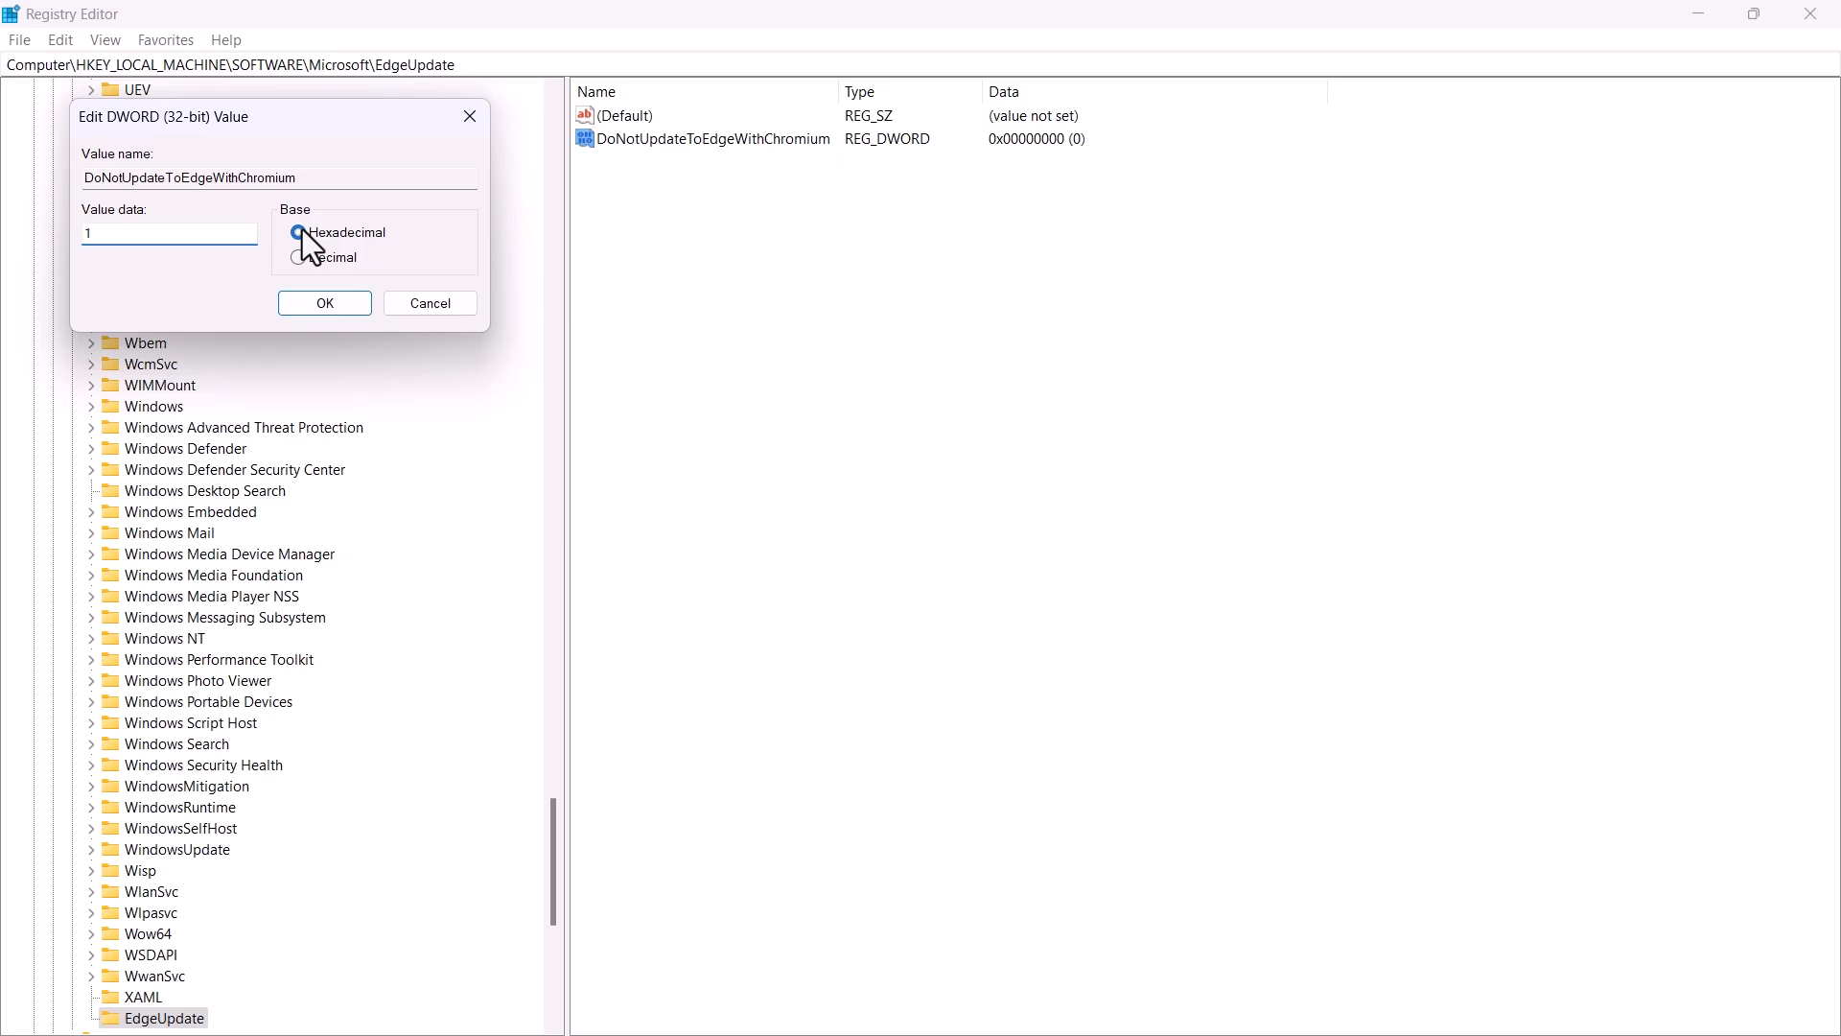
left_click(325, 304)
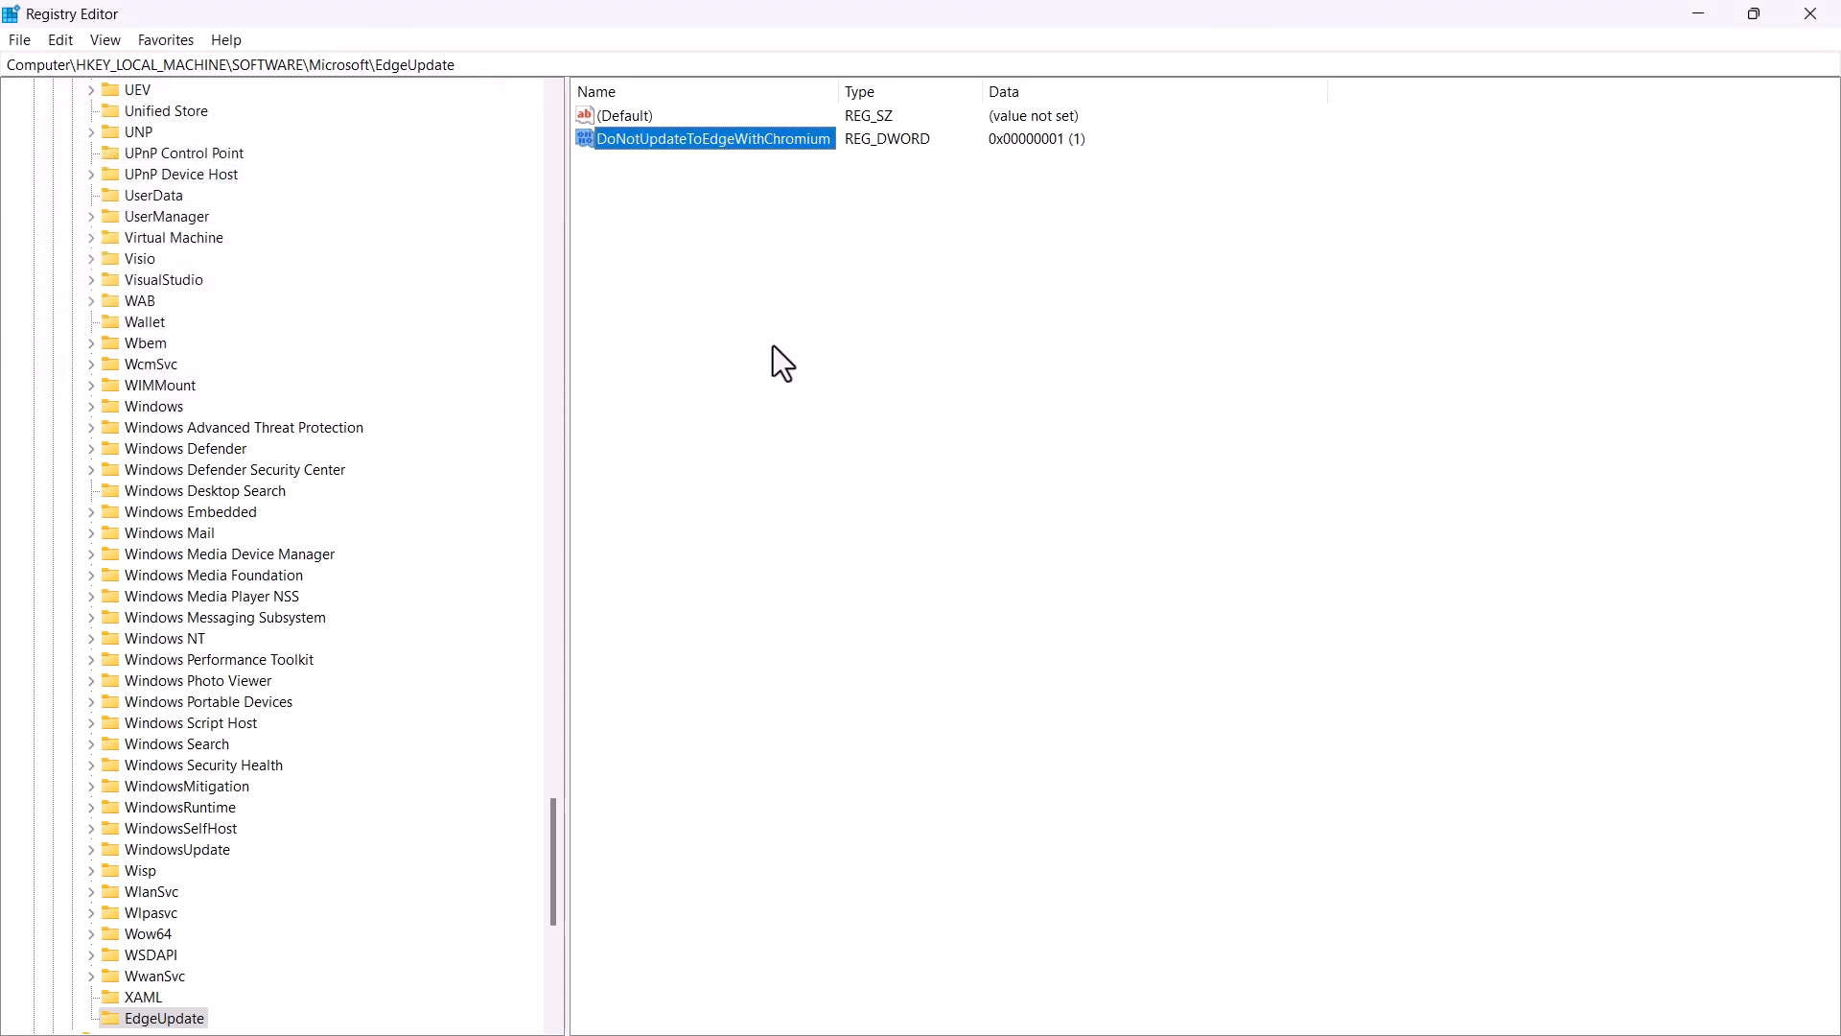
- Close the Registry Editor and restart the computer
left_click(1809, 14)
left_click(459, 1007)
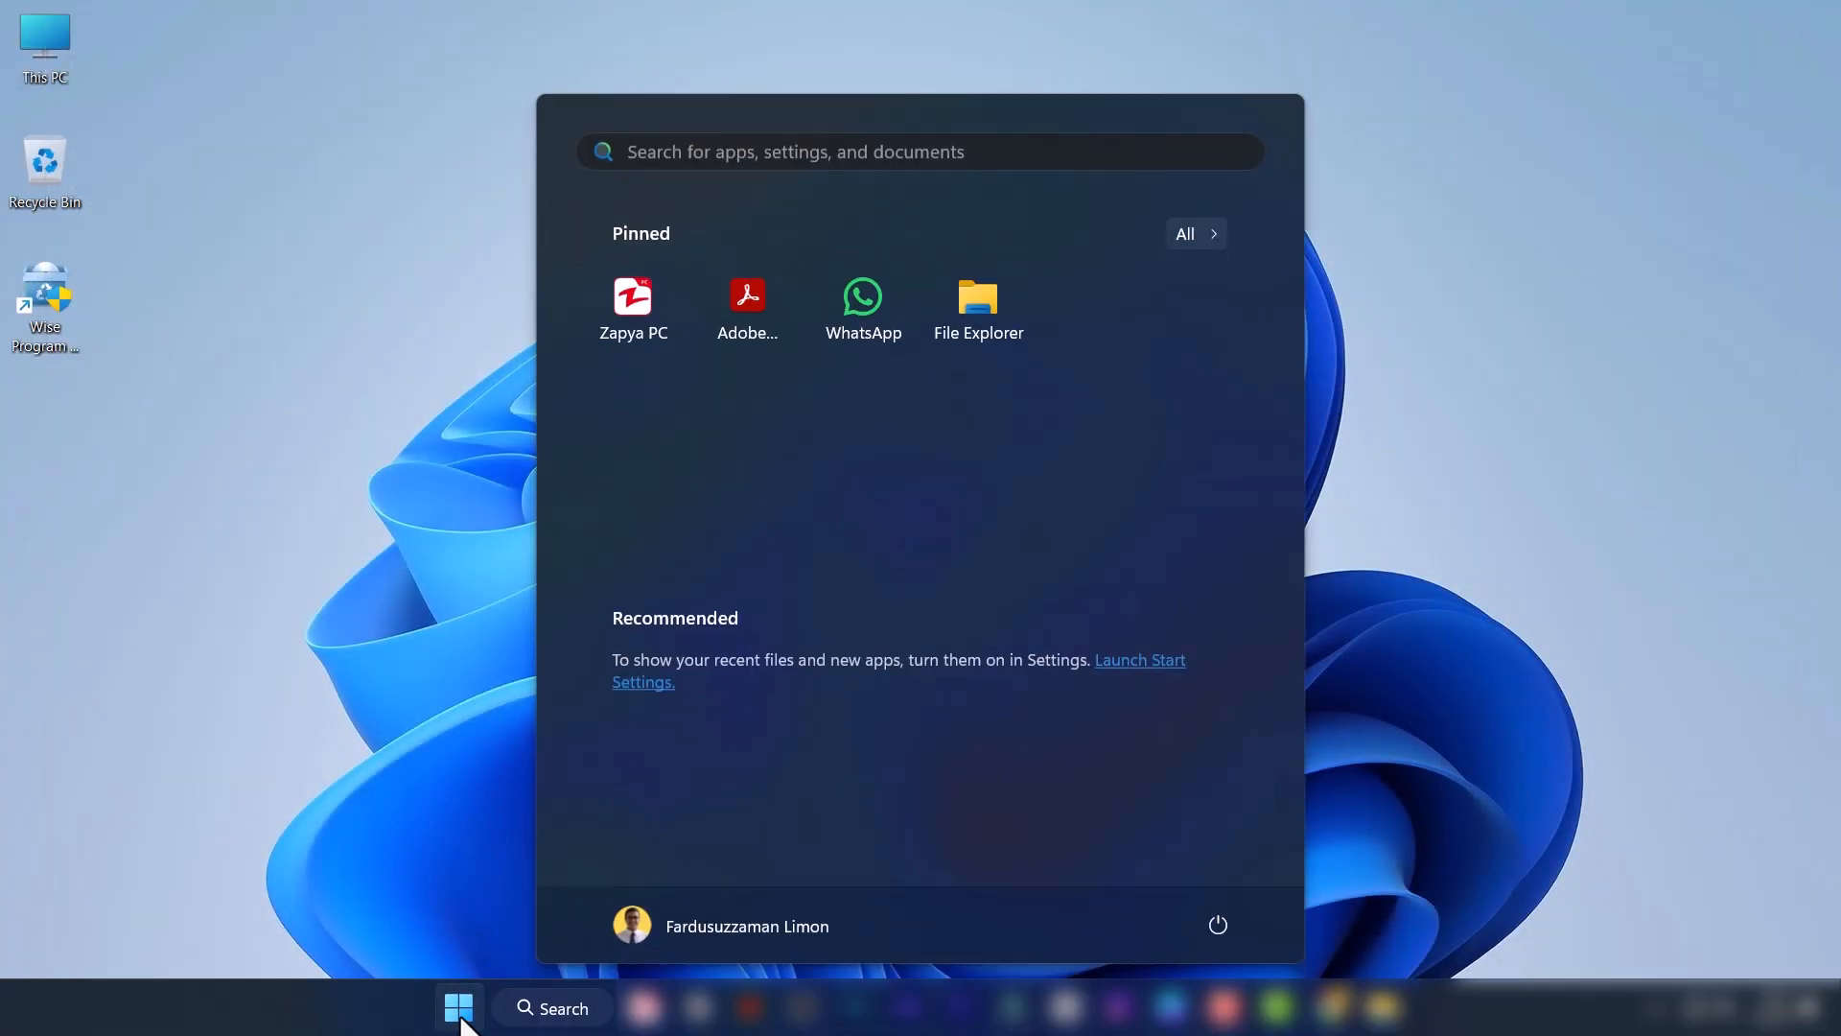
left_click(1219, 925)
left_click(1218, 874)
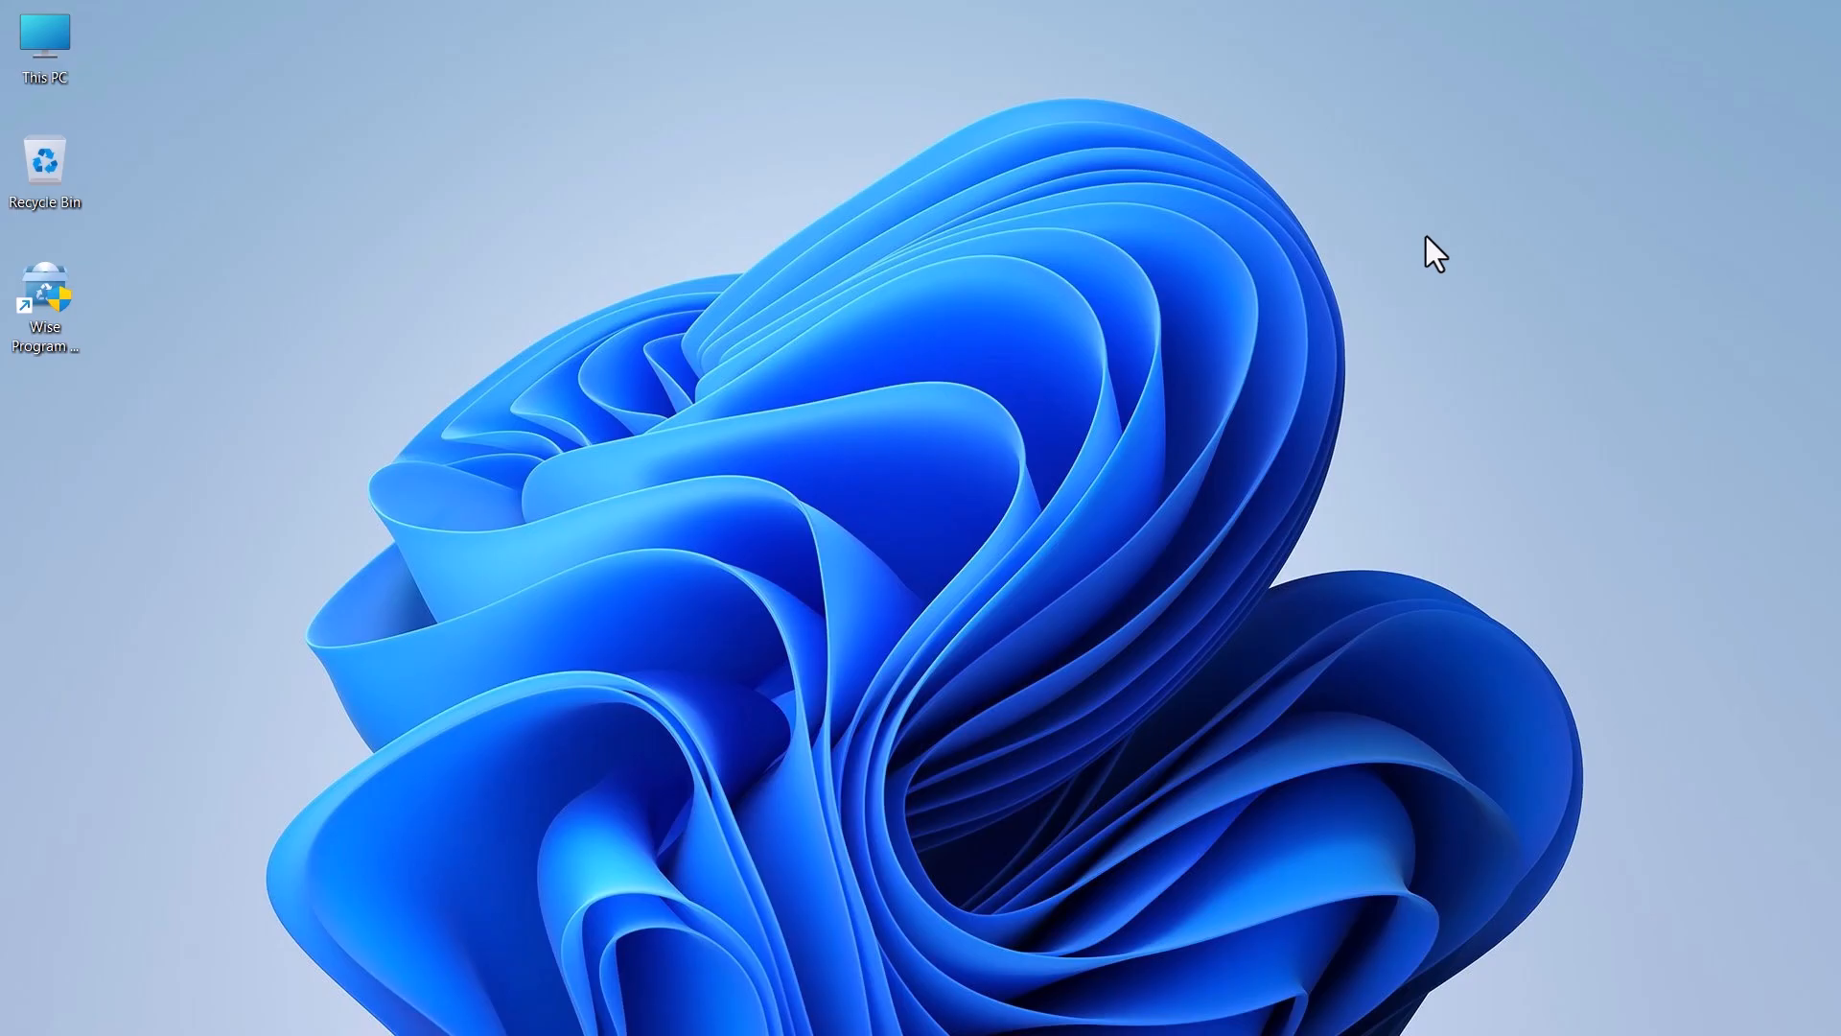
right_click(1383, 170)
left_click(1465, 280)
- Open the installed apps list in Windows Settings and search it for "edge"
left_click(587, 1012)
type("s")
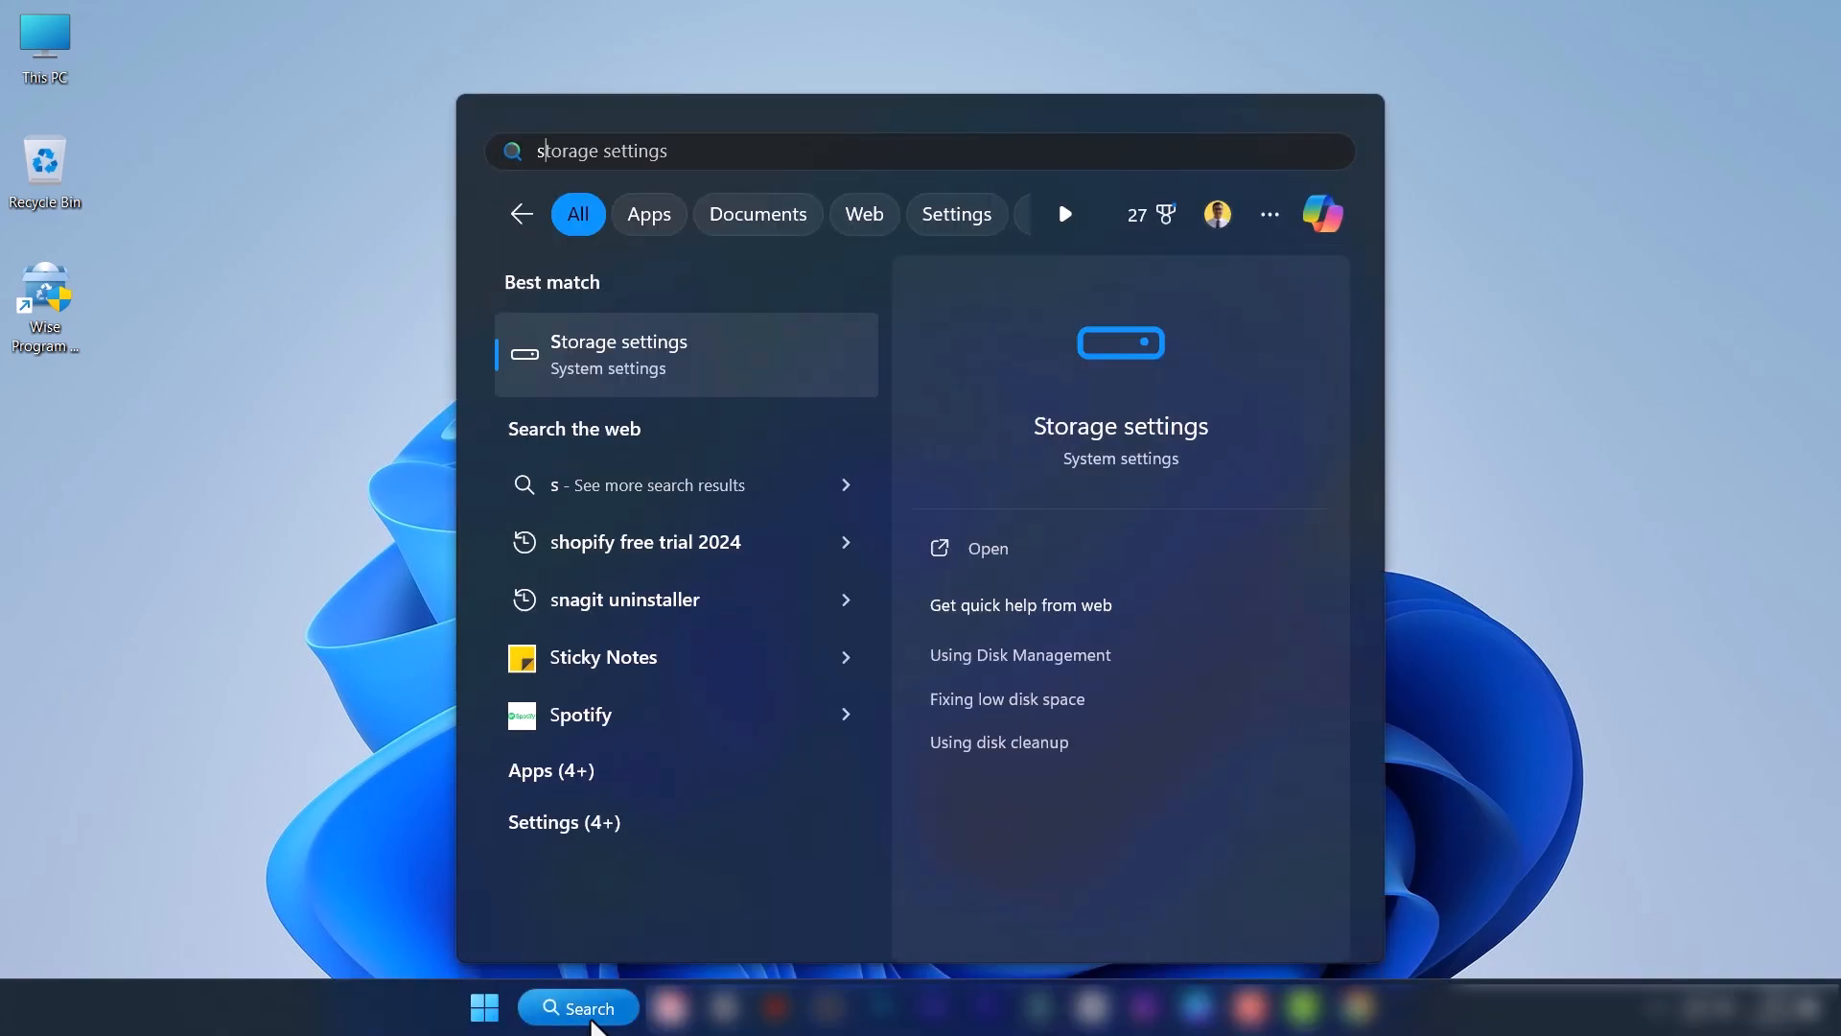
type("ettings")
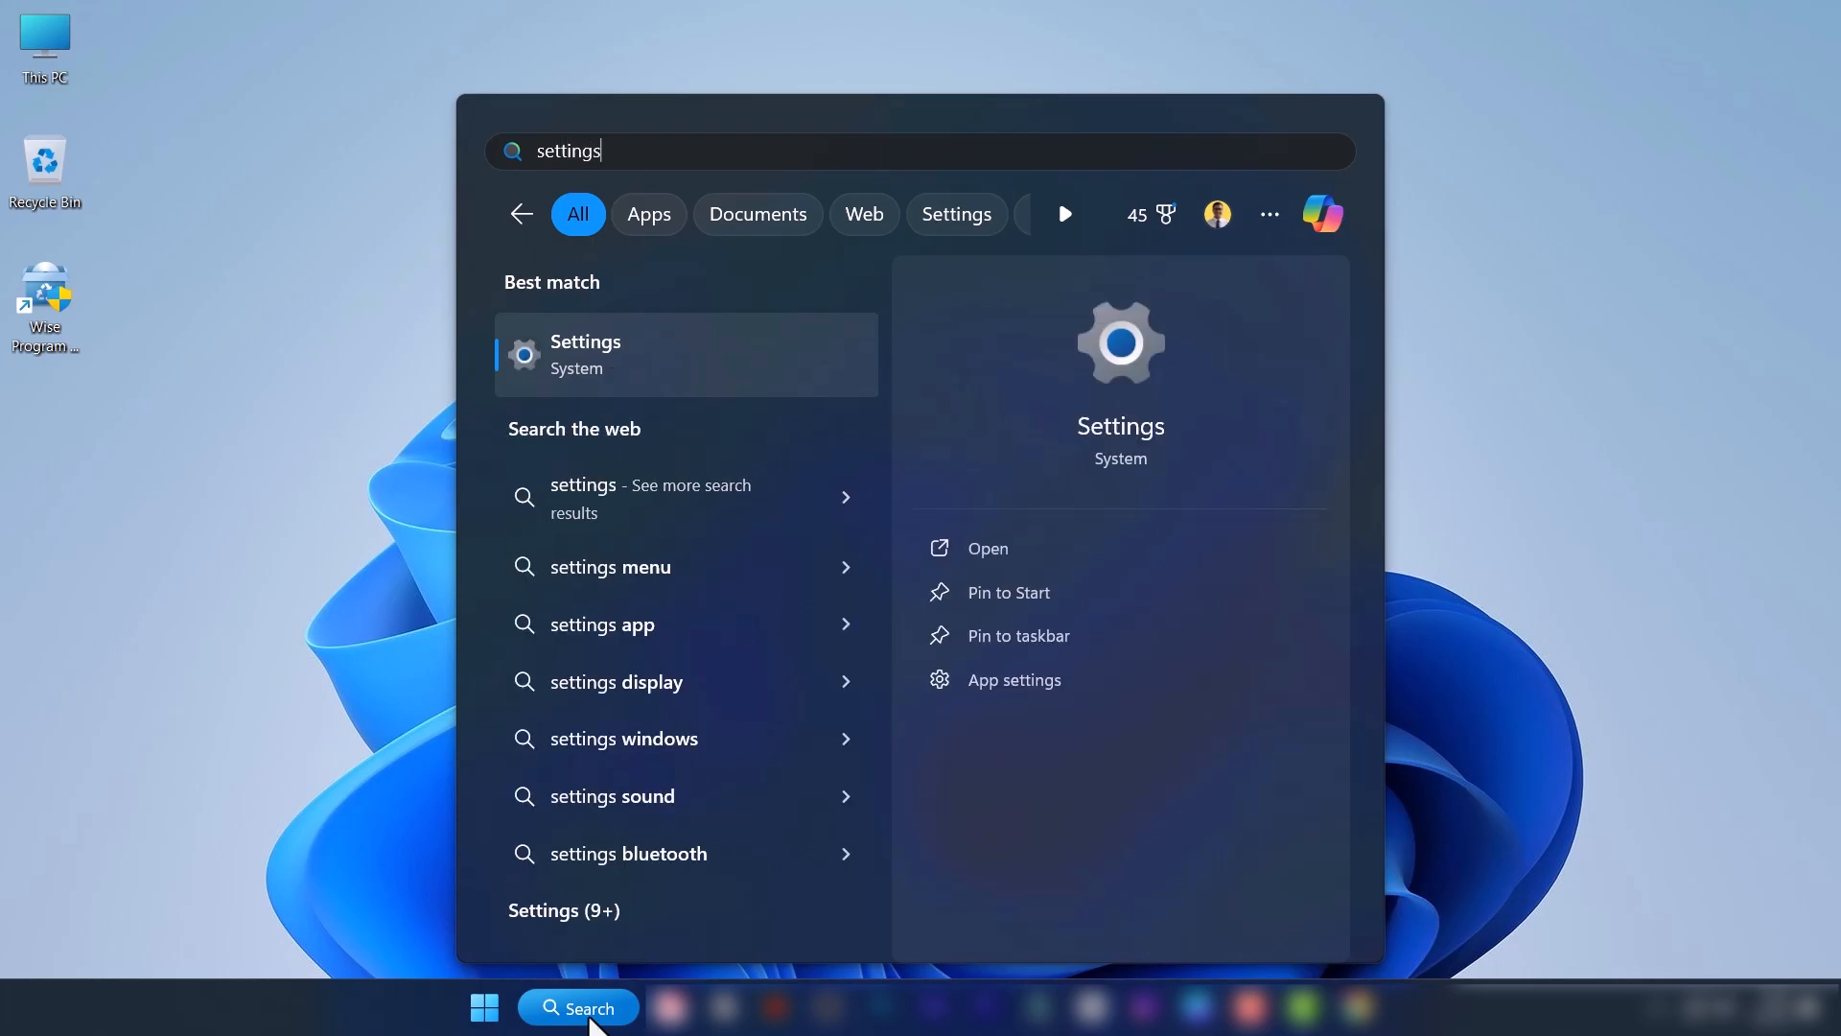
left_click(604, 359)
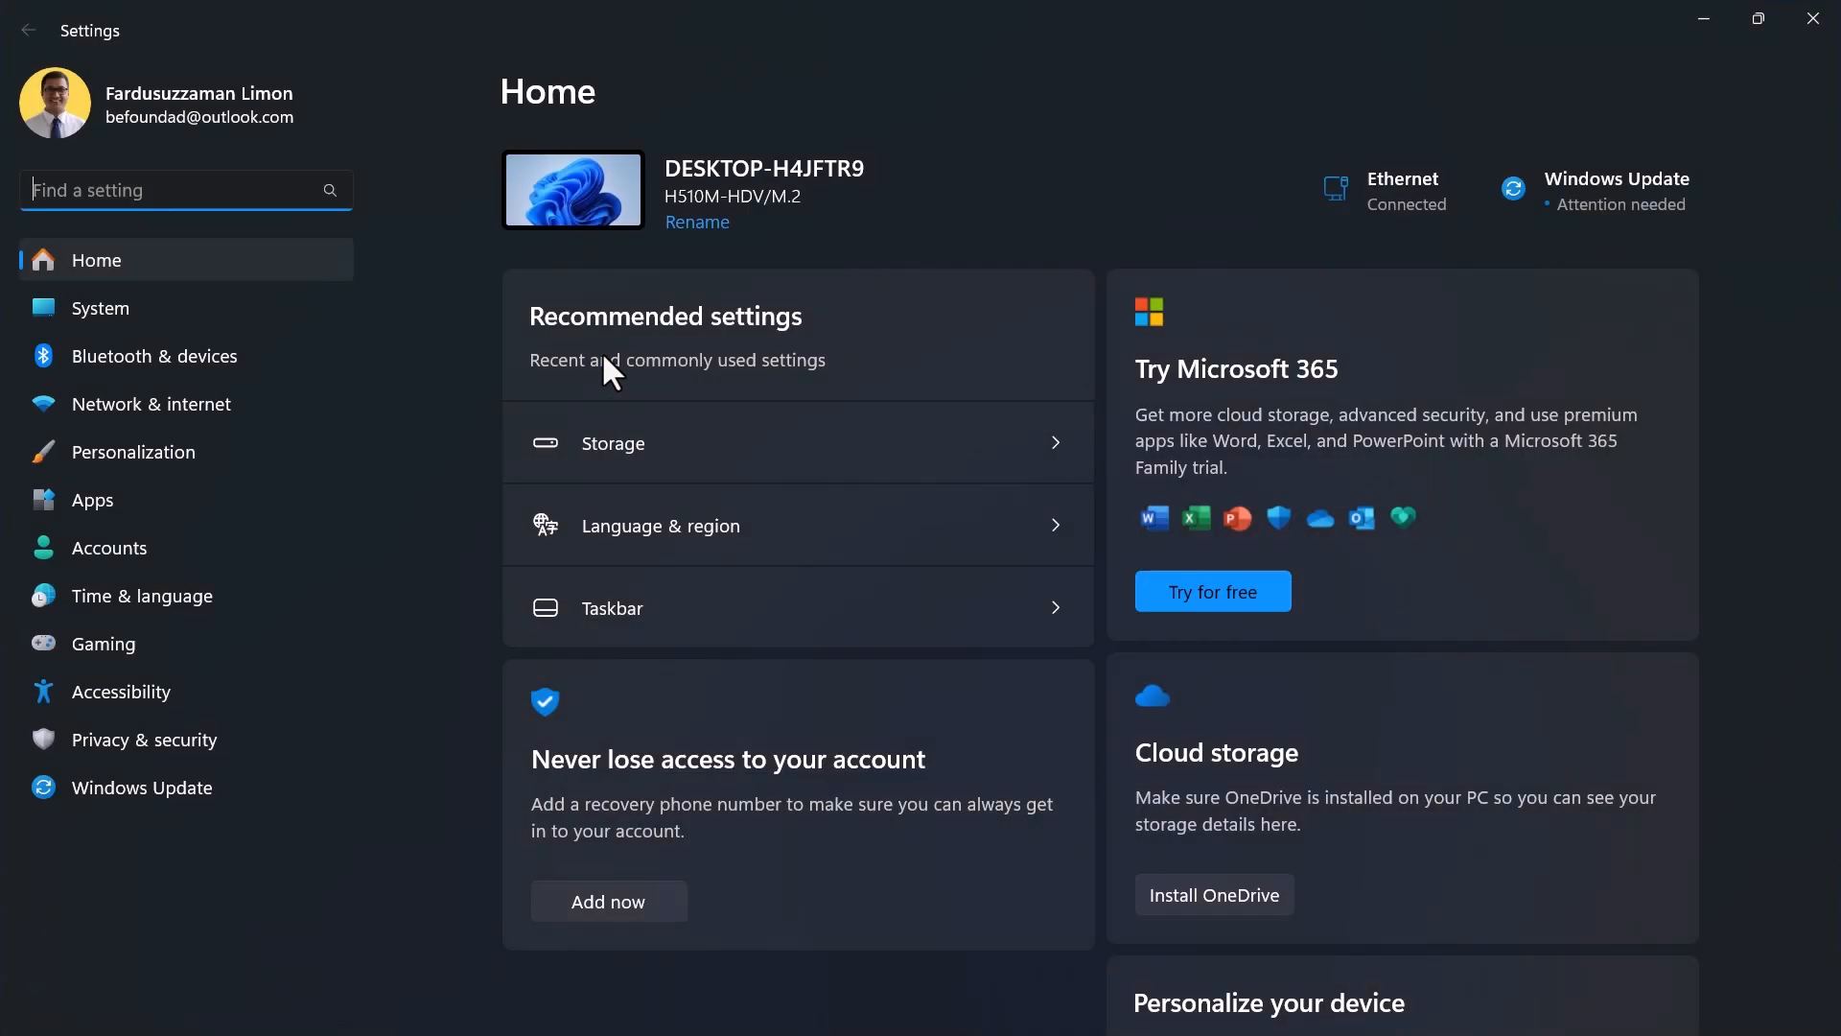
left_click(175, 514)
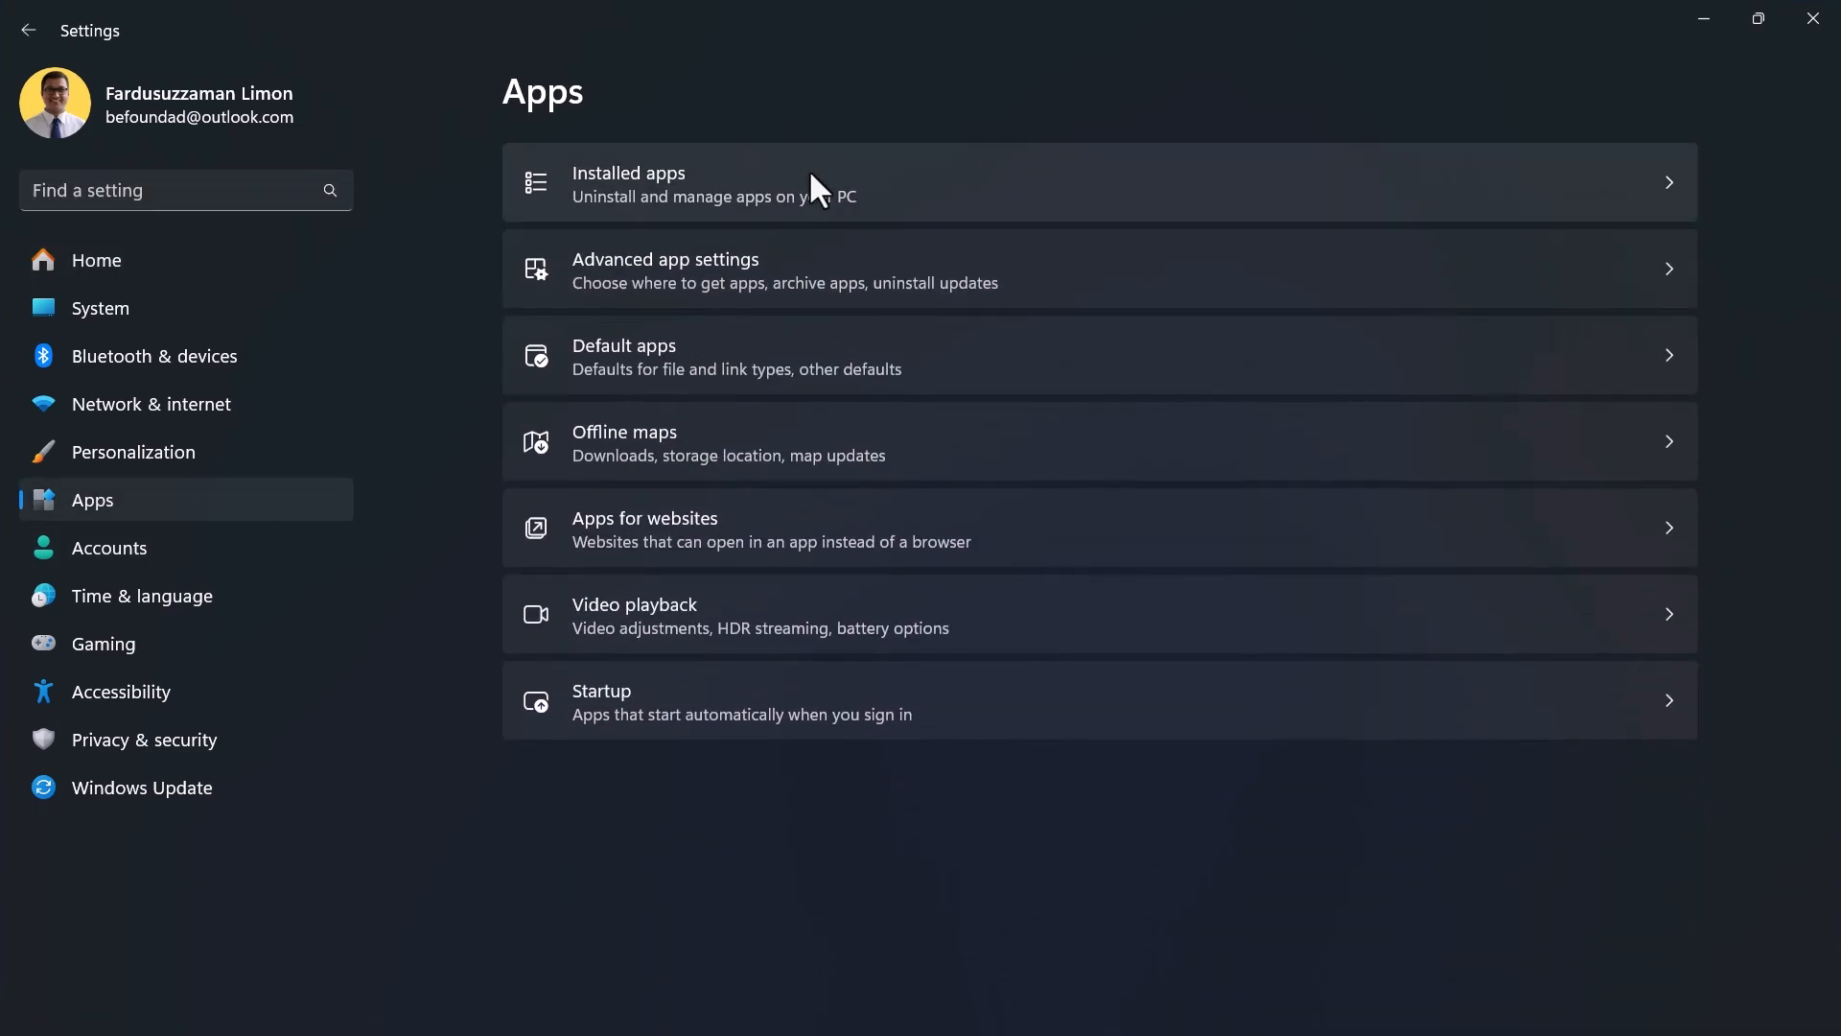
left_click(814, 187)
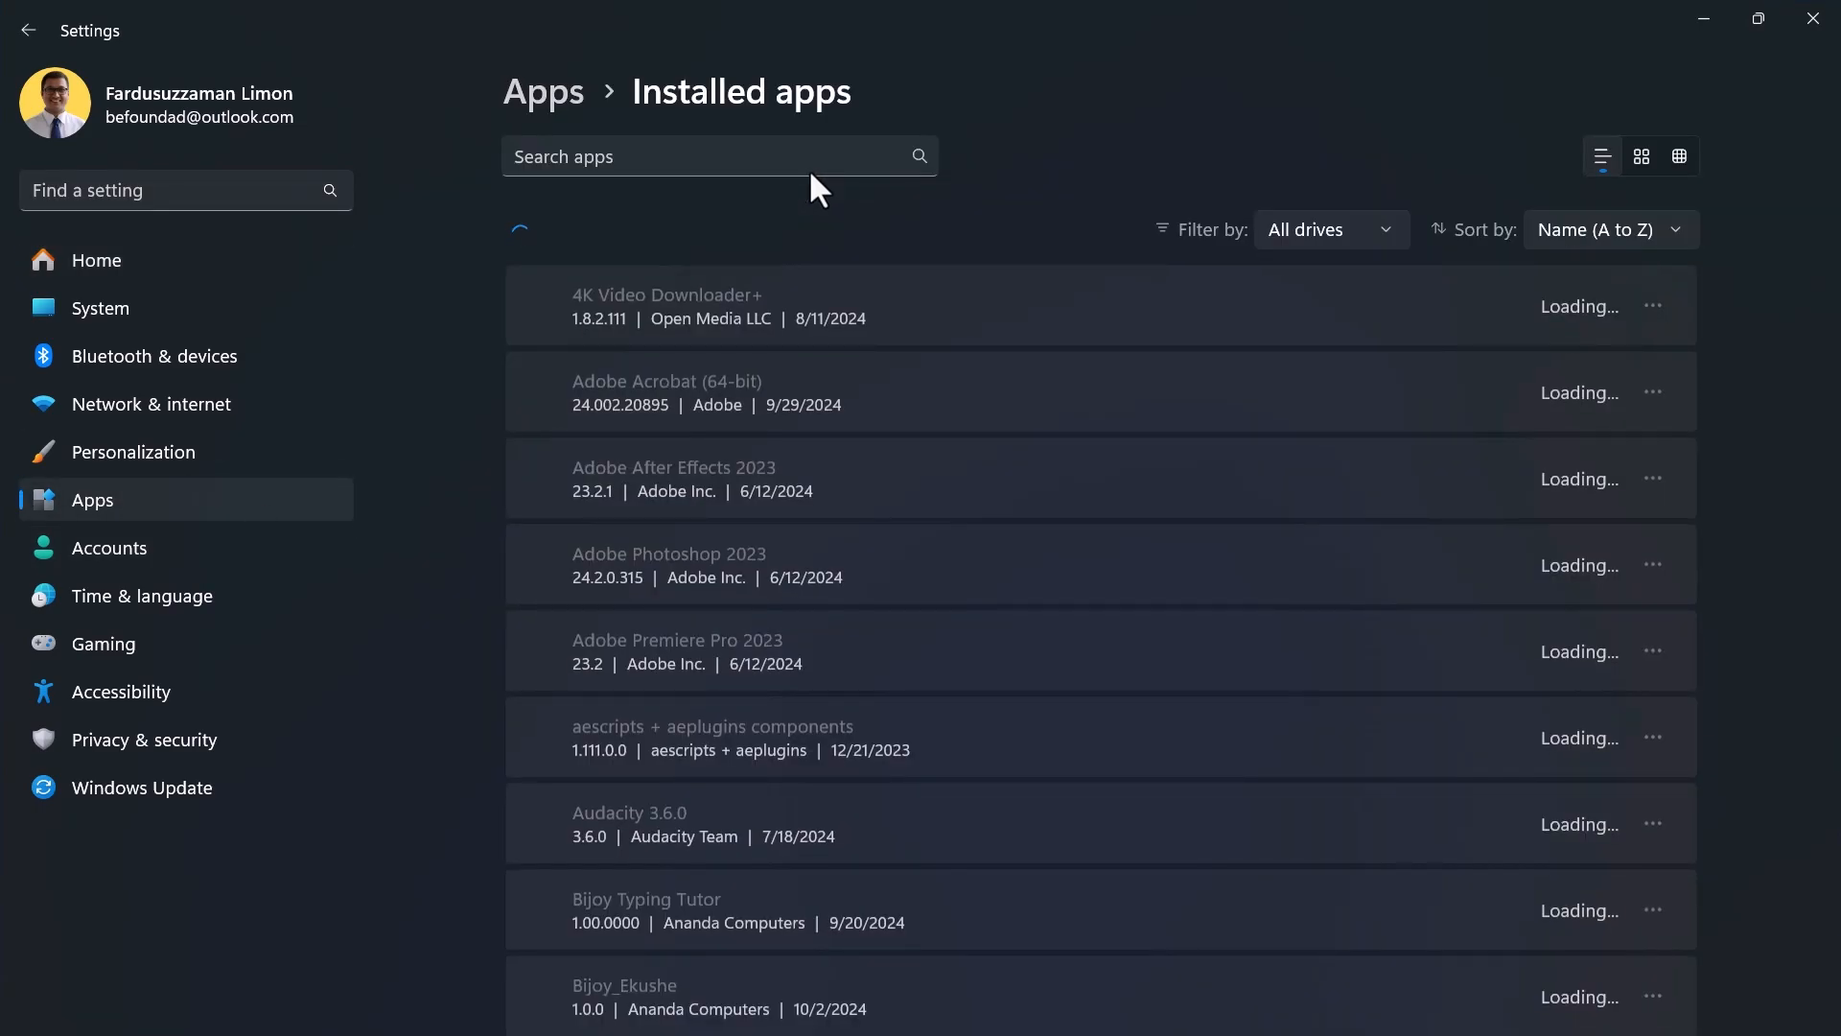
left_click(809, 163)
type("edge")
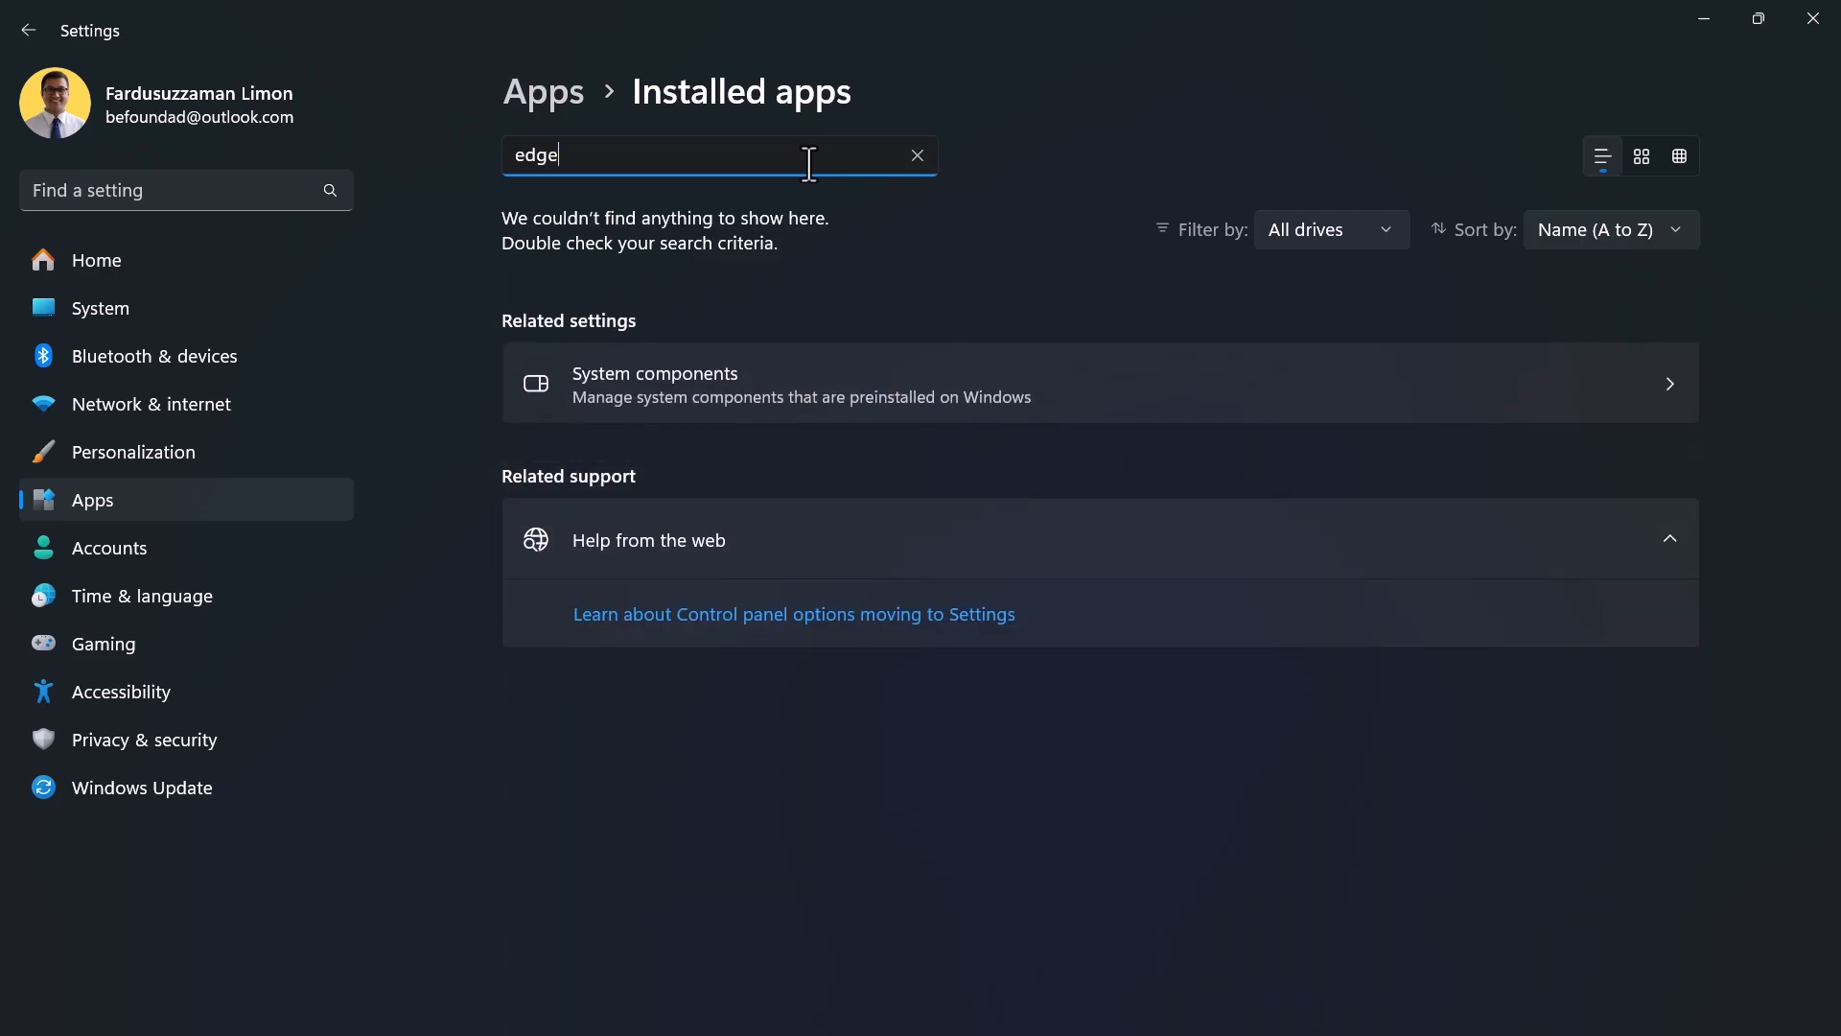